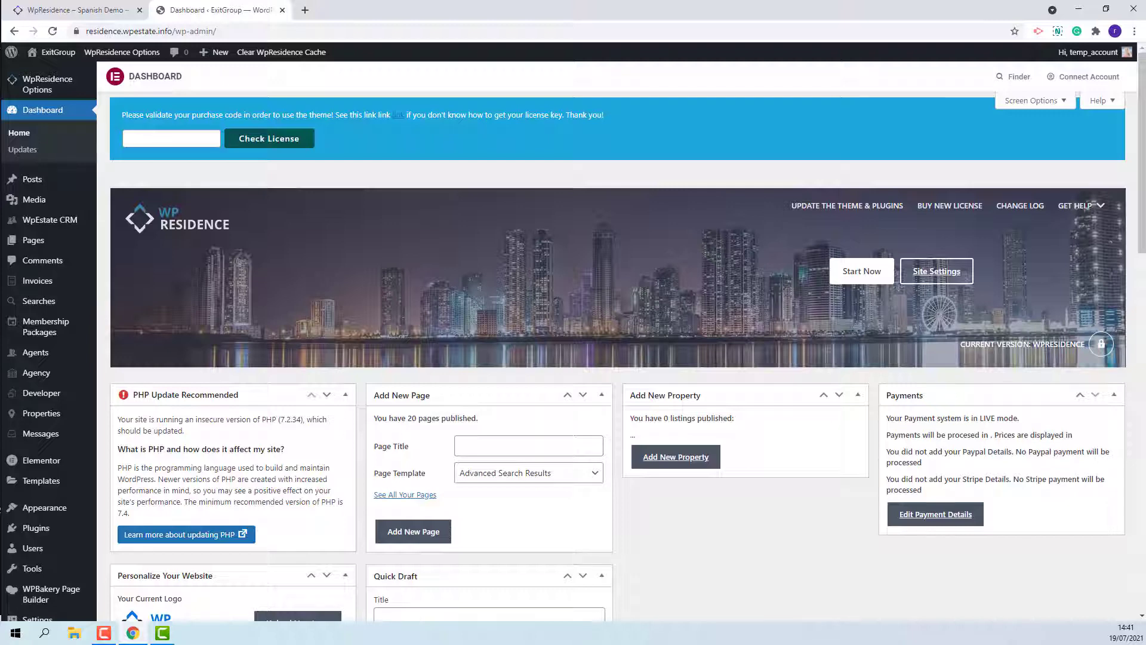
Enter the theme purchase code in the license field and validate it
key("ctrl+v")
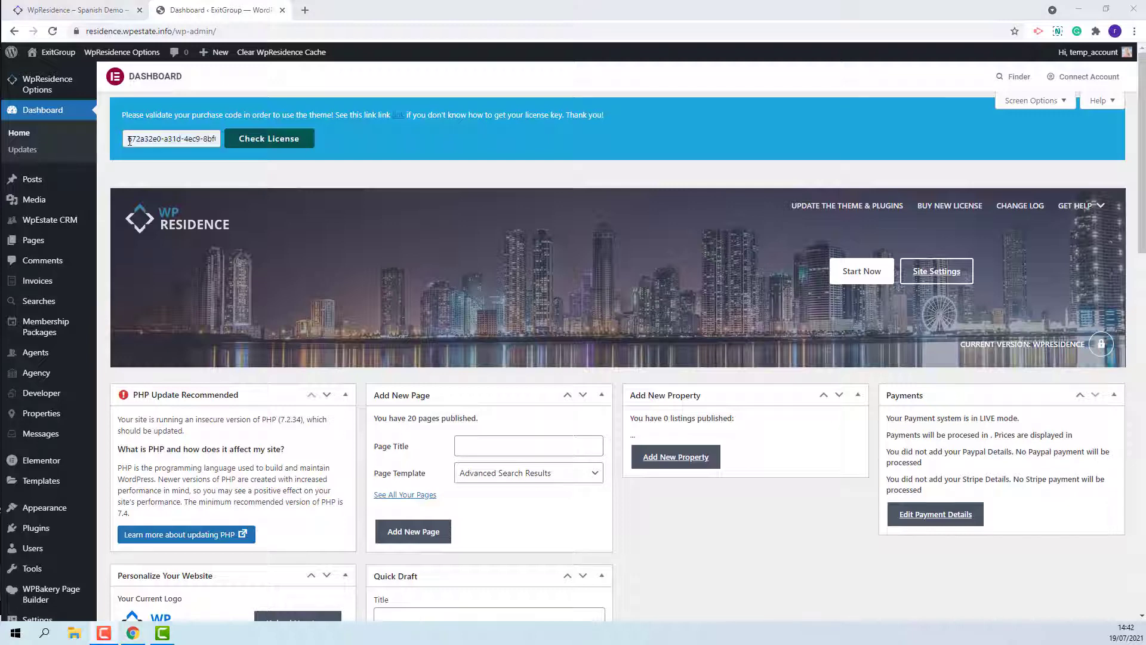
left_click(276, 142)
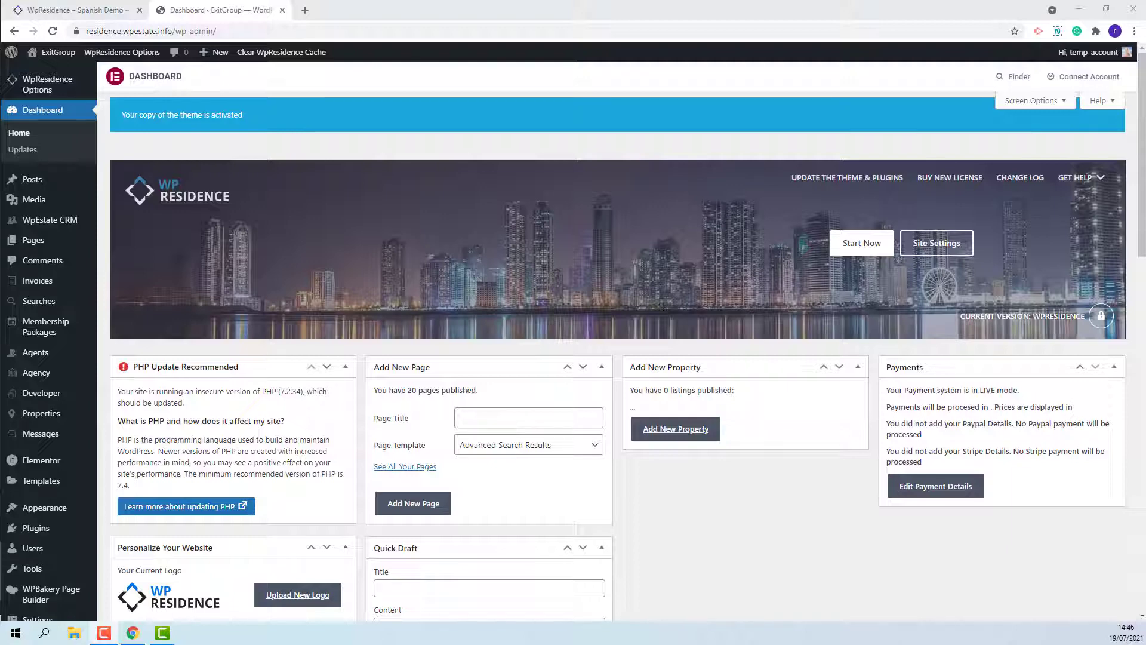
Switch to the desktop's WP Residence folder and extract the themepack_wpresidence_version_3.9 archive into that same folder
left_click(1078, 10)
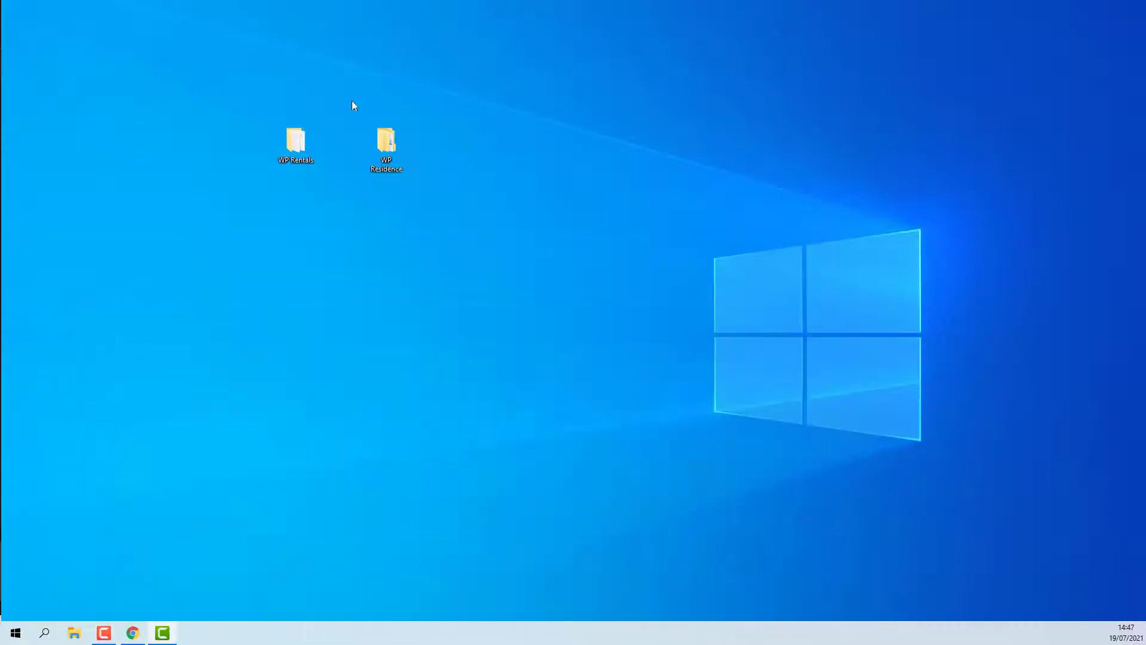
double_click(387, 148)
left_click(200, 135)
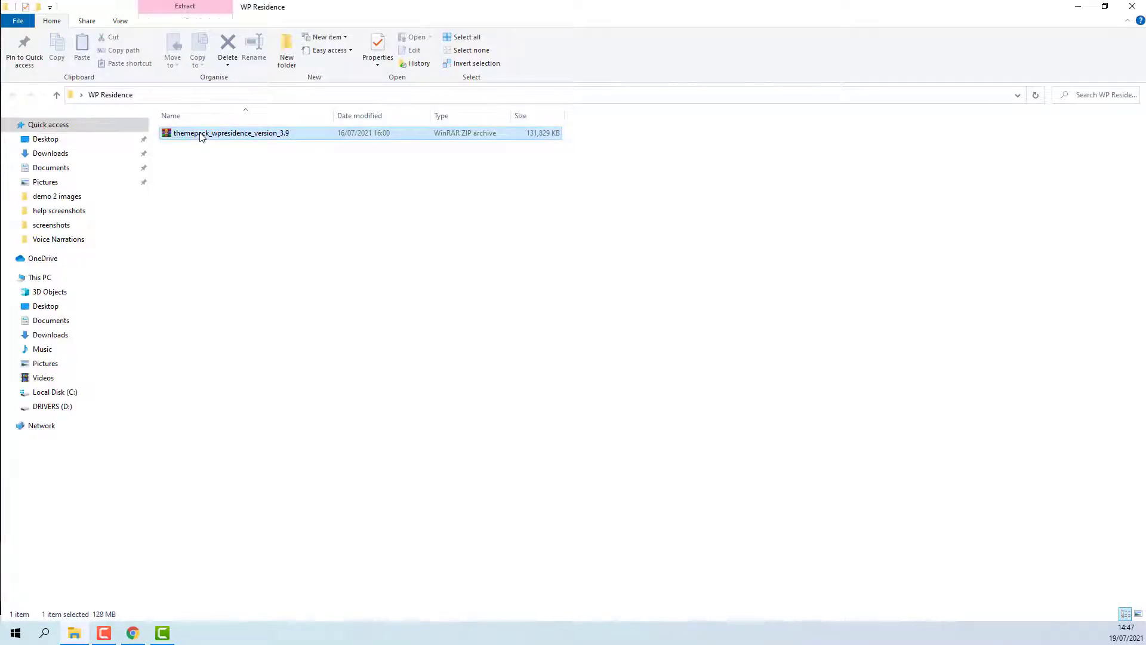
right_click(200, 135)
left_click(227, 202)
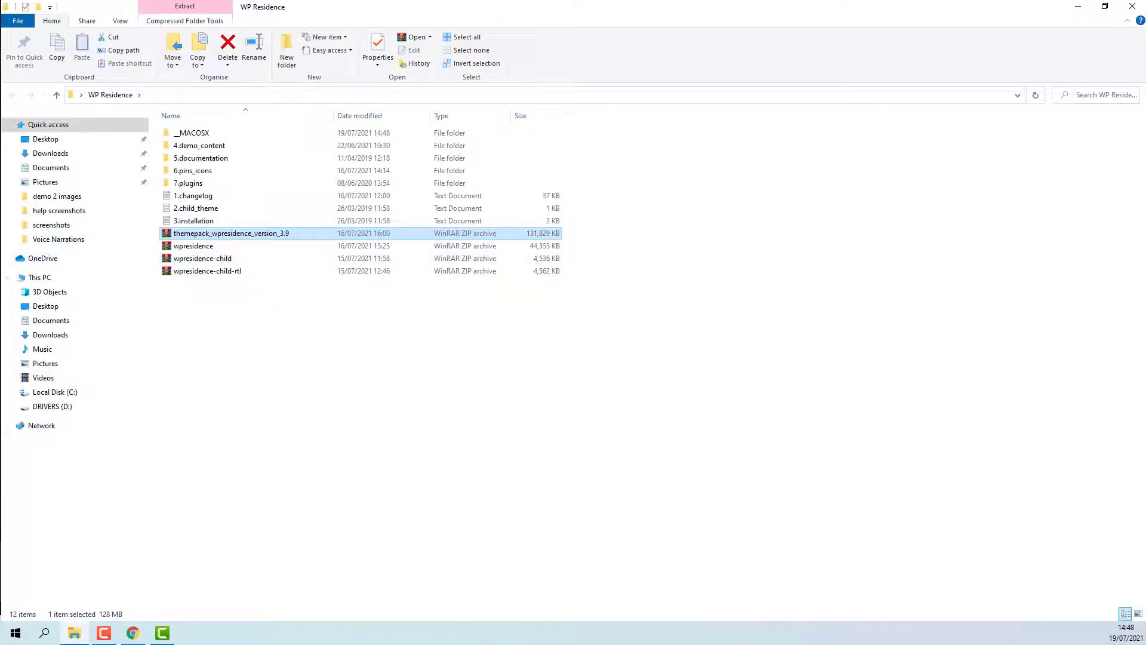
Switch back to the WordPress admin in Chrome, install the theme from the wpresidence-child archive and activate it
key("alt+Tab")
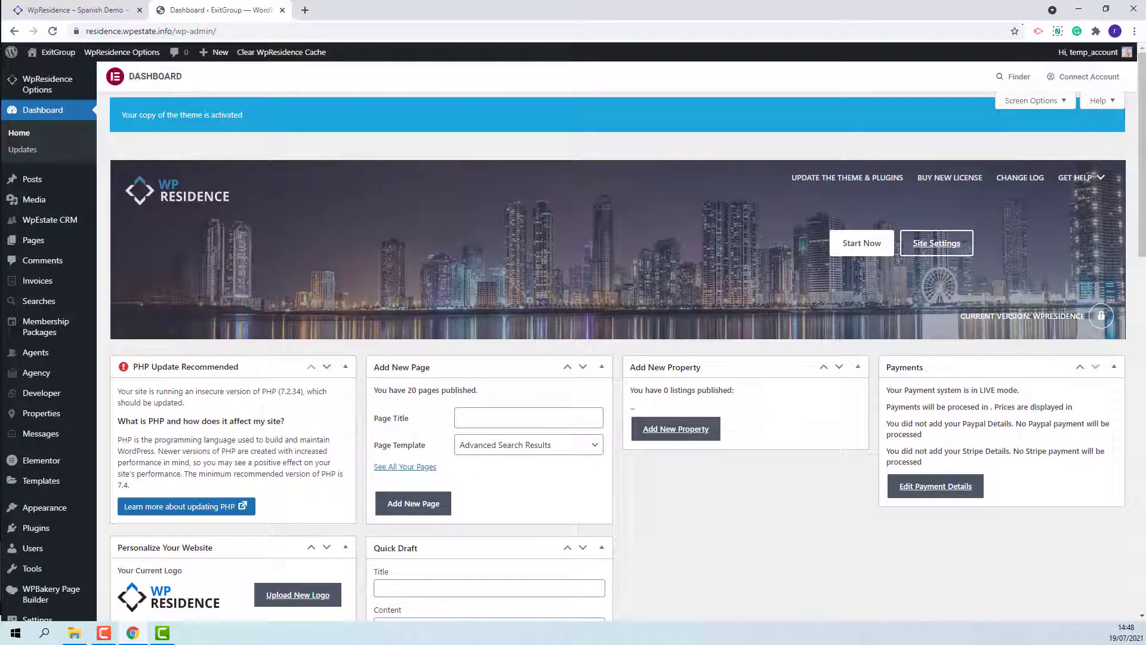
left_click(109, 487)
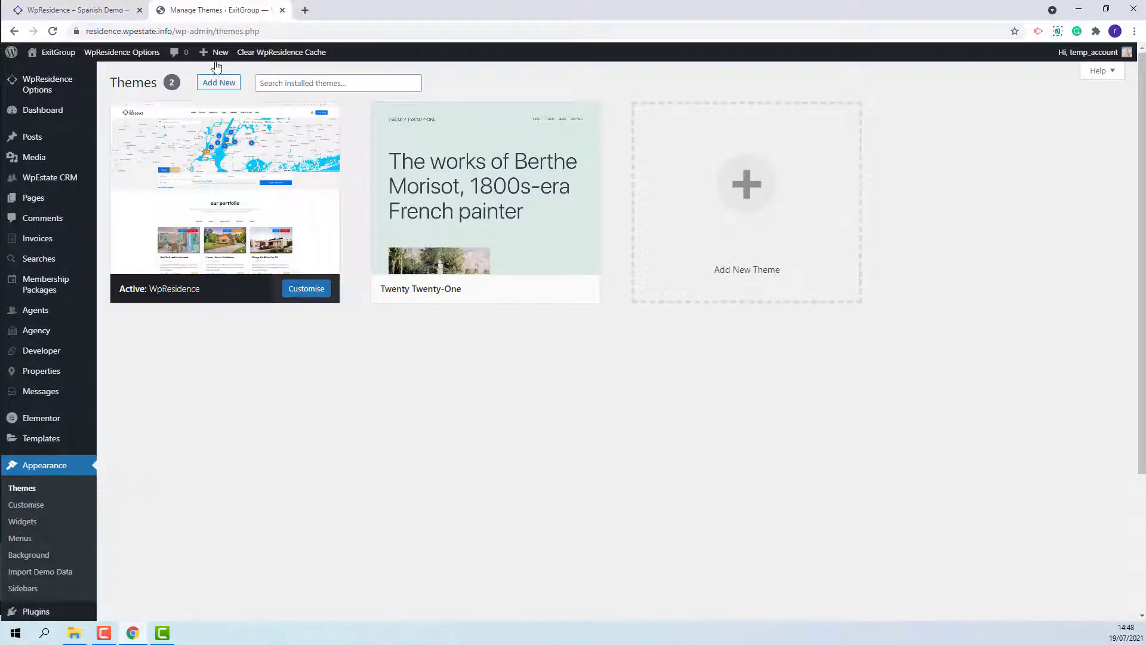
left_click(218, 85)
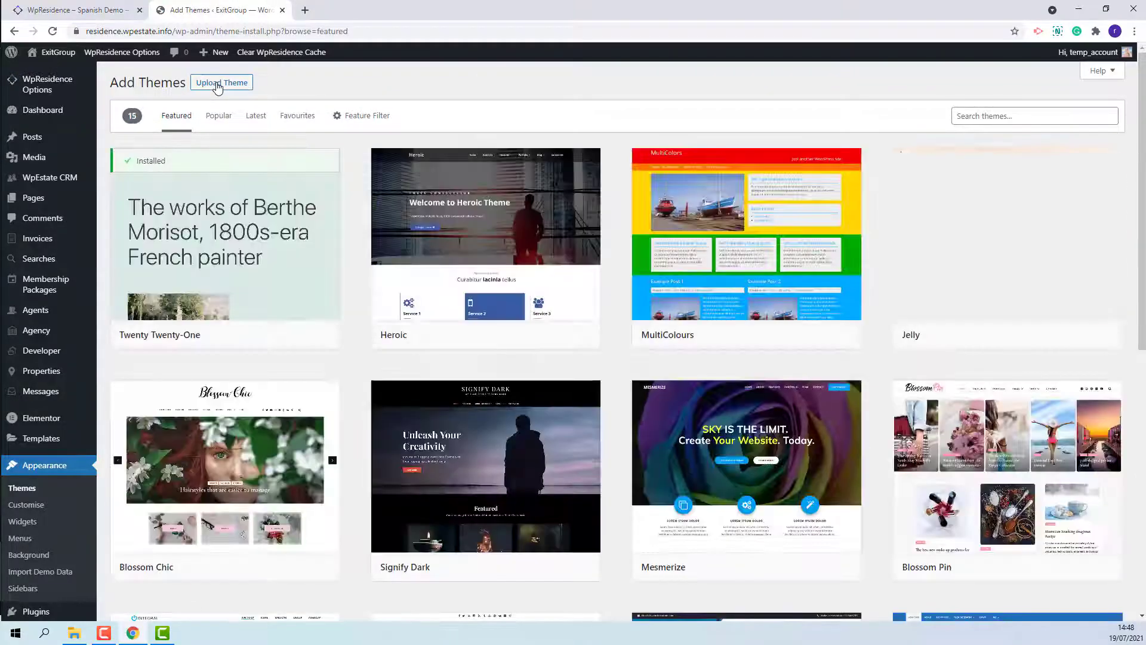
left_click(218, 84)
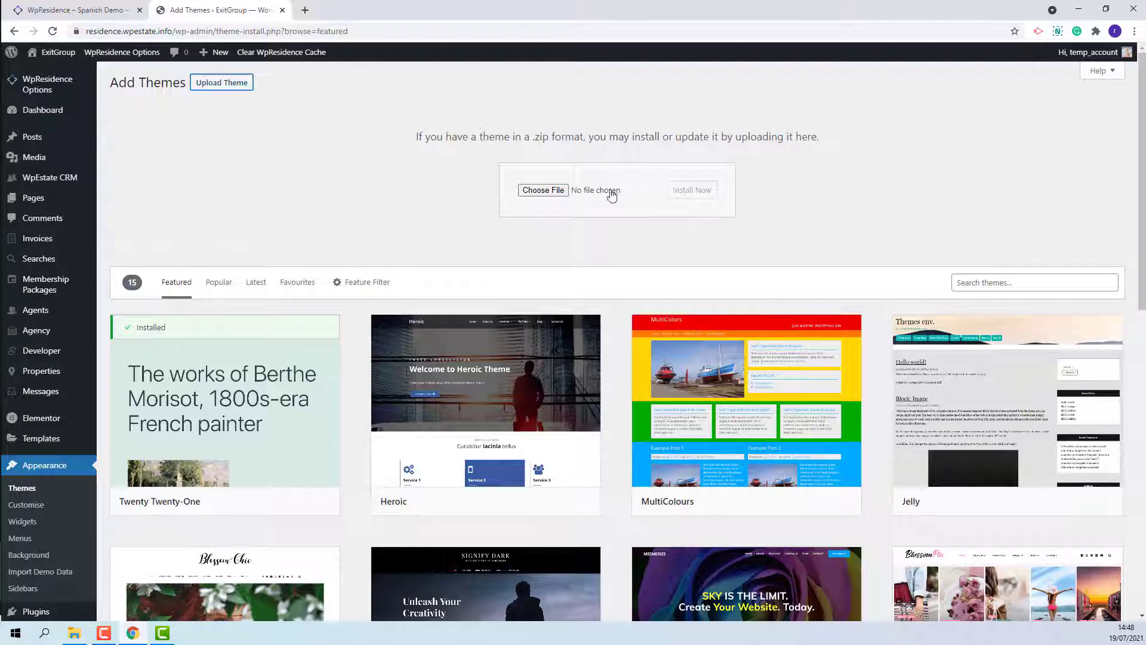
left_click(543, 192)
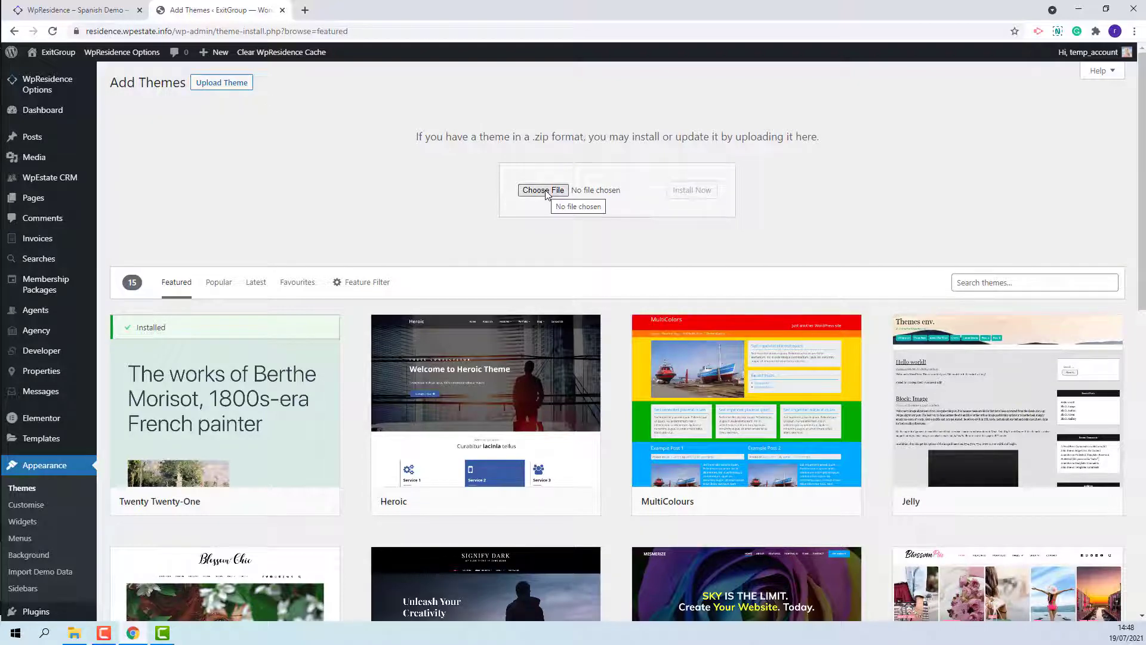
left_click(543, 191)
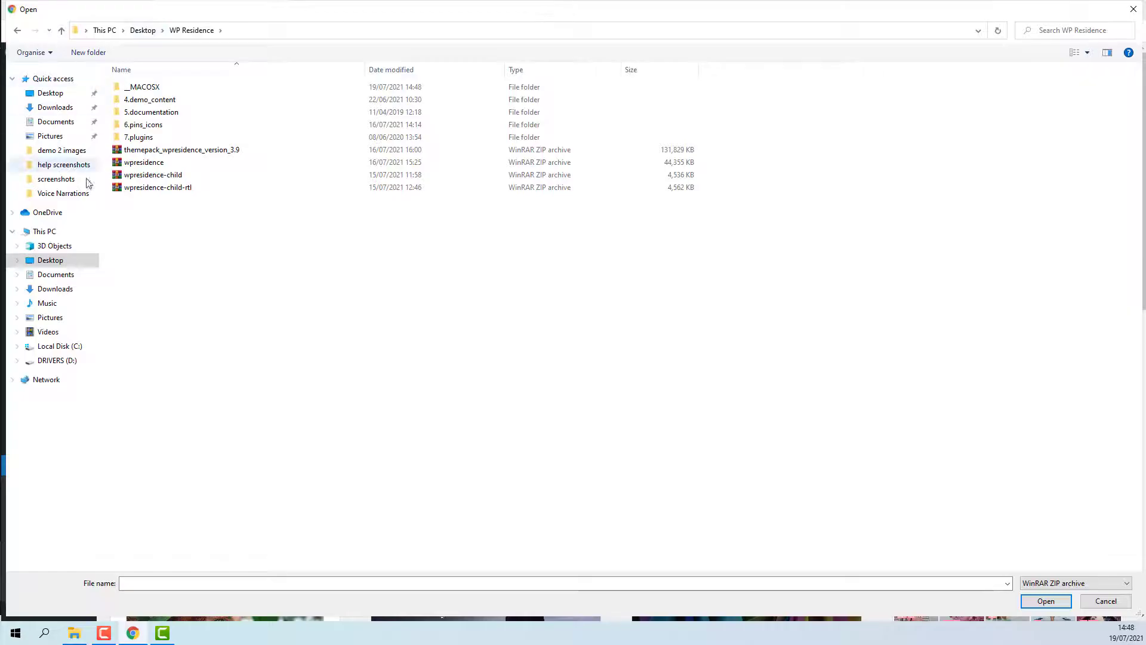
left_click(145, 176)
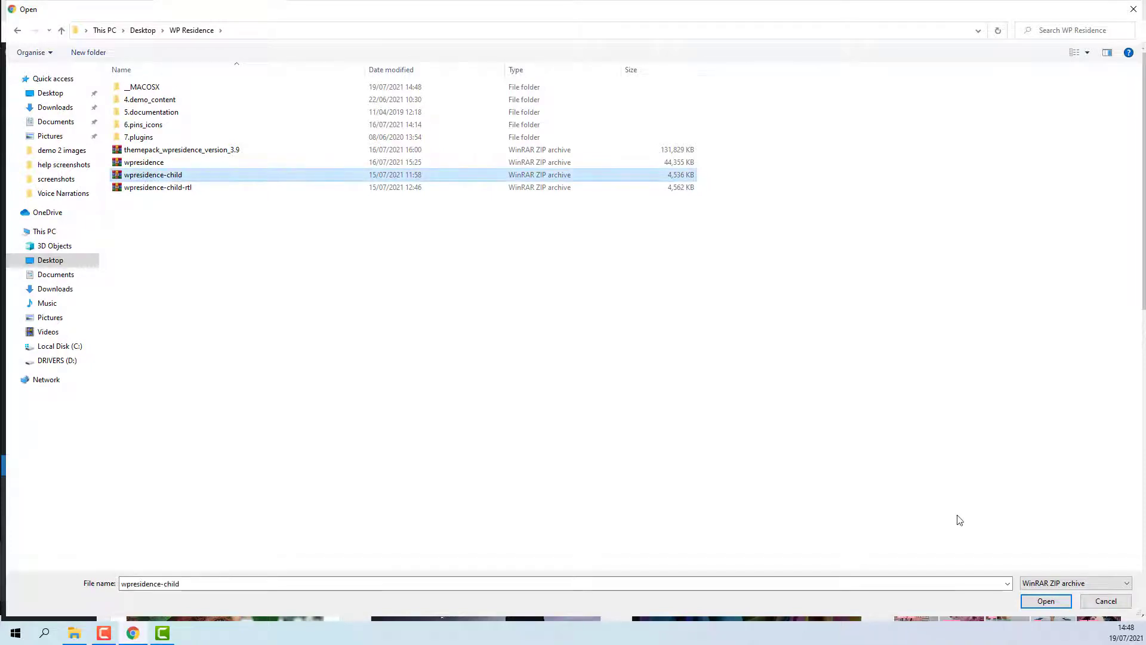
left_click(1044, 603)
left_click(691, 203)
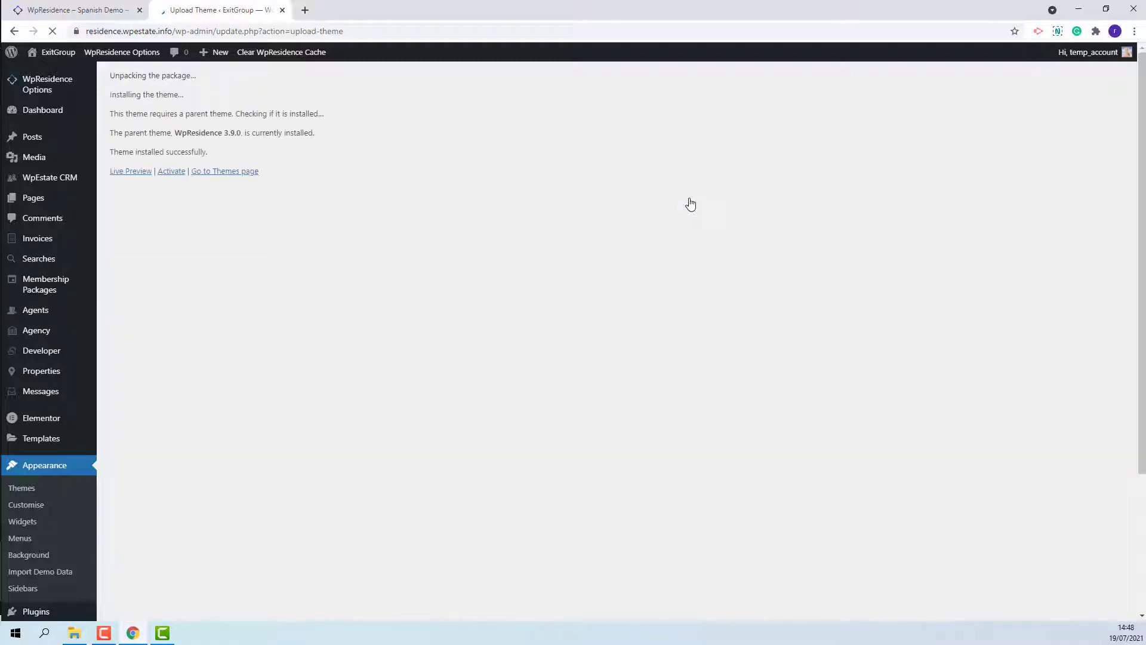
left_click(164, 205)
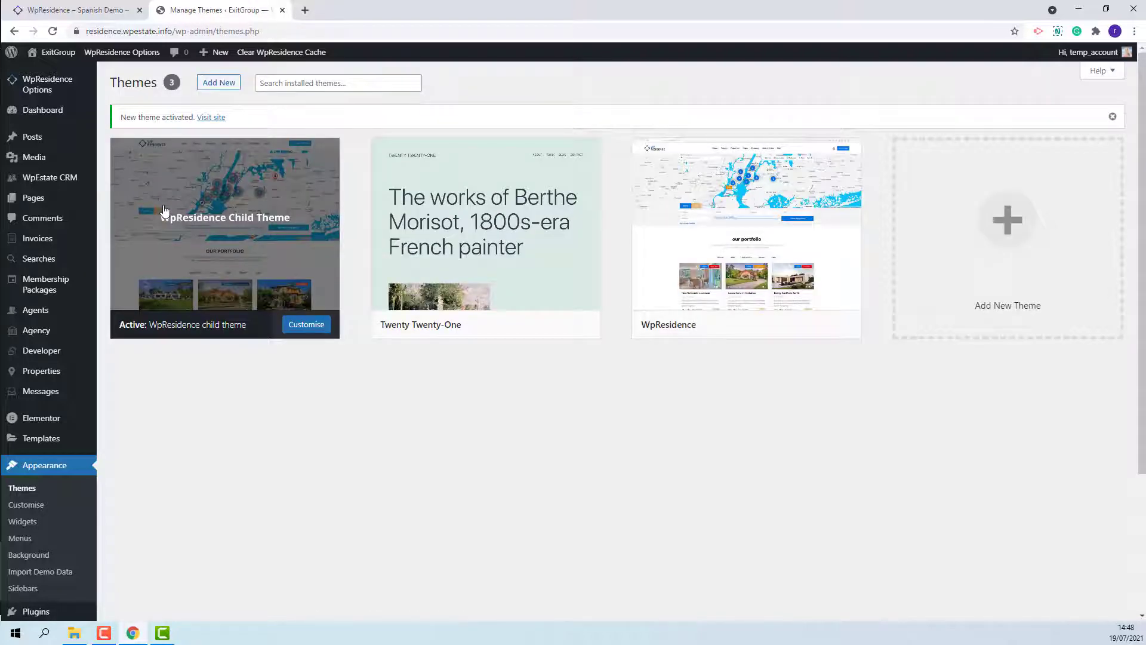
Set the site language to Deutsch in the general settings and save the changes
scroll(320, 410, "down", 2)
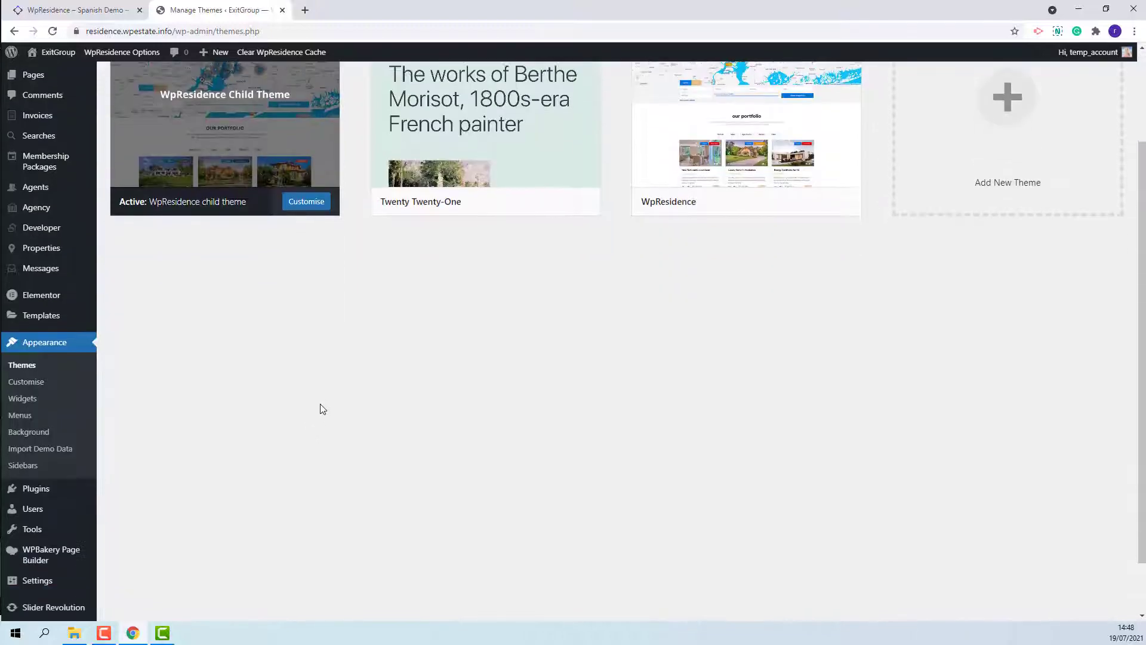
scroll(322, 409, "down", 1)
mouse_move(58, 524)
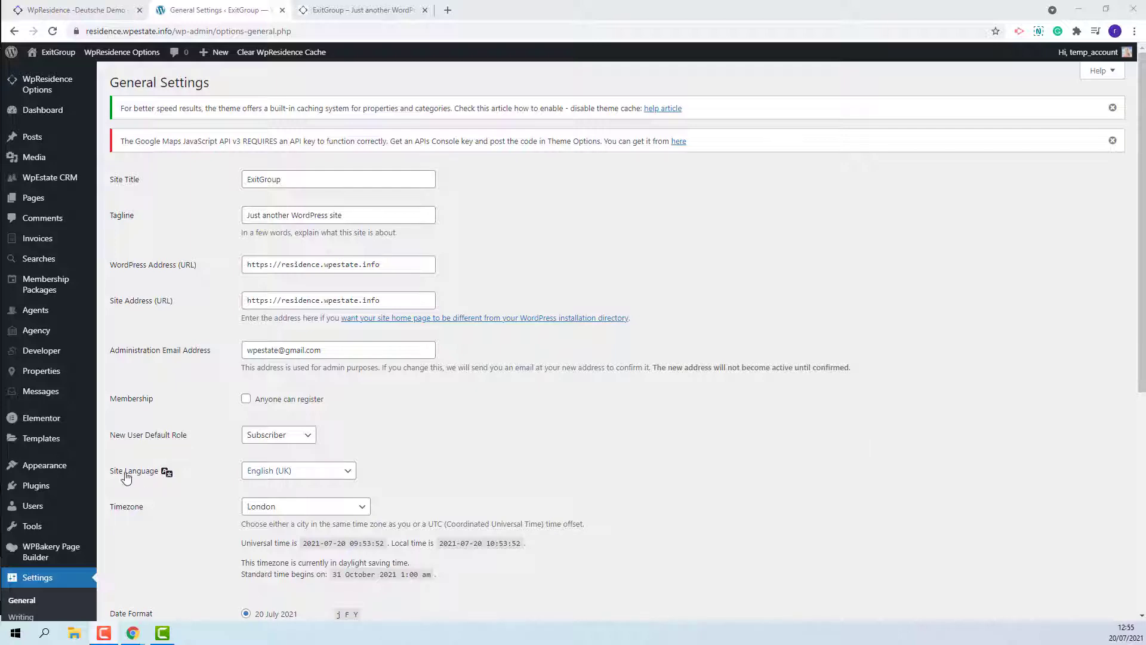
left_click(319, 481)
scroll(292, 397, "down", 1)
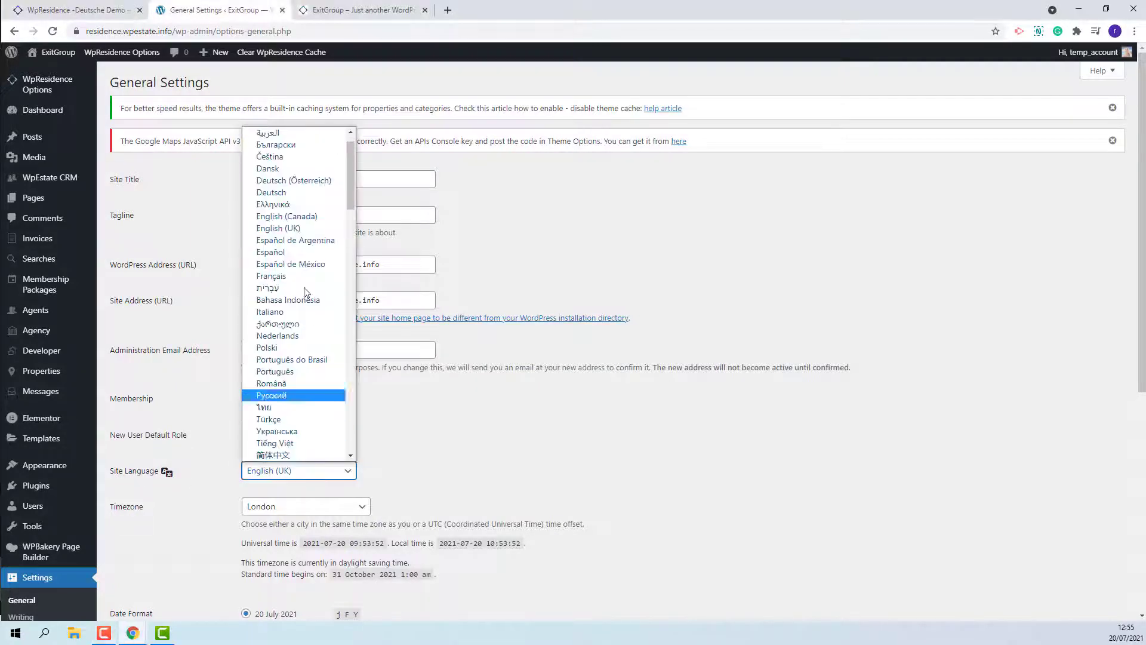
left_click(288, 194)
scroll(463, 388, "down", 6)
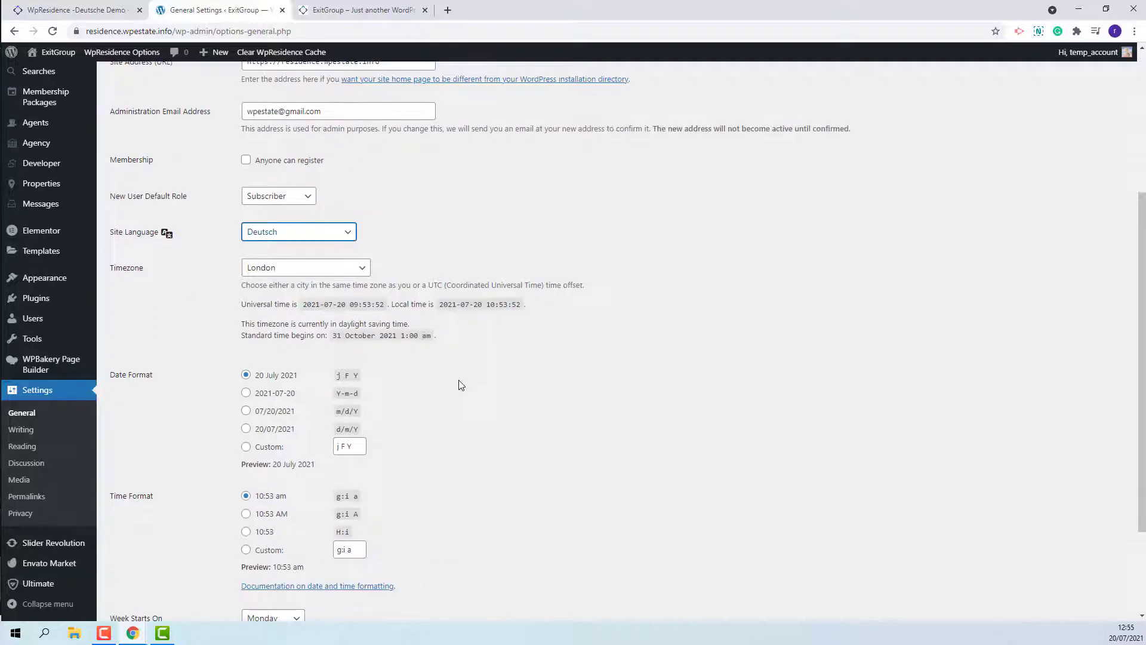
left_click(147, 566)
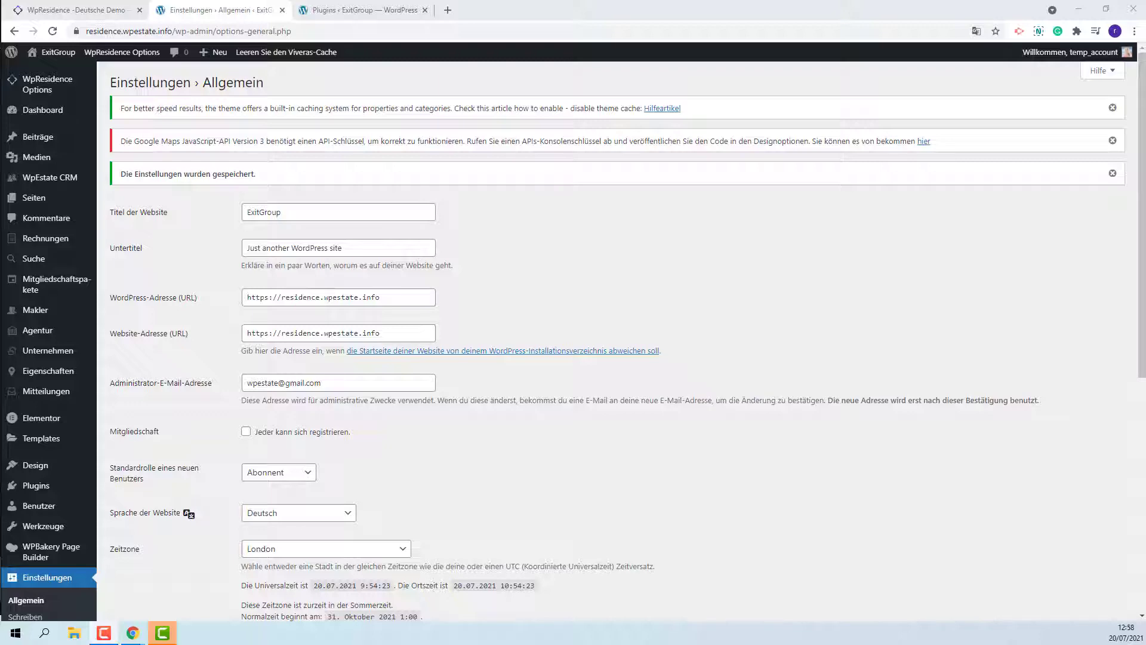
Find the SVG Support plugin with the search "SVG support", then install and activate it
left_click(321, 14)
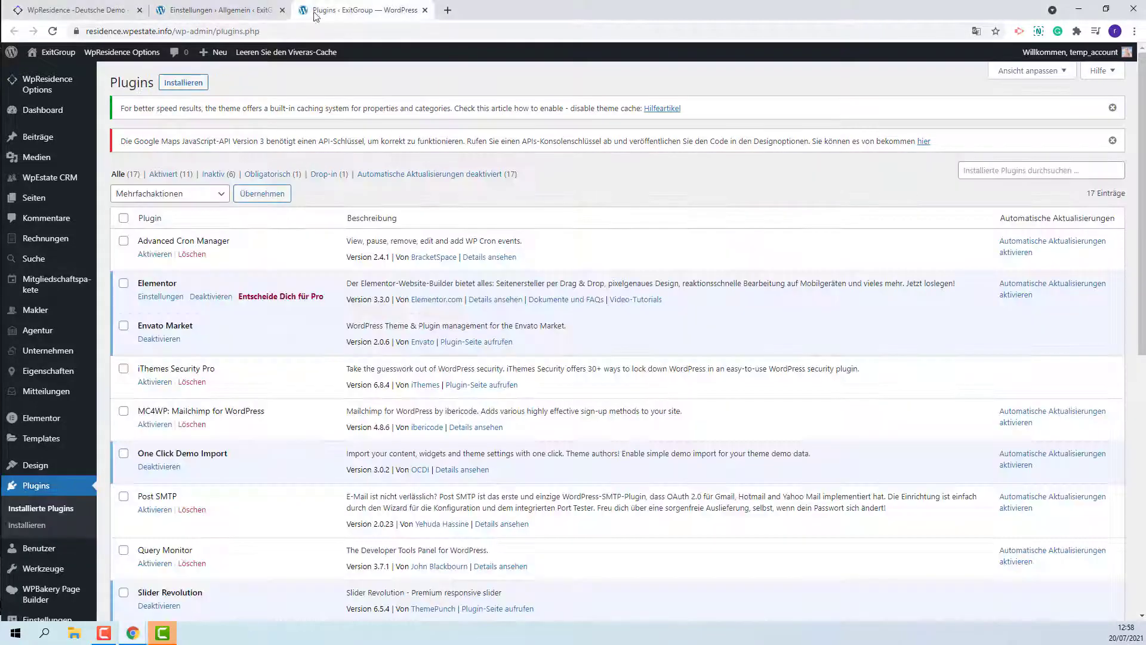
left_click(176, 87)
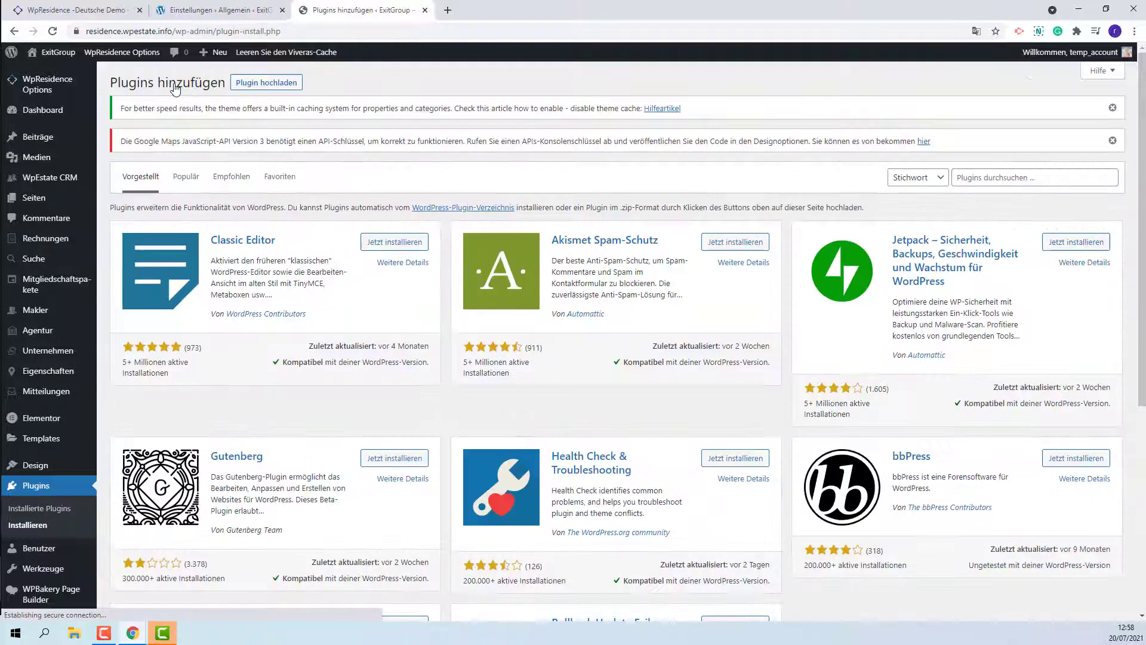
left_click(1012, 175)
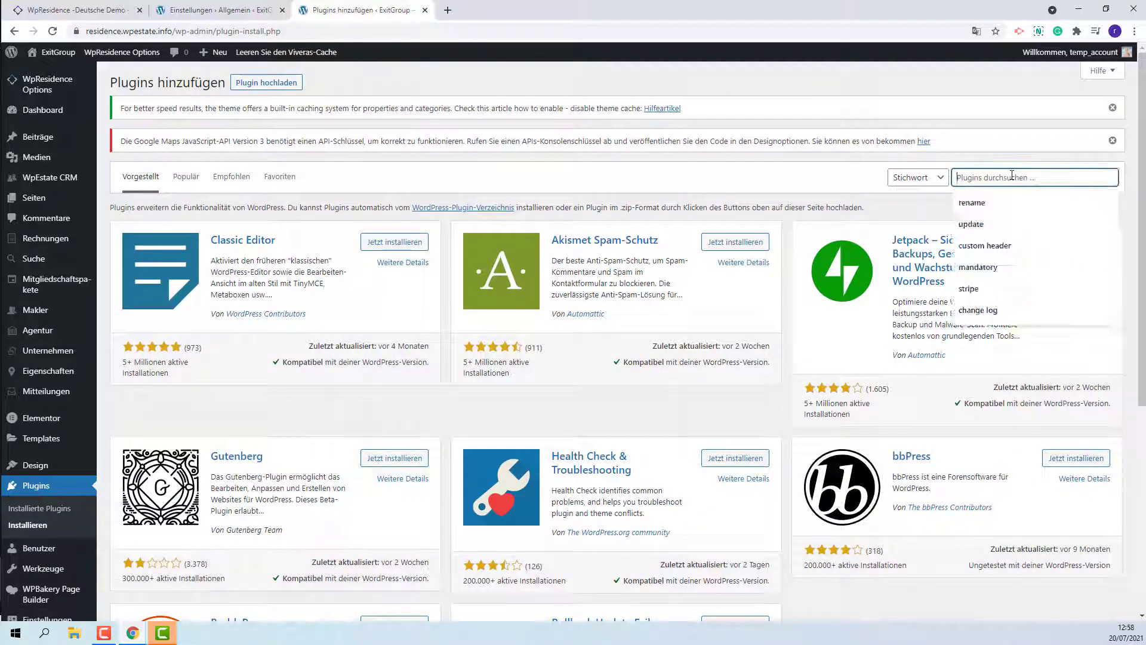
type("SV")
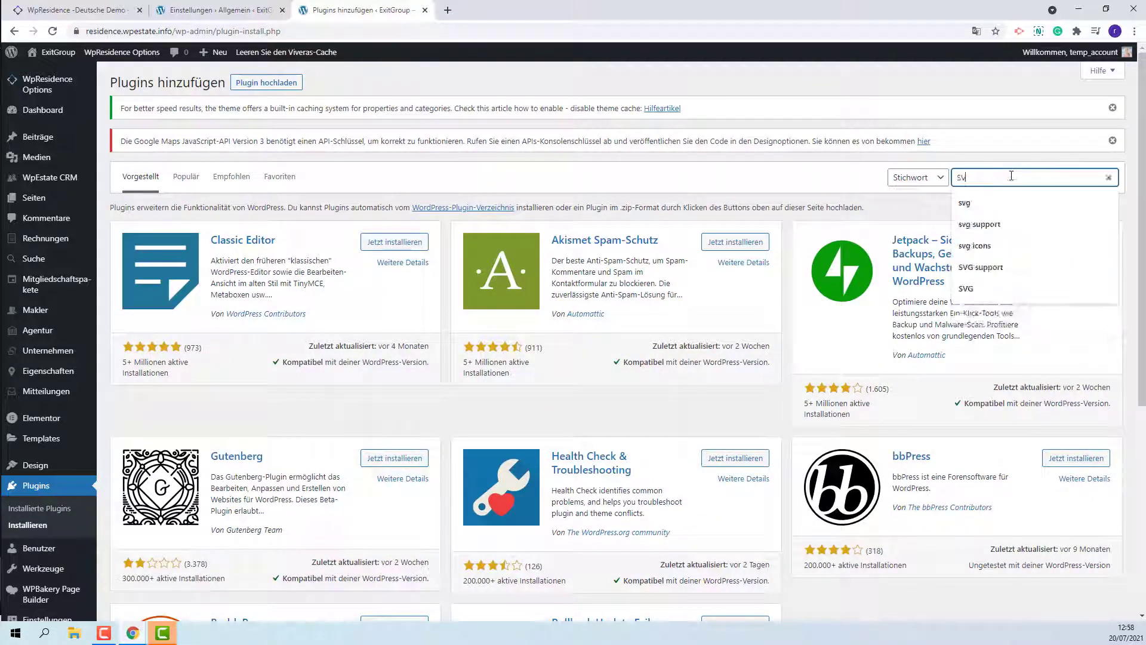
type("G support")
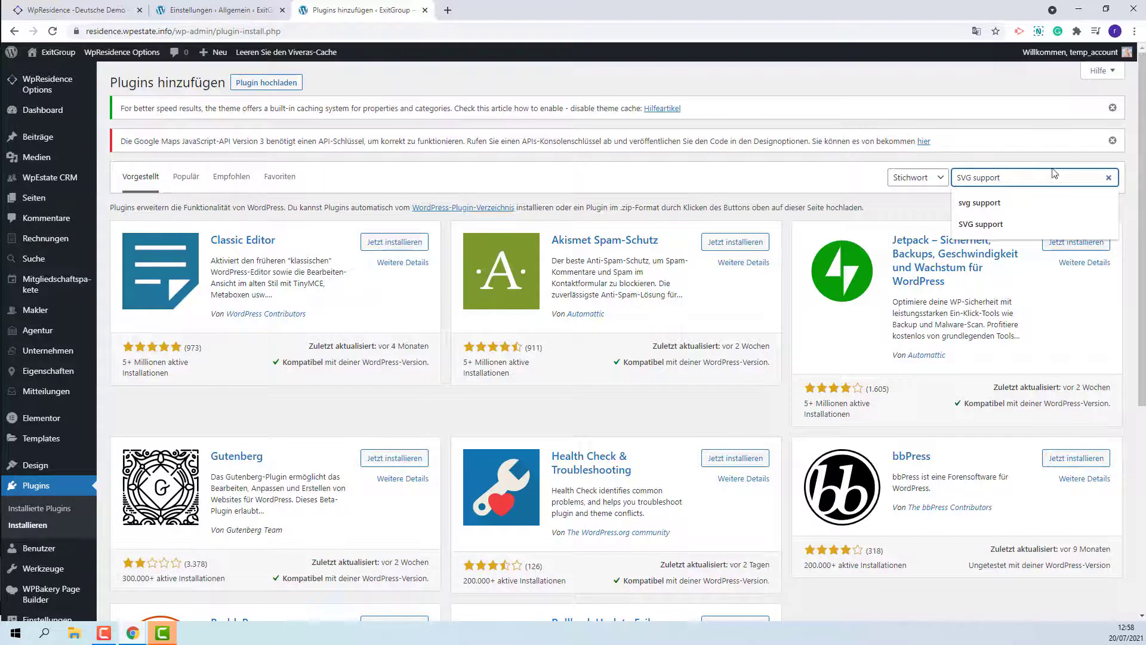
key("Return")
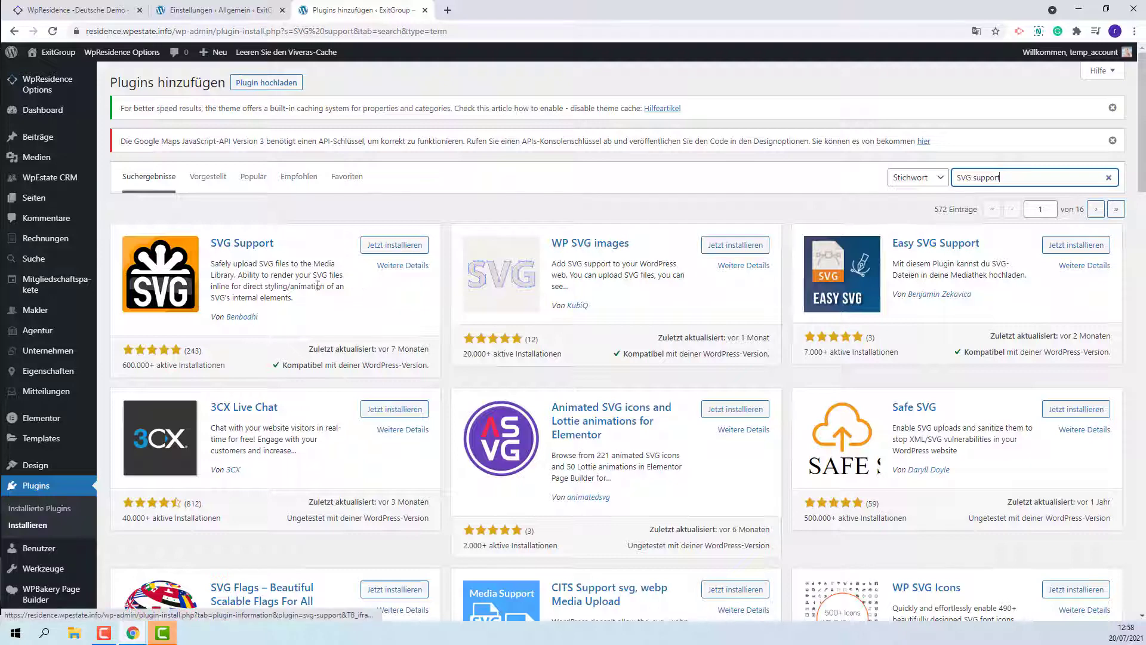
left_click(400, 246)
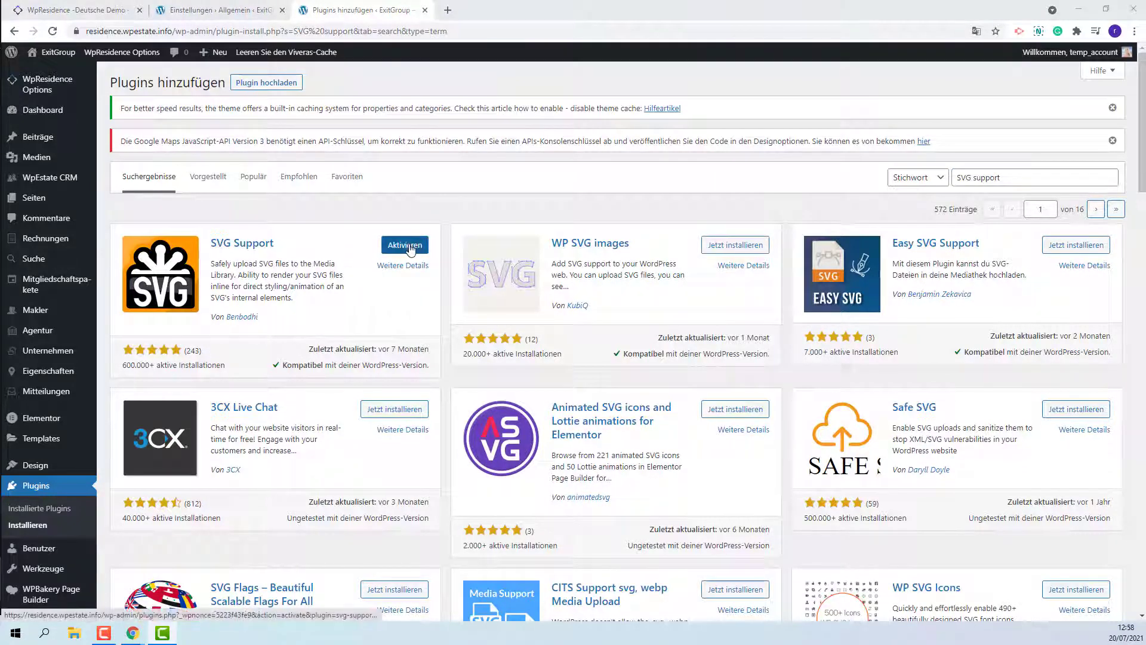
left_click(411, 250)
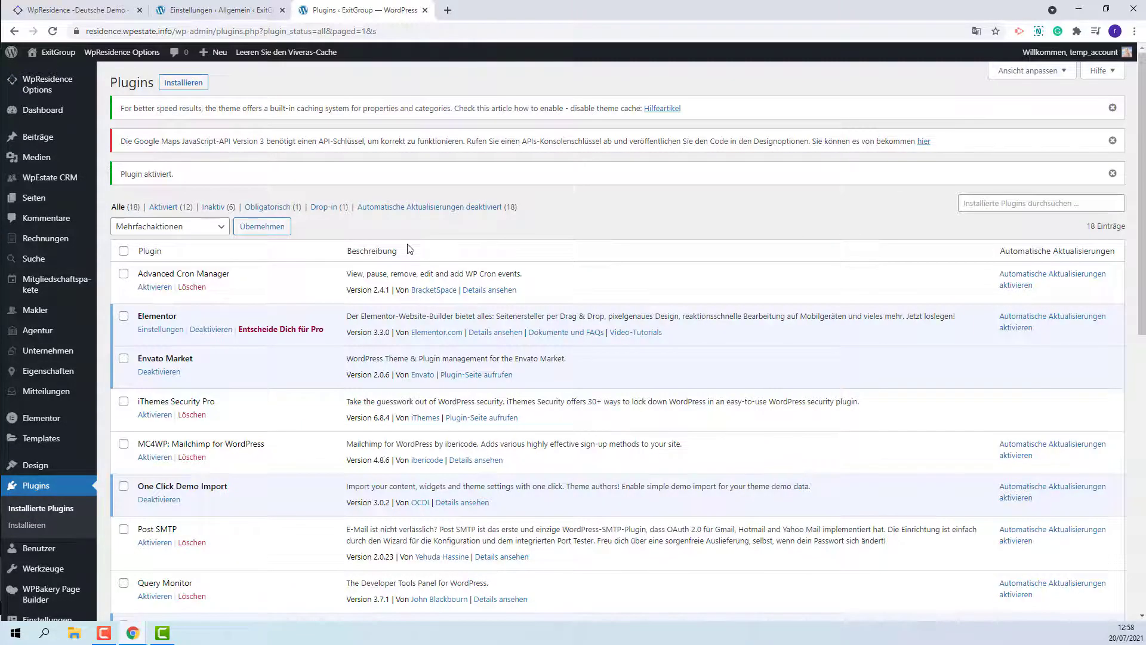
Restrict SVG uploads to administrators in the SVG Support plugin's settings and save the changes
scroll(410, 250, "down", 4)
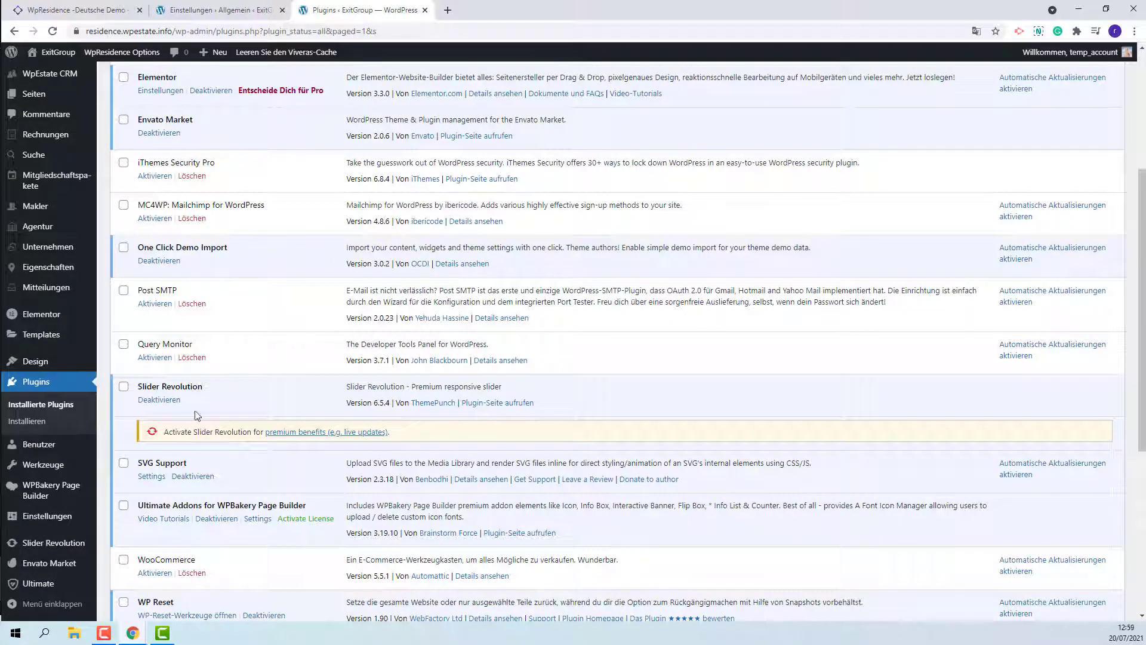
left_click(156, 478)
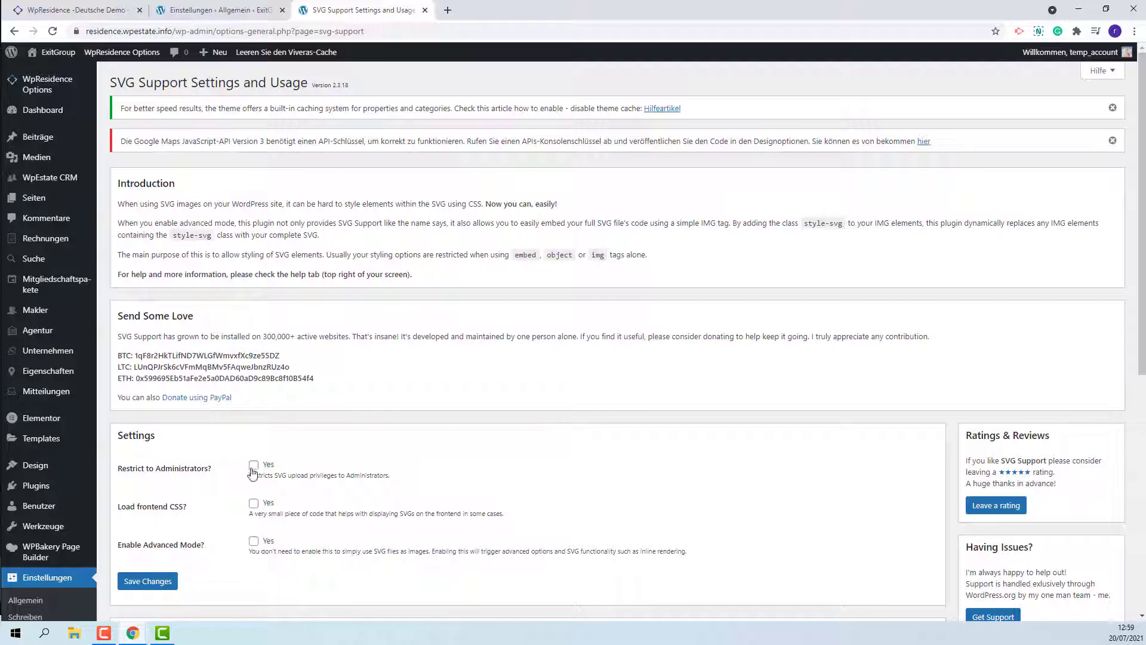
left_click(160, 581)
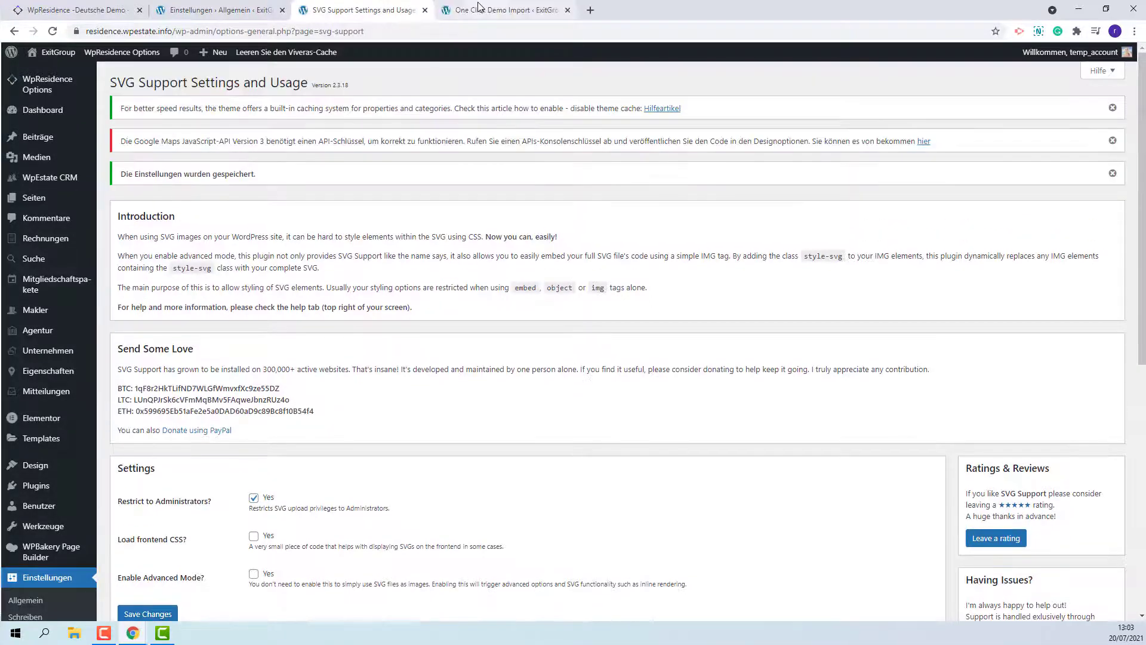
Import the German Demo with One Click Demo Import, without adding any of the recommended plugins
left_click(480, 10)
scroll(889, 304, "down", 10)
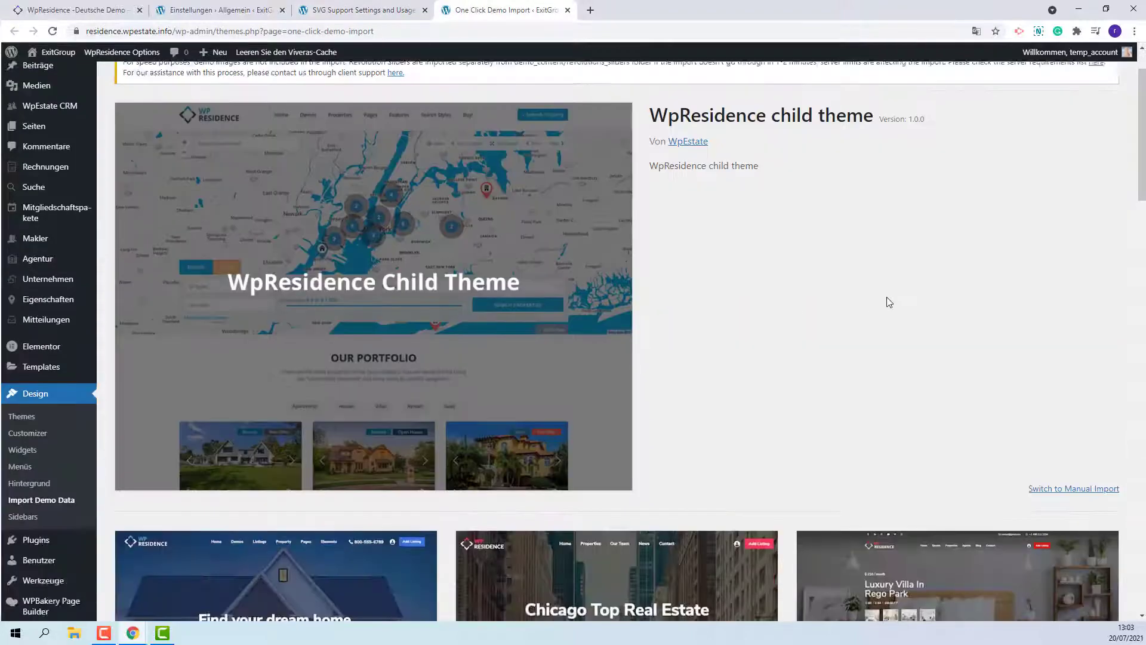
scroll(888, 300, "down", 18)
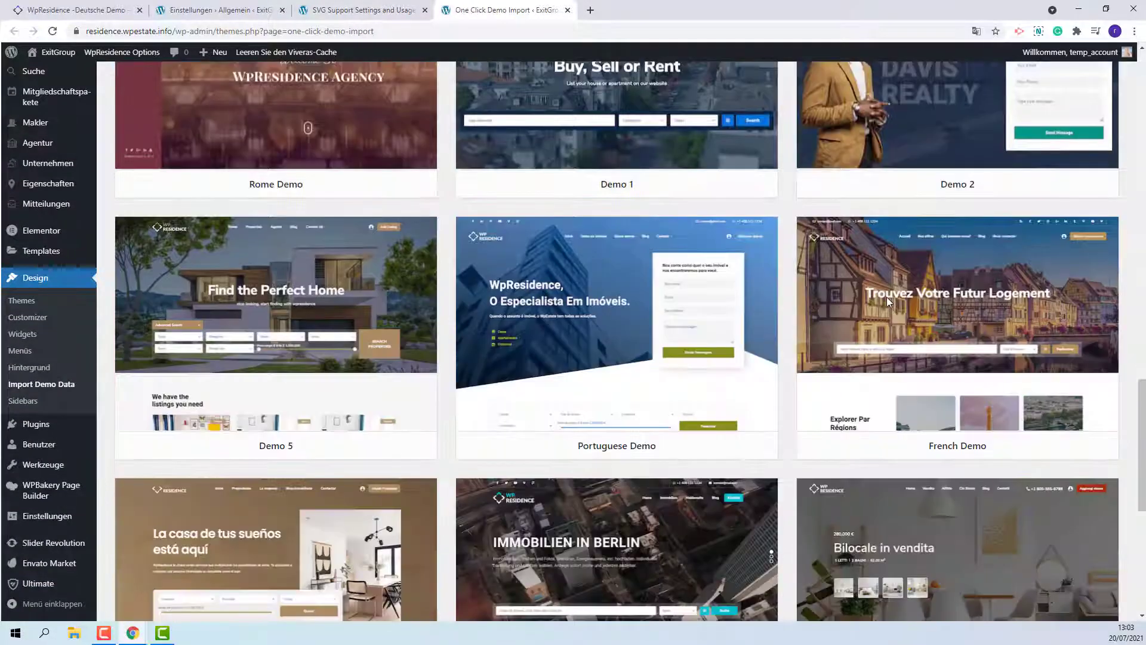
scroll(887, 296, "up", 1)
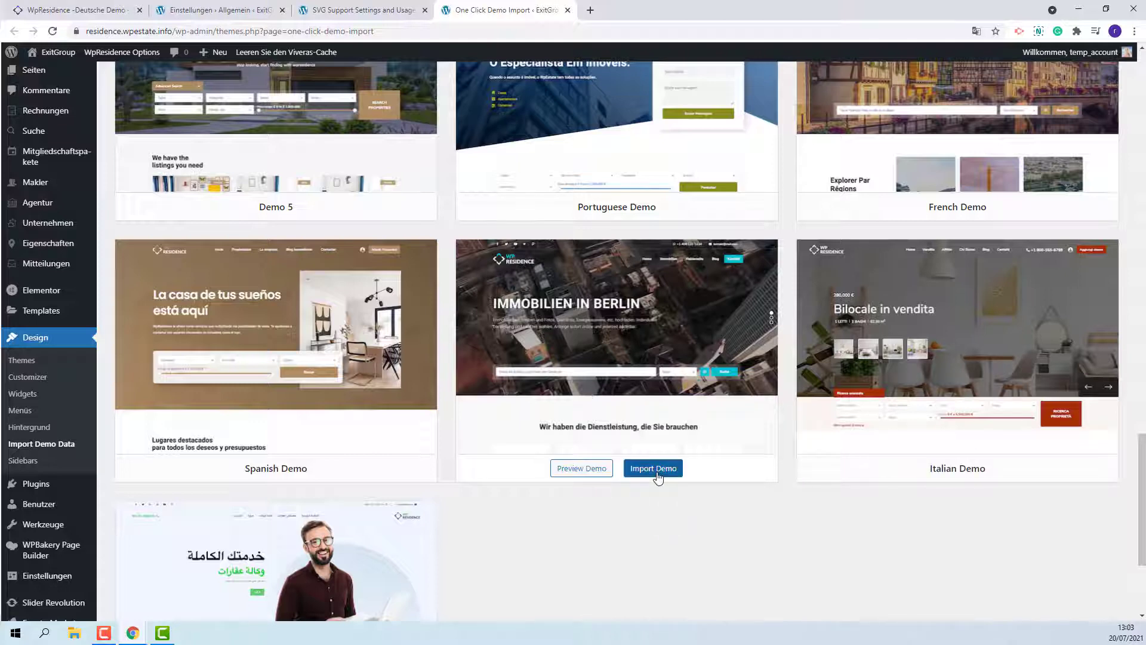
left_click(656, 469)
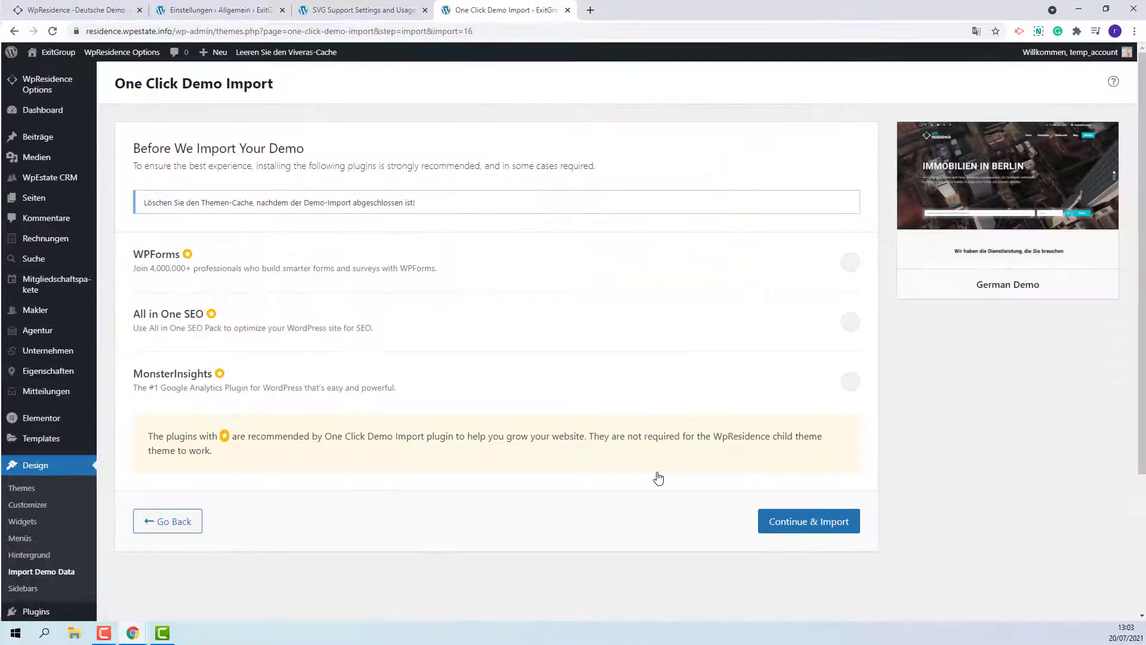
left_click(783, 521)
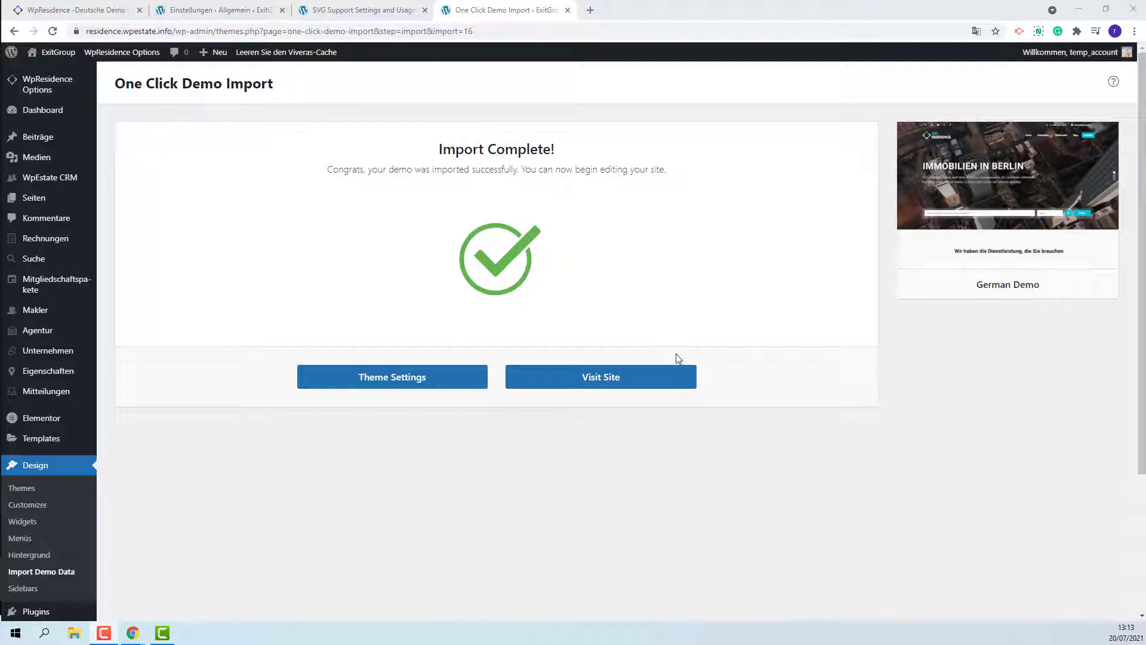
Import the de_demo archive from the WP Residence 4.demo_content "revolution sliders" folder into Slider Revolution with Manual Import
left_click(584, 382)
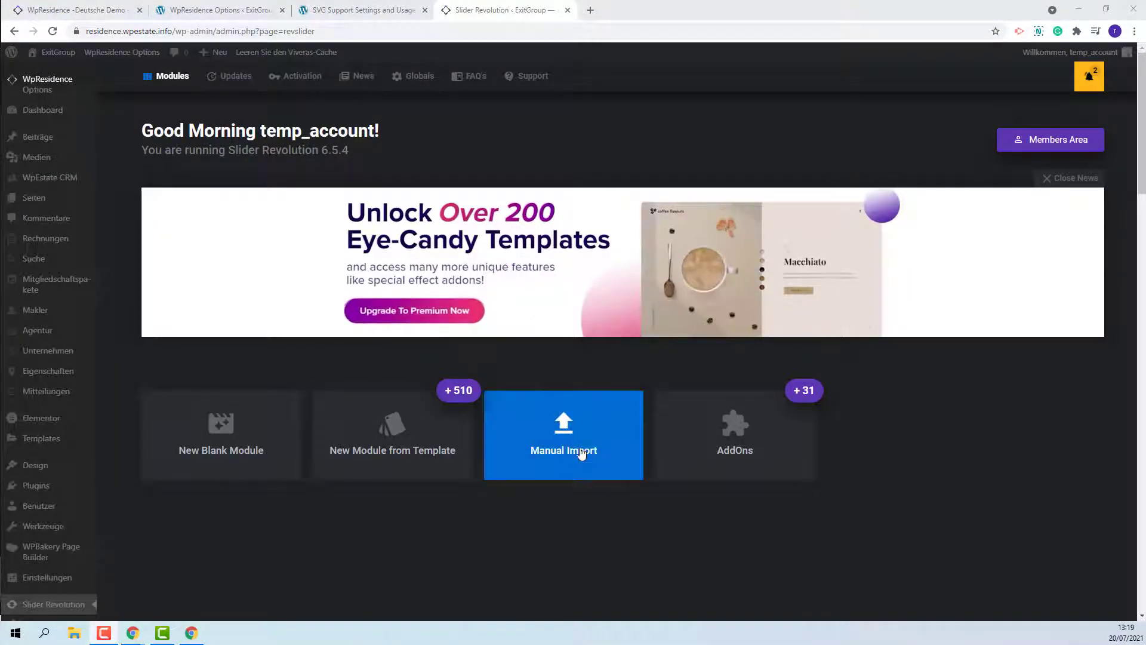
left_click(566, 451)
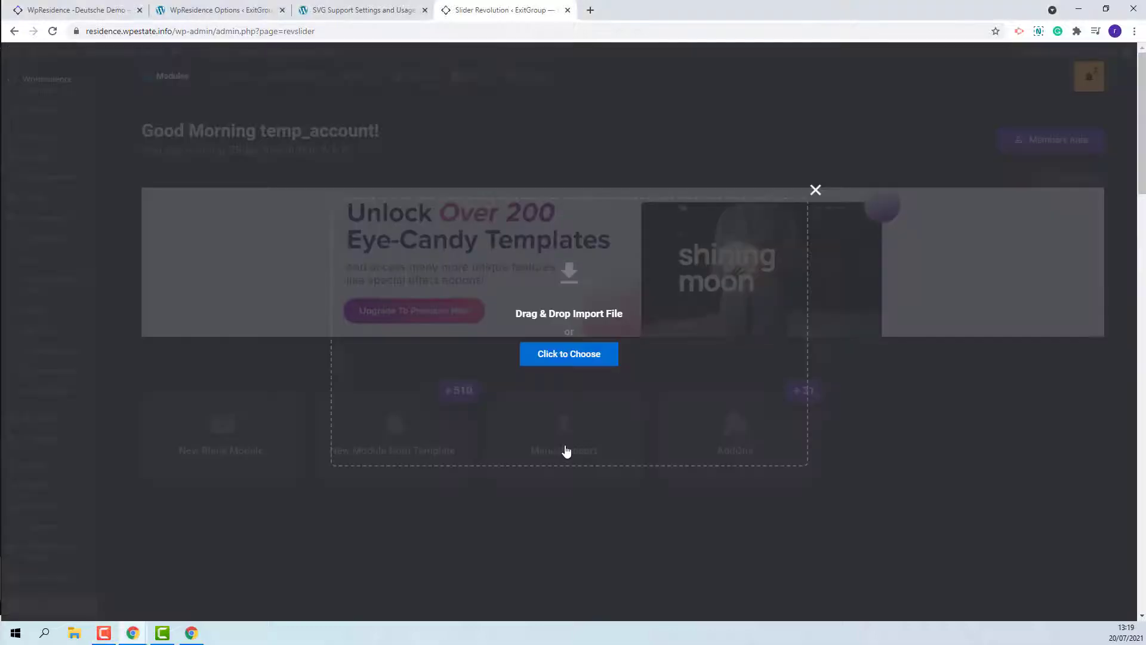
left_click(558, 355)
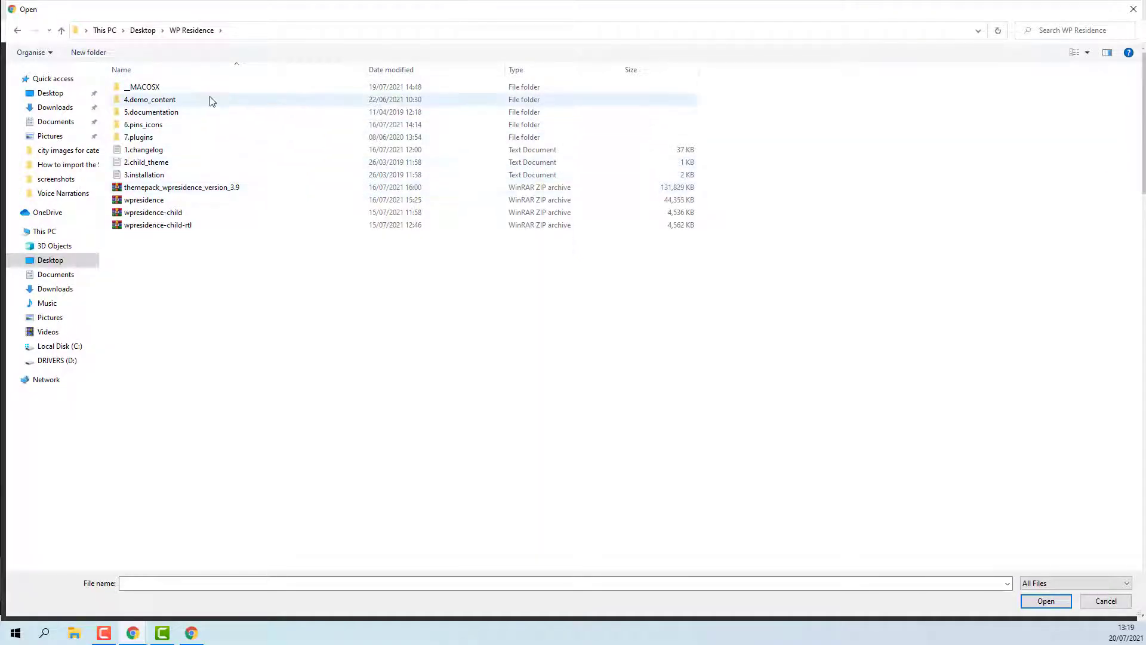
double_click(162, 102)
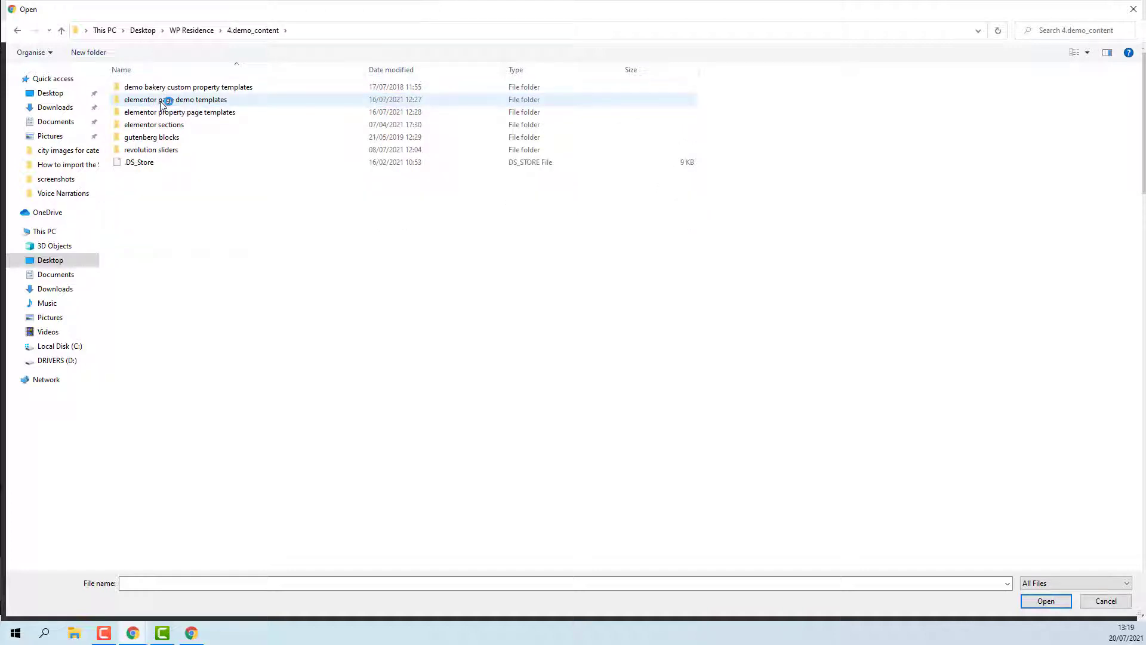
double_click(160, 150)
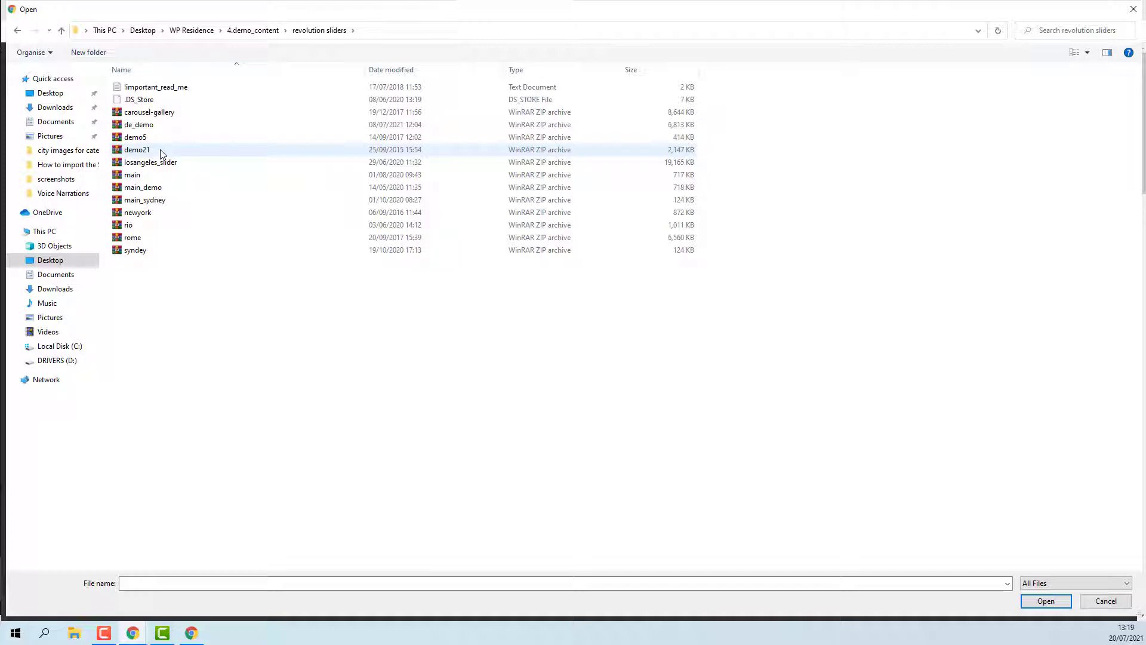
left_click(153, 128)
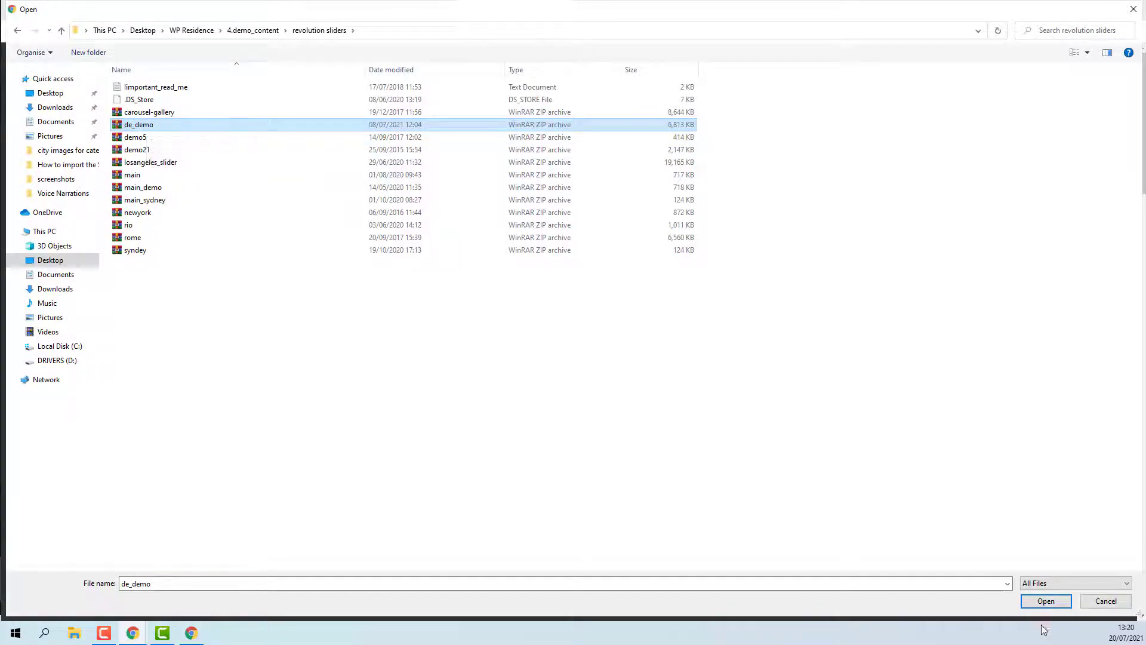
left_click(1046, 601)
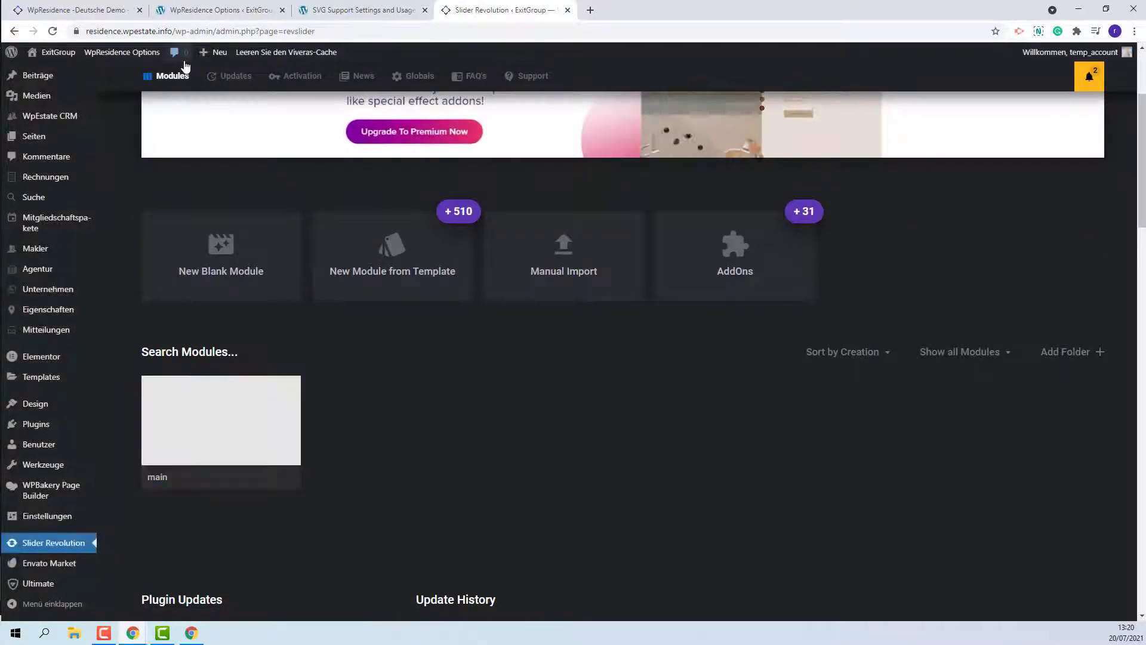
Open the site's front page in a separate tab and examine its demo sections from the header slider down to the footer
right_click(51, 49)
left_click(89, 58)
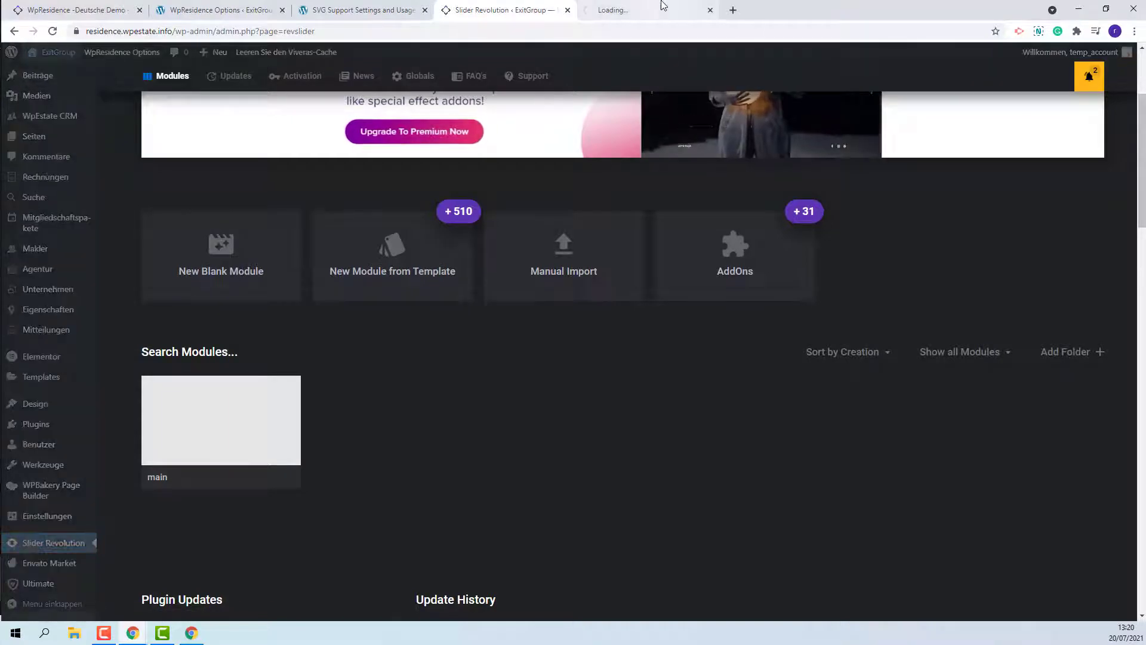
left_click(661, 8)
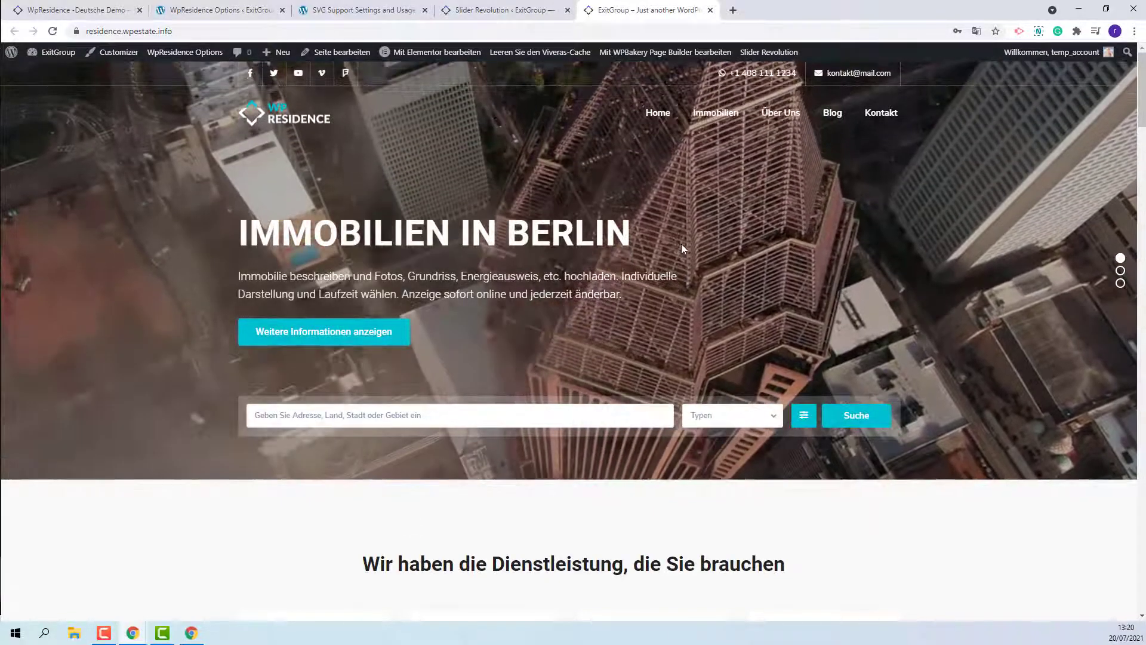
scroll(684, 248, "down", 3)
scroll(684, 248, "down", 4)
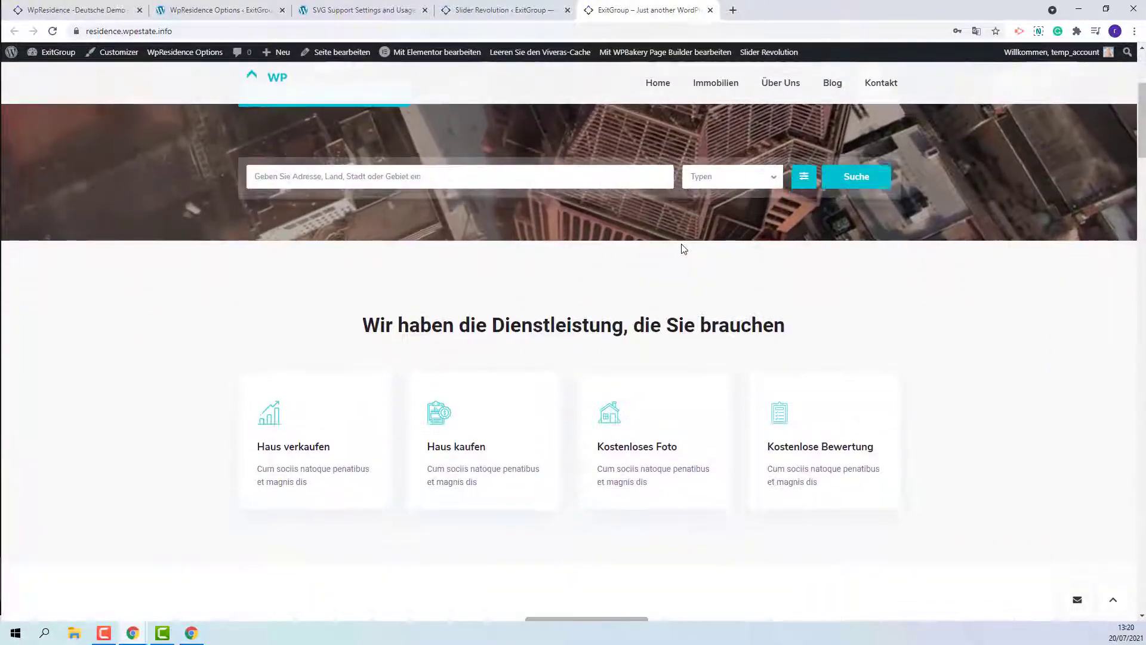
scroll(684, 248, "down", 3)
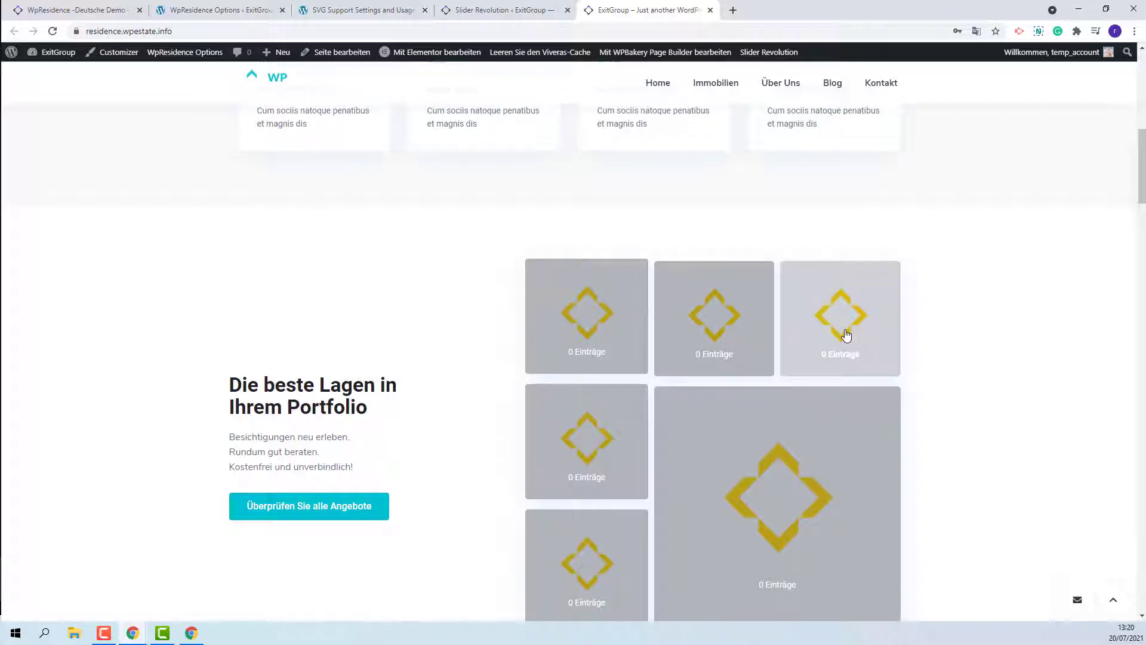
scroll(573, 499, "down", 6)
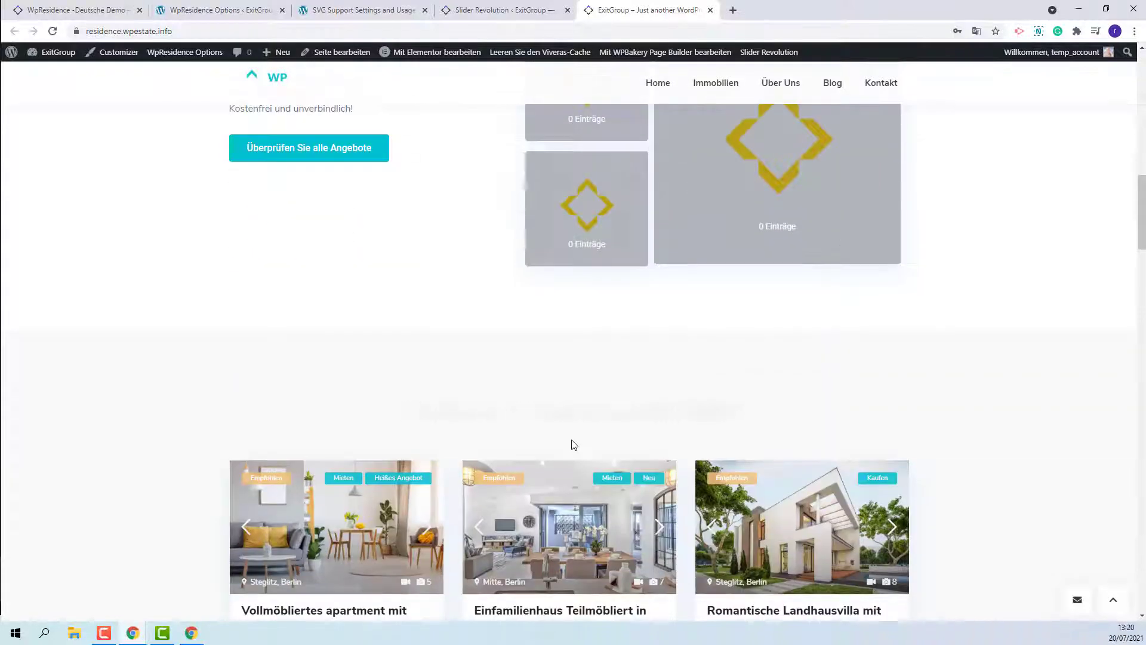
scroll(573, 445, "down", 15)
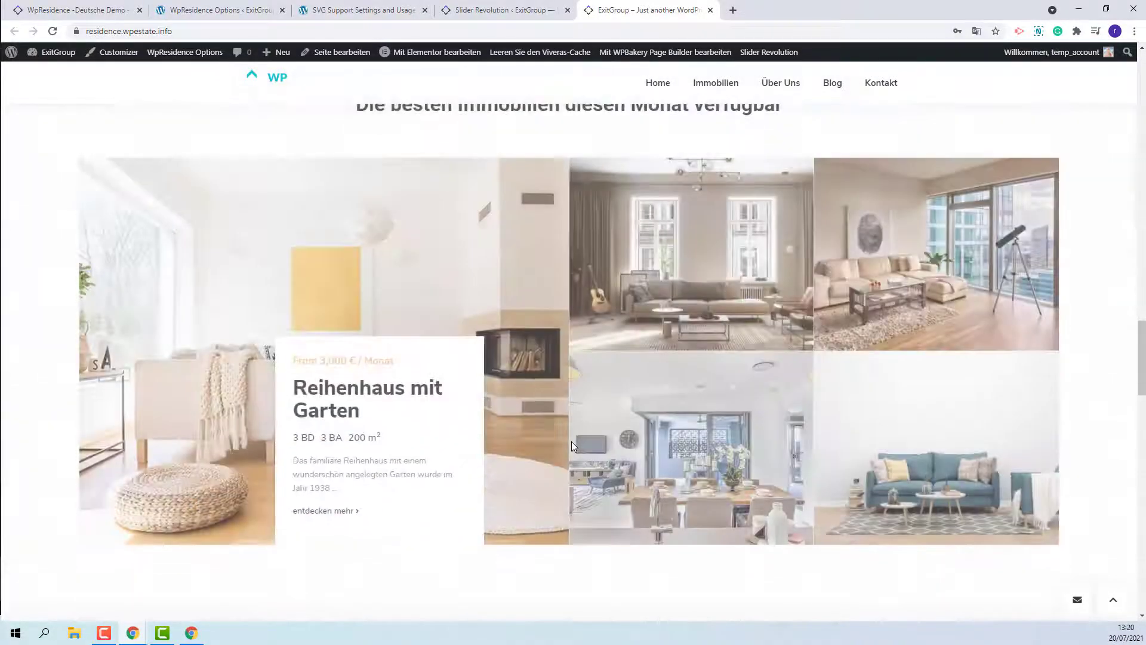
scroll(571, 444, "down", 18)
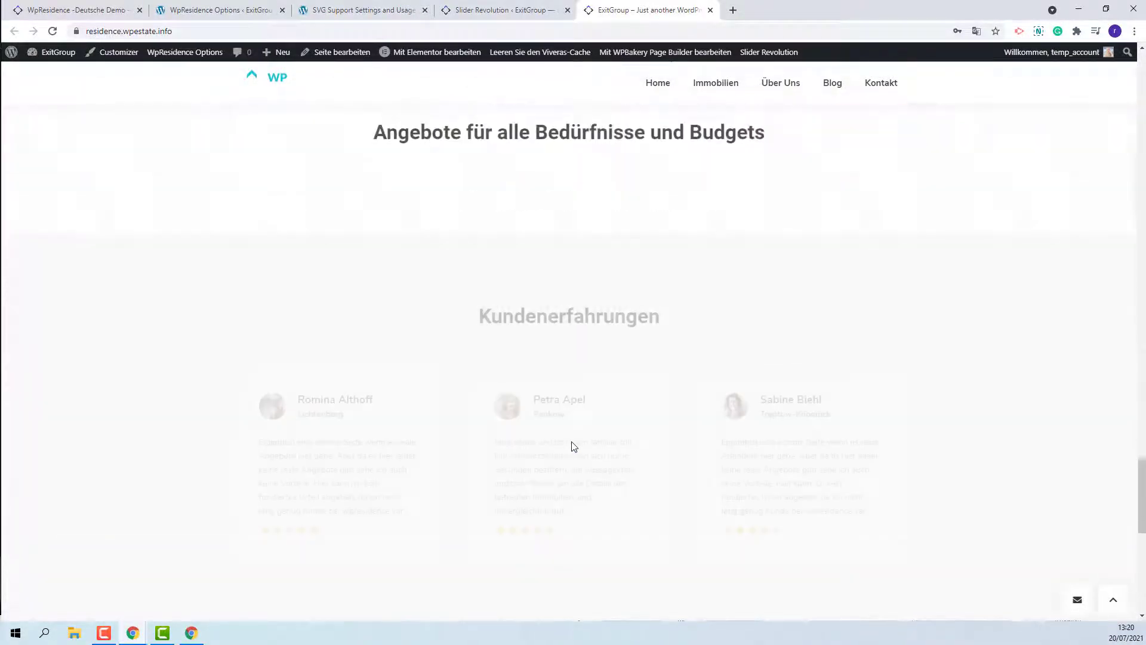
scroll(572, 444, "down", 6)
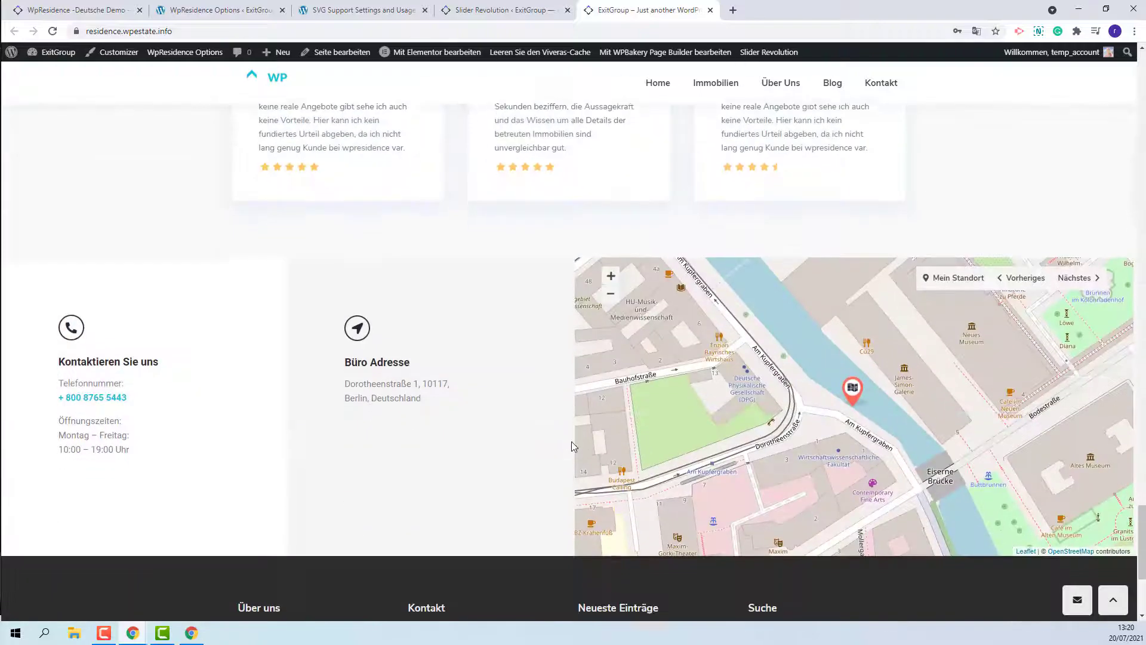
scroll(571, 445, "down", 4)
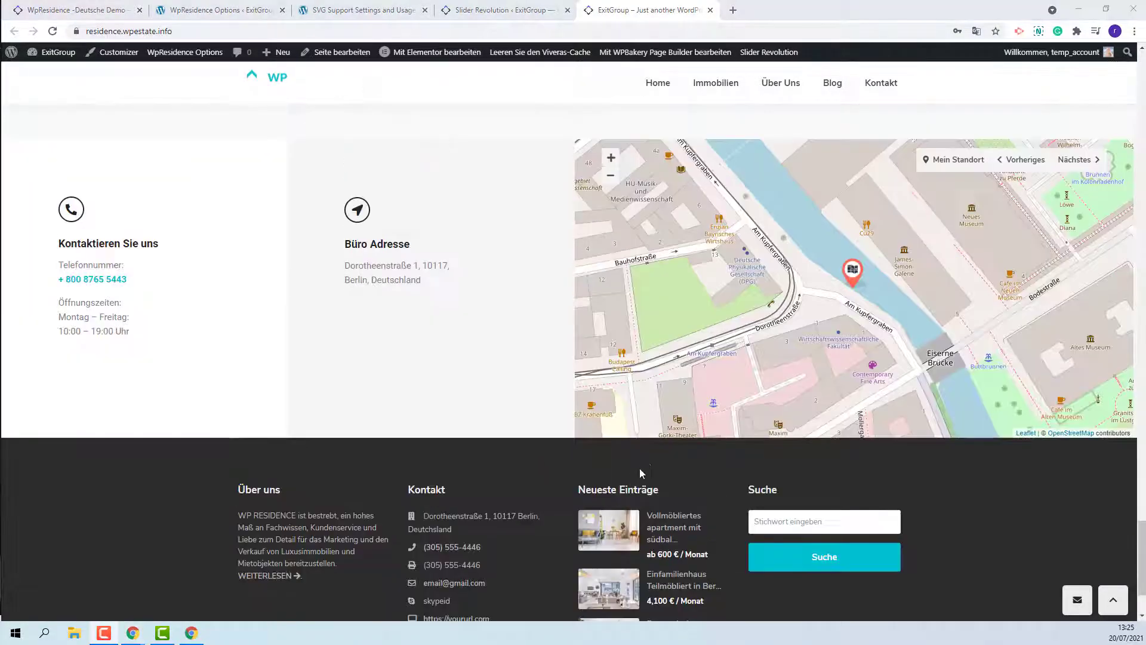
scroll(641, 454, "up", 12)
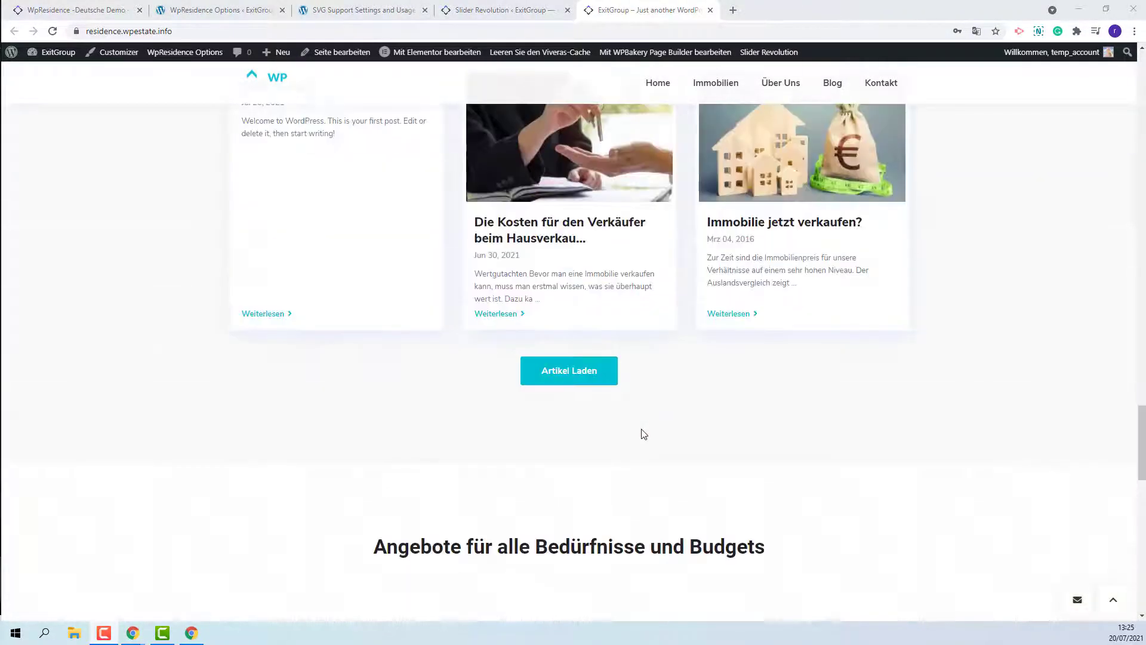
scroll(643, 434, "up", 20)
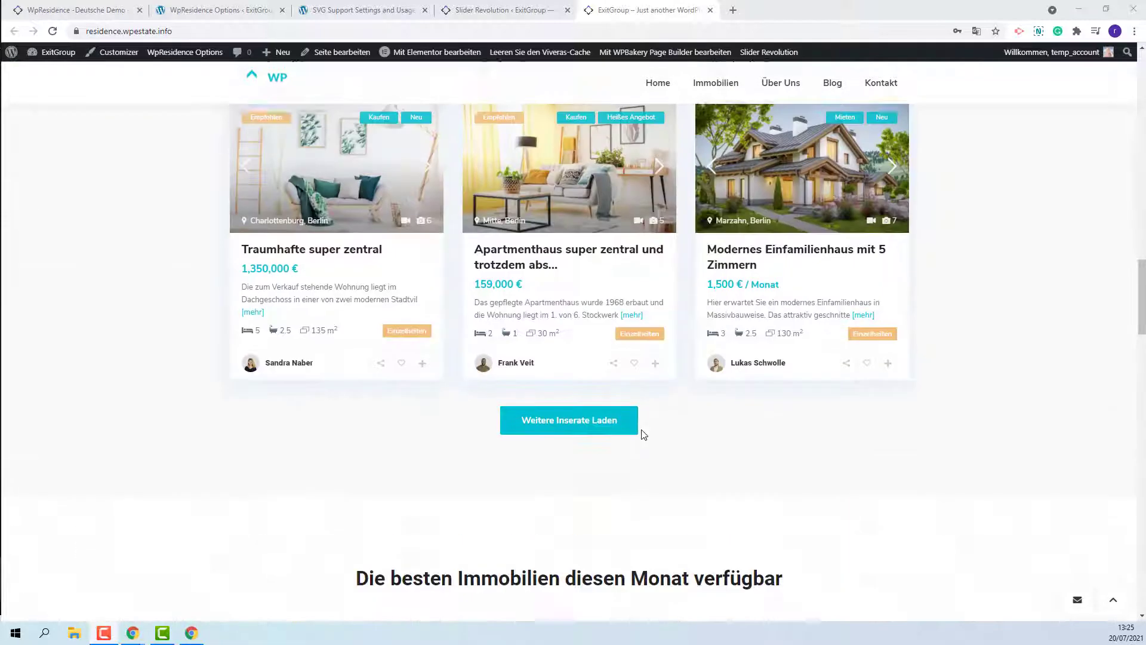
scroll(642, 434, "up", 15)
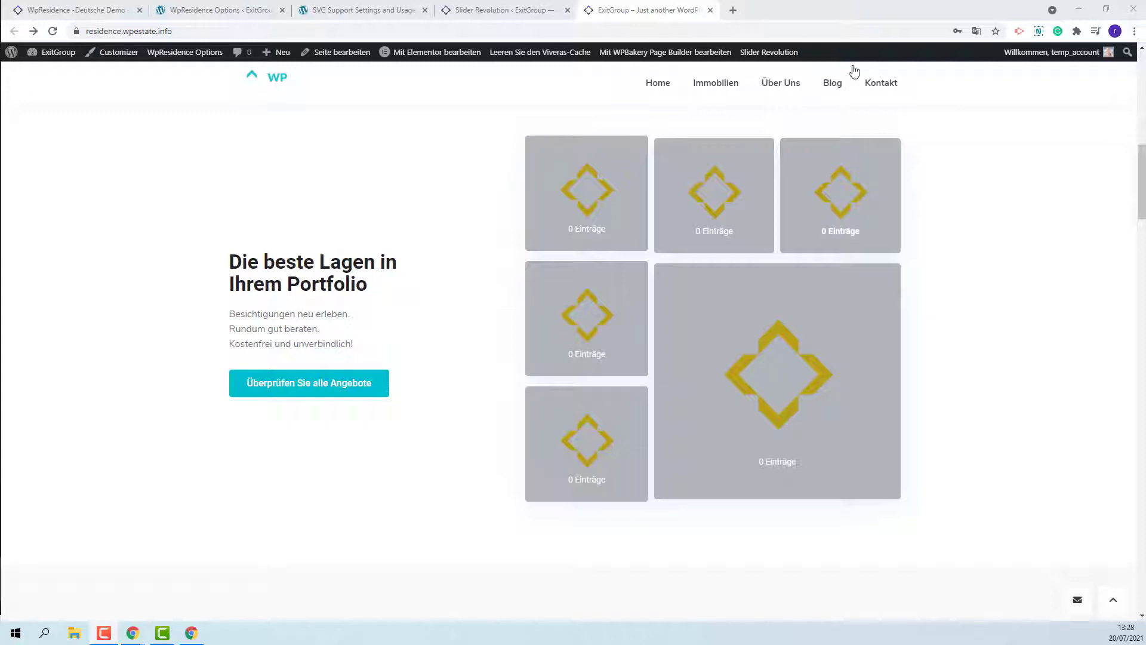
Edit the homepage with Elementor and assign the first Berlin entry to the upper category tile in the portfolio section's first tile column
mouse_move(422, 55)
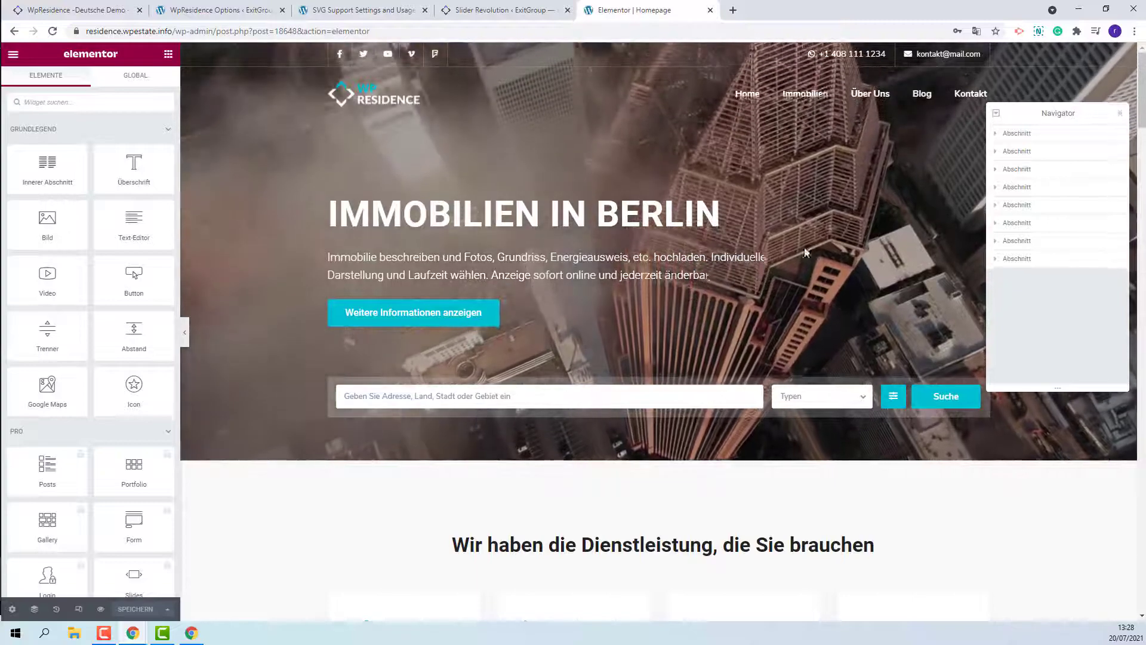
scroll(791, 237, "down", 3)
scroll(792, 237, "down", 9)
left_click(686, 269)
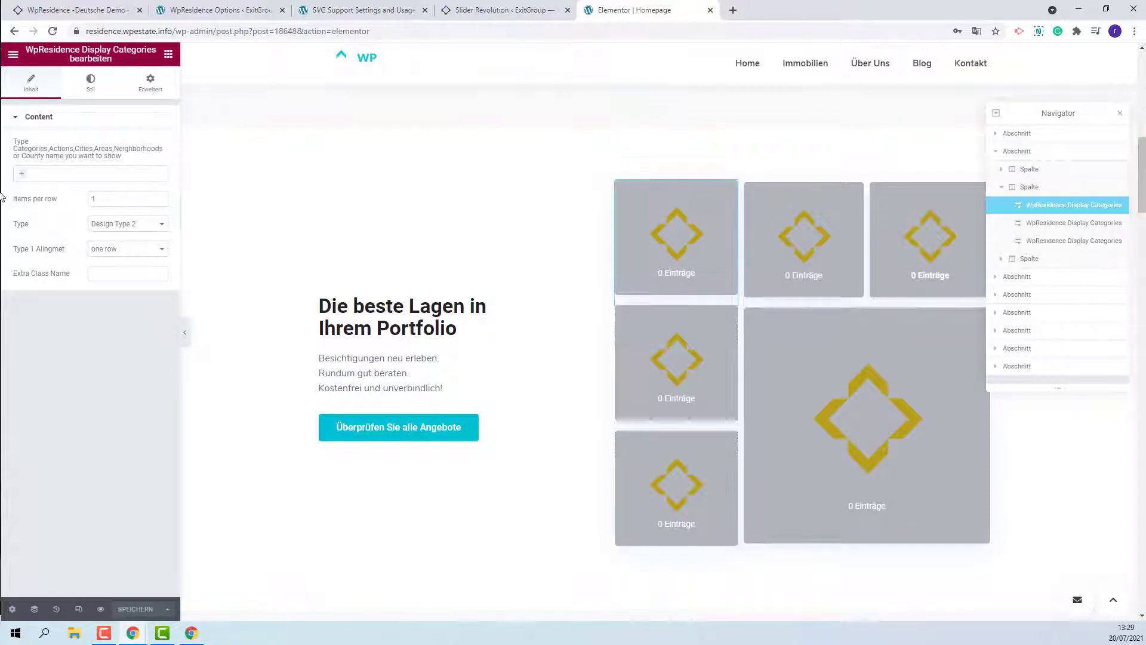
left_click(23, 177)
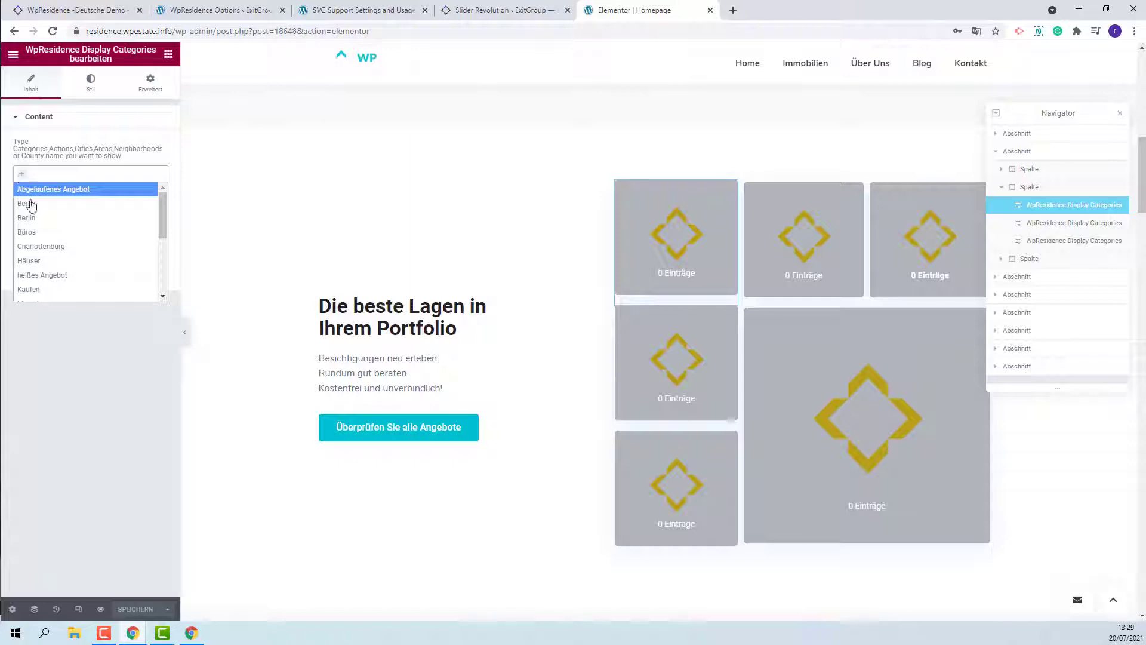
left_click(31, 205)
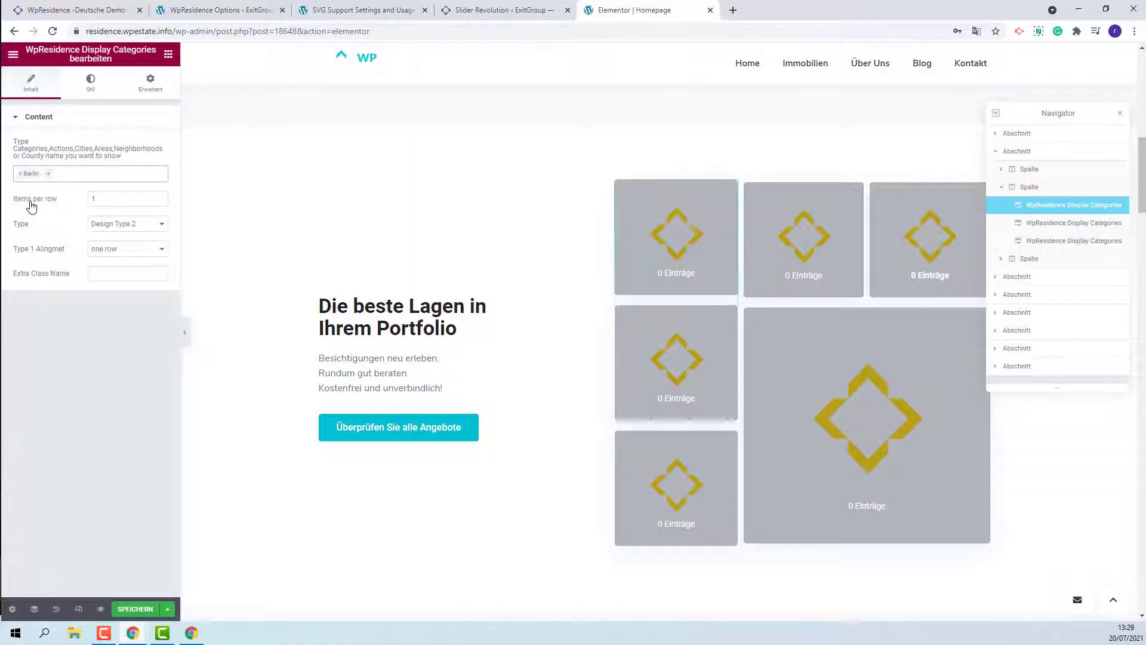
Assign Büros to the middle tile of the portfolio section's upper row and Charlottenburg to the tile beside it
left_click(807, 257)
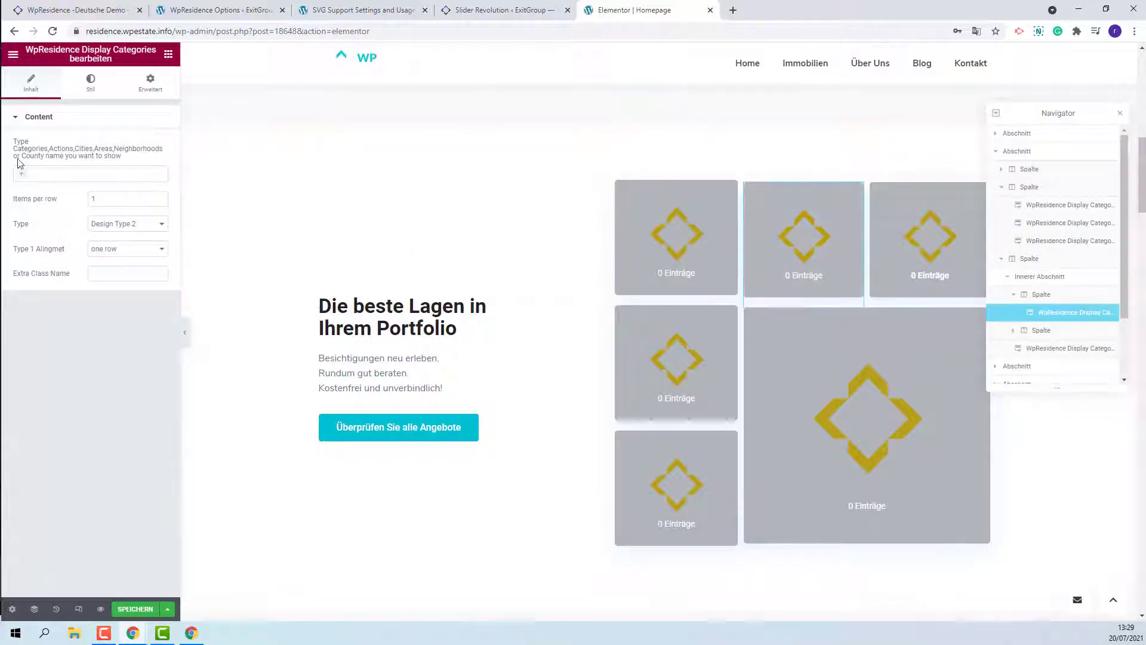
left_click(22, 178)
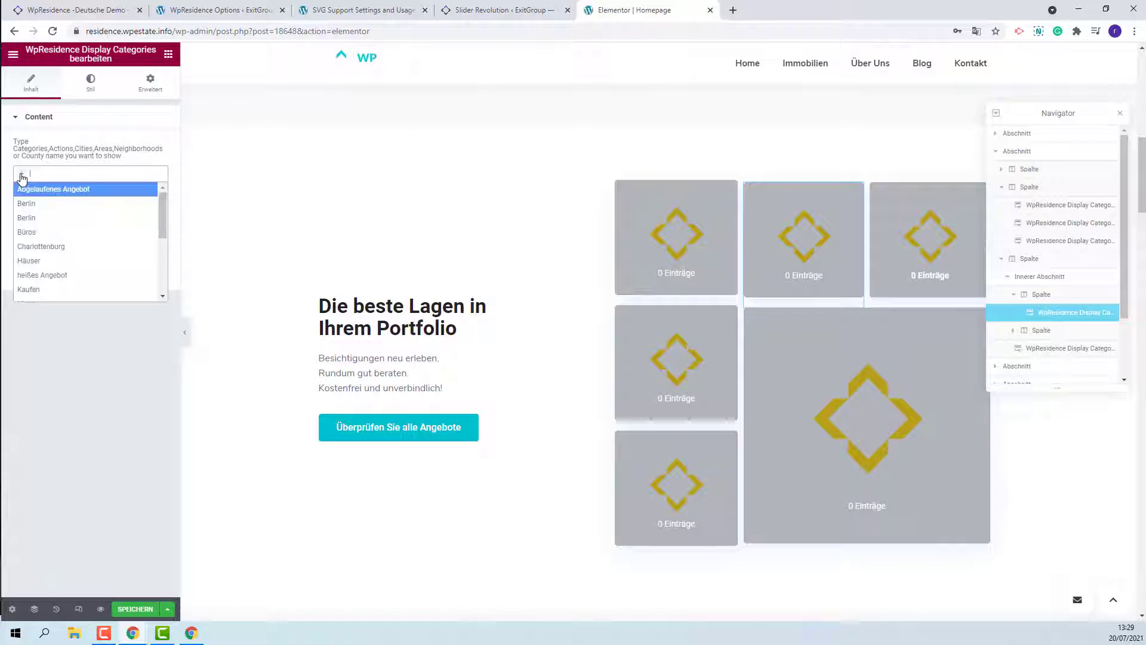
left_click(39, 235)
left_click(927, 262)
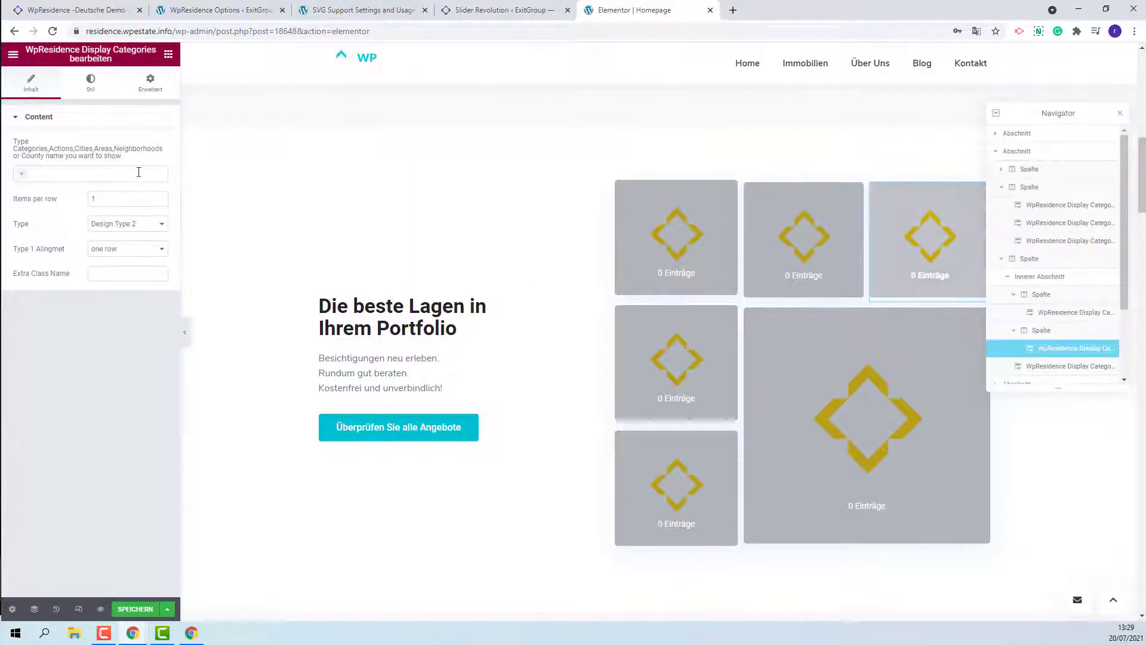
left_click(21, 176)
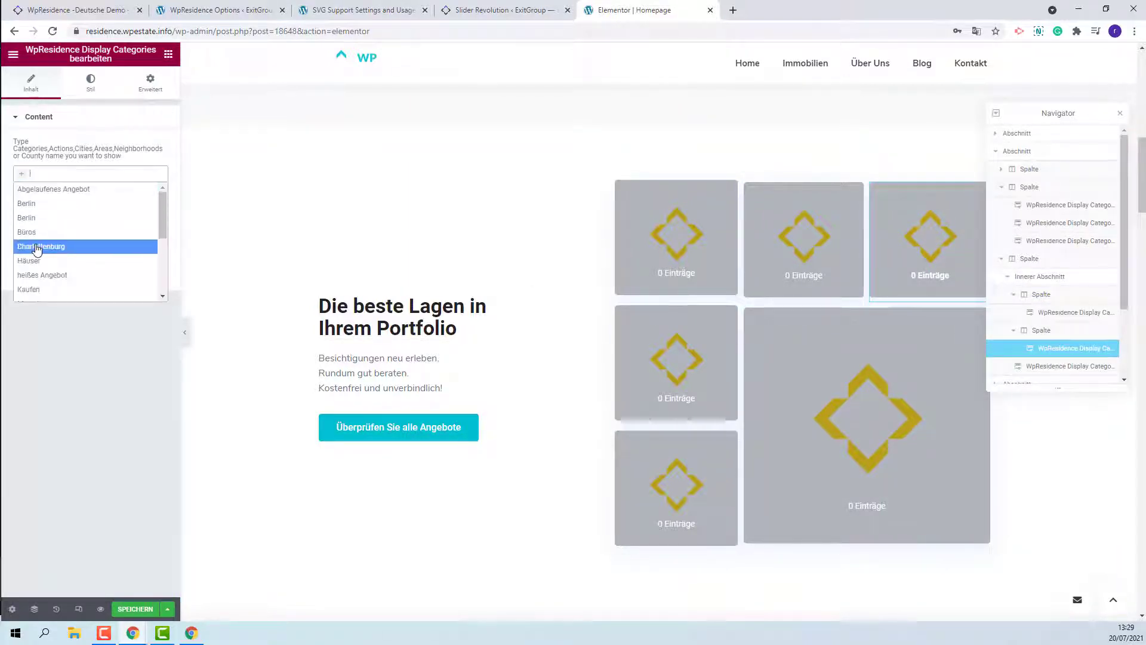
left_click(36, 249)
Assign Kaufen to the middle tile of the portfolio section's first tile column and heißes Angebot to the lowest one
left_click(686, 392)
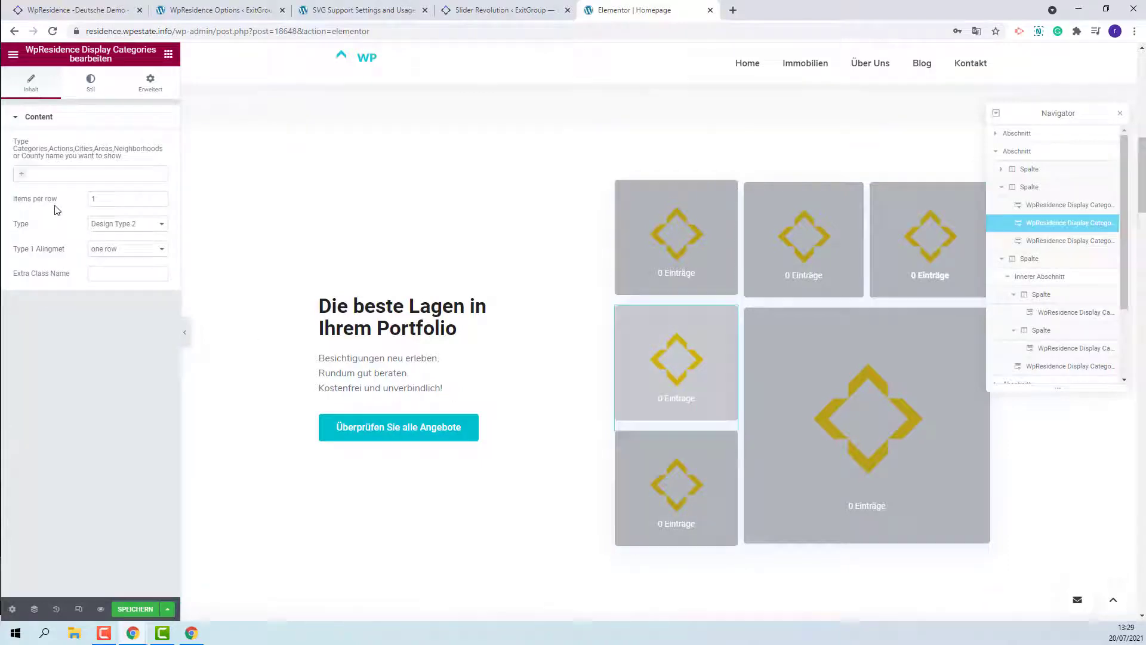
left_click(22, 177)
left_click(41, 289)
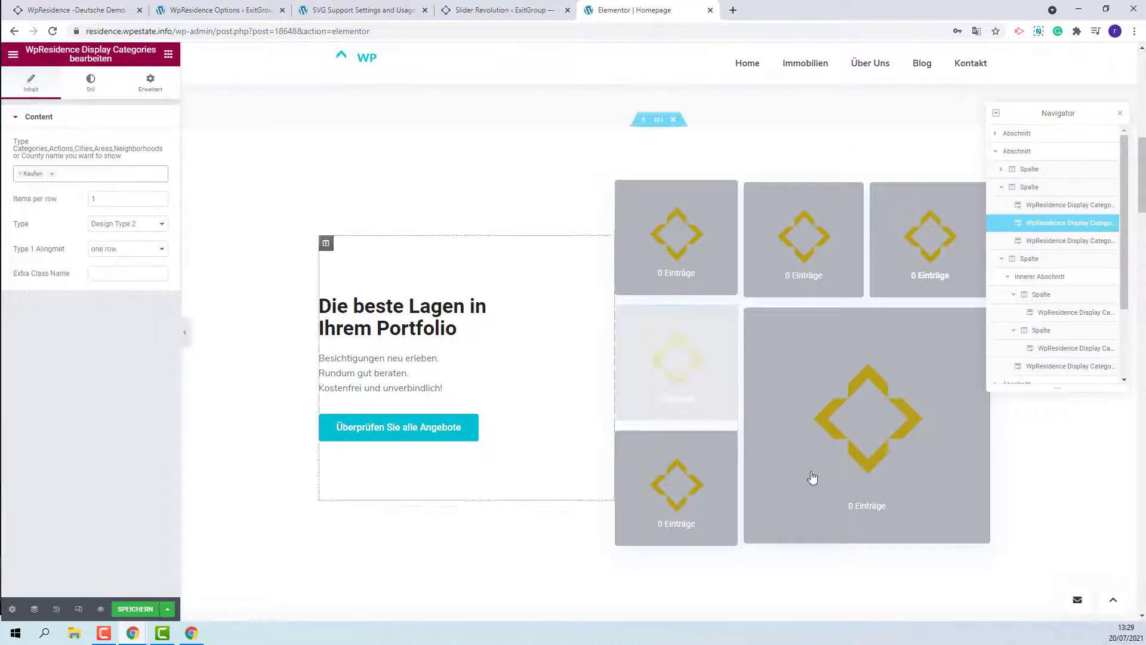
left_click(668, 493)
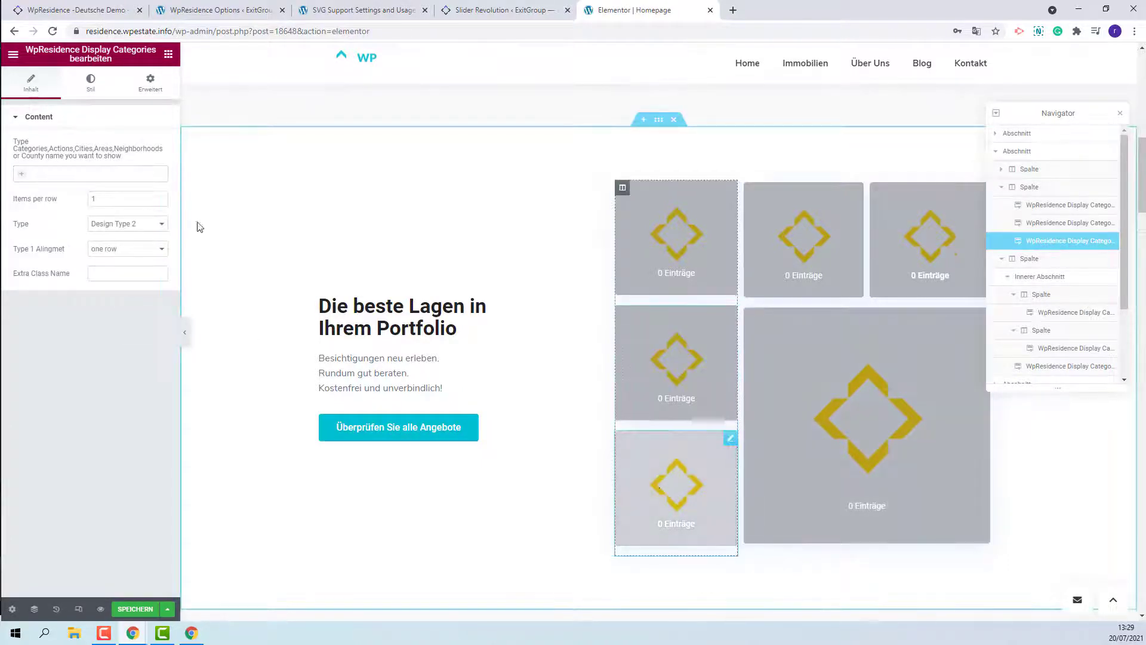
left_click(22, 177)
left_click(62, 275)
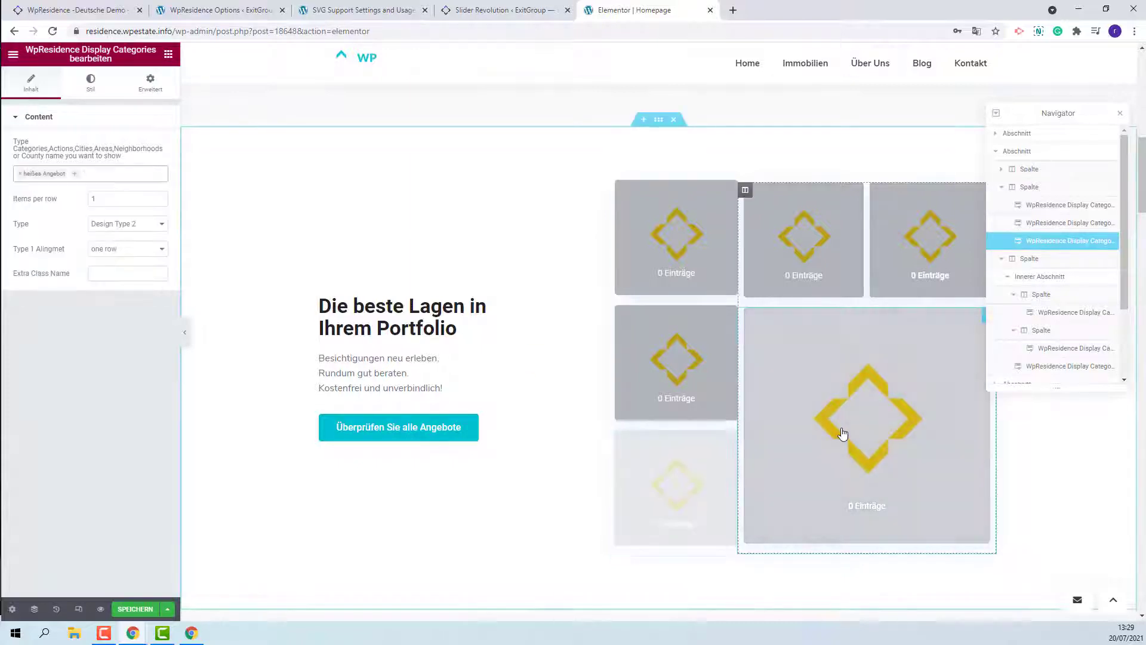
Assign Häuser to the large category tile in the portfolio section and save the homepage
left_click(842, 434)
left_click(22, 174)
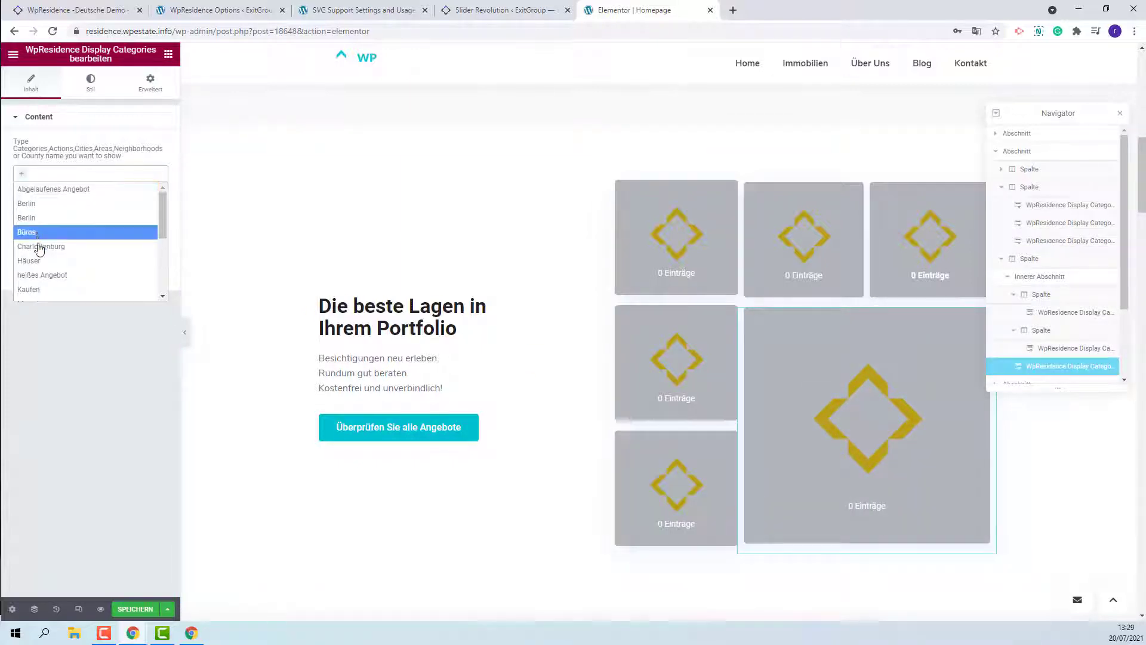
left_click(44, 264)
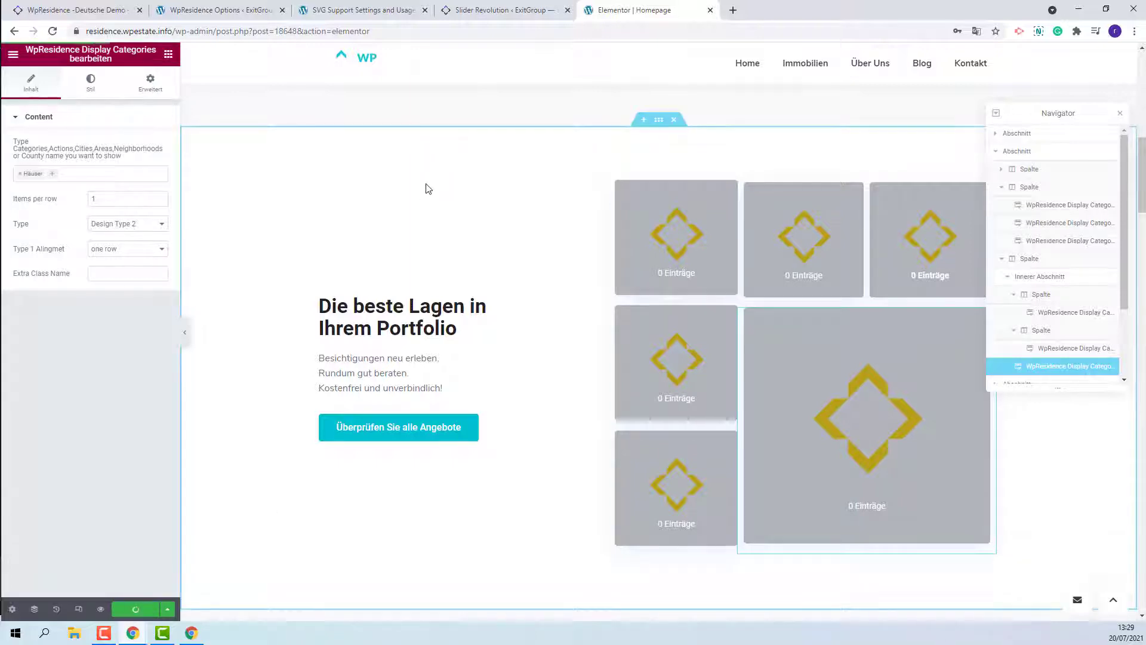
Return to the WordPress admin and open the property categories (Kategorien) under Eigenschaften
left_click(470, 12)
mouse_move(72, 309)
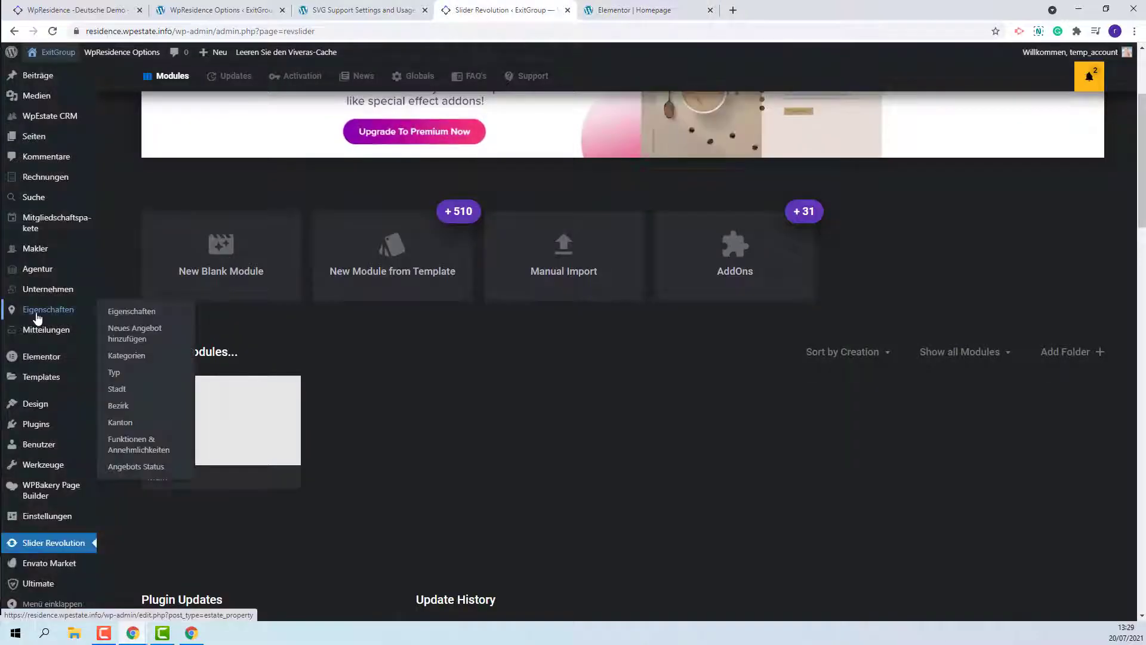
left_click(120, 357)
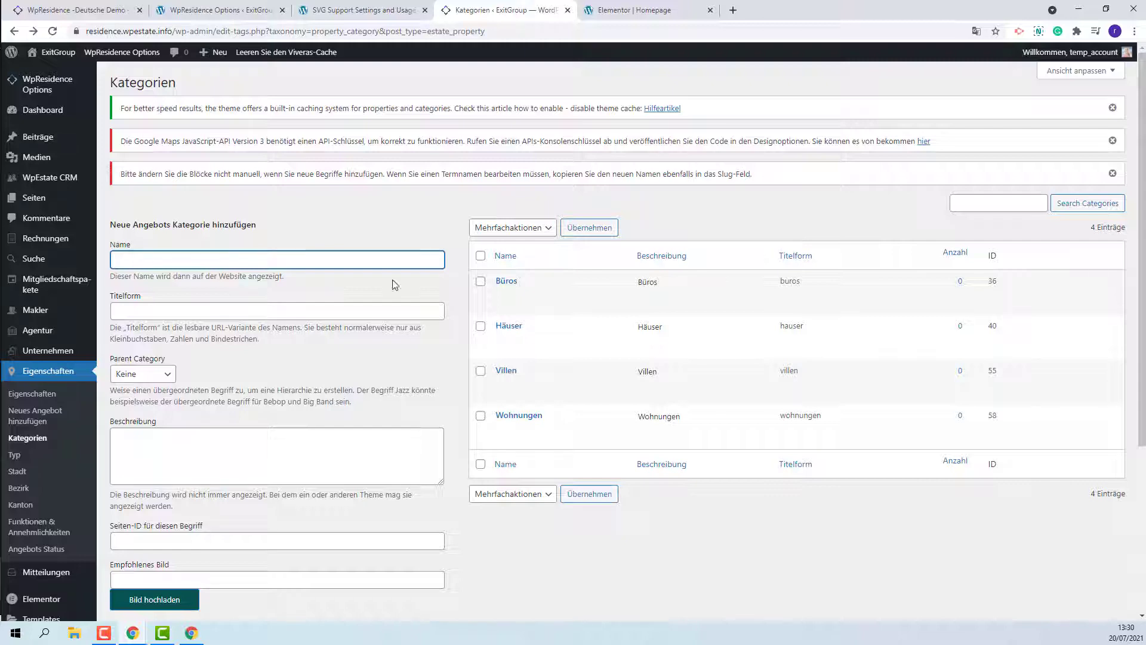
Upload city2.jpg as the featured image of the Büros category and update the category
left_click(505, 296)
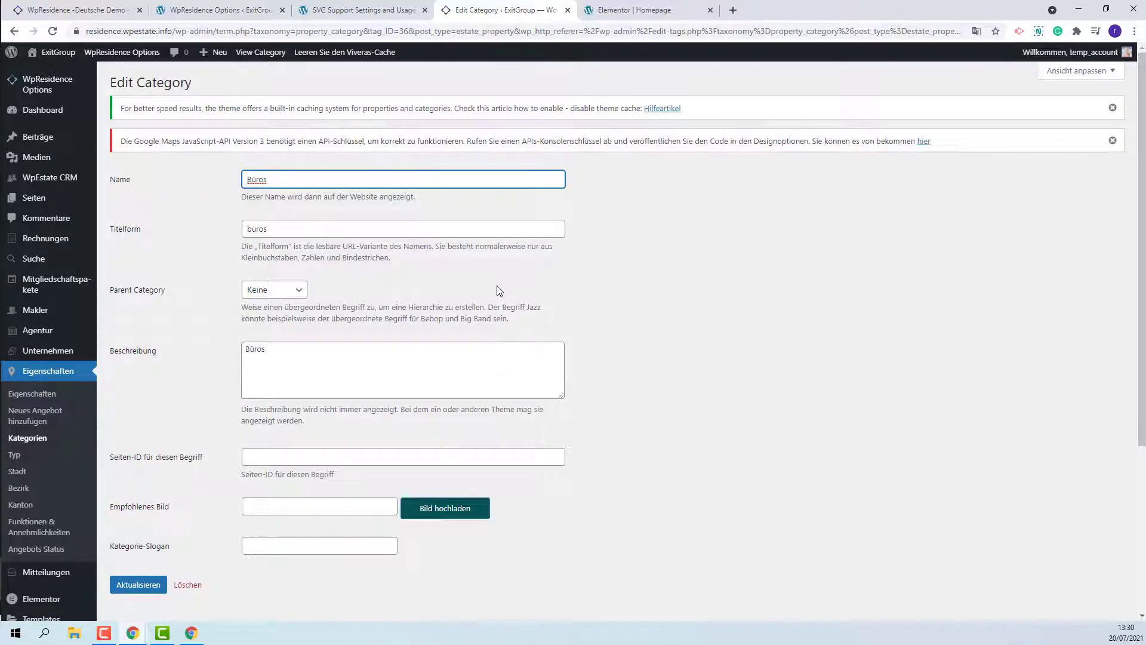
left_click(471, 512)
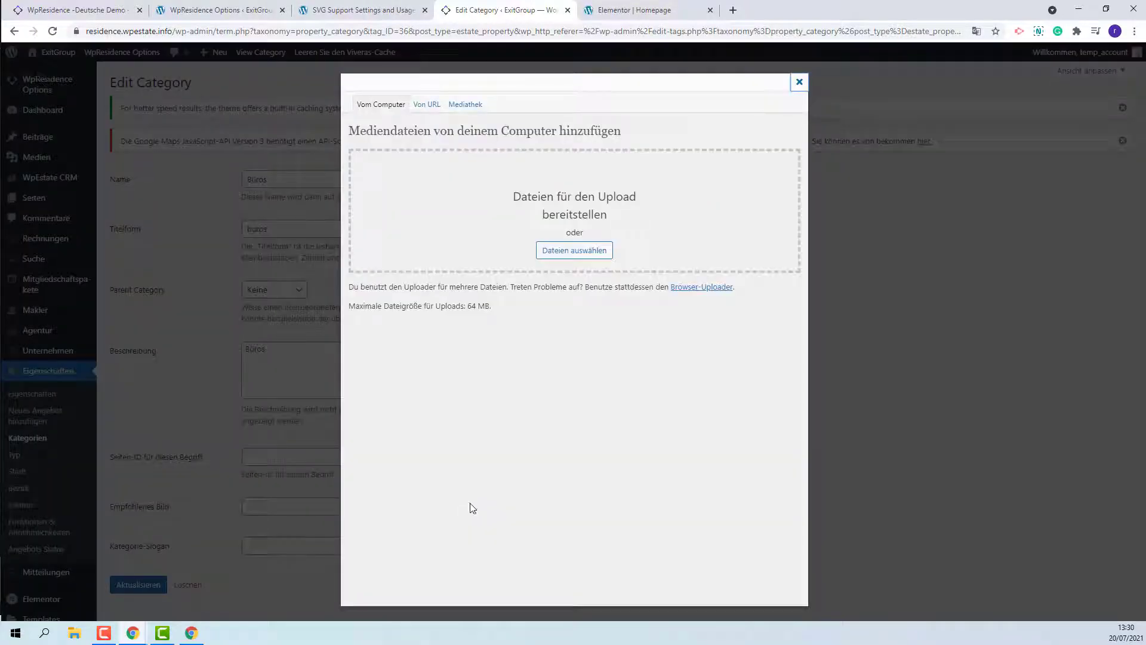
left_click(575, 250)
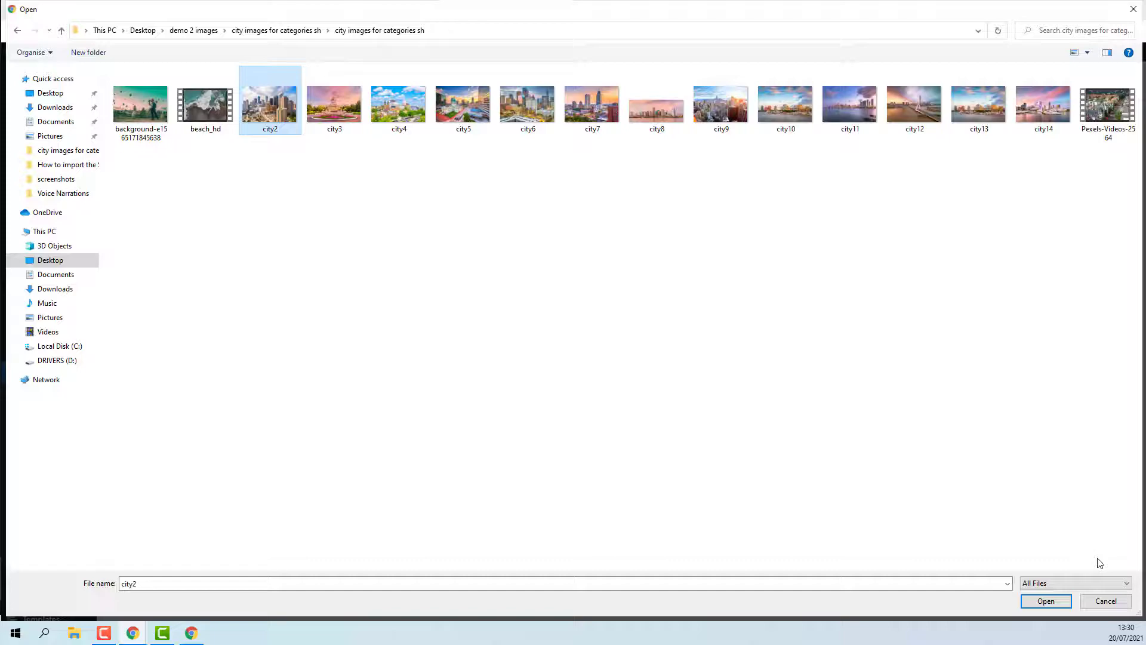
left_click(1025, 604)
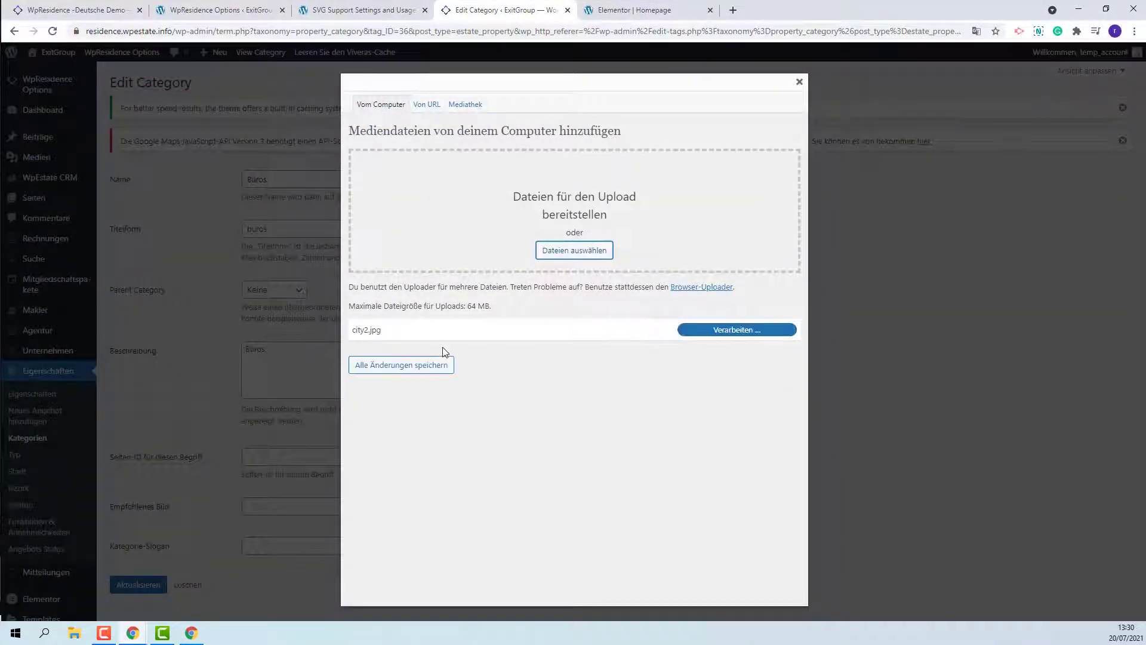
scroll(621, 345, "down", 4)
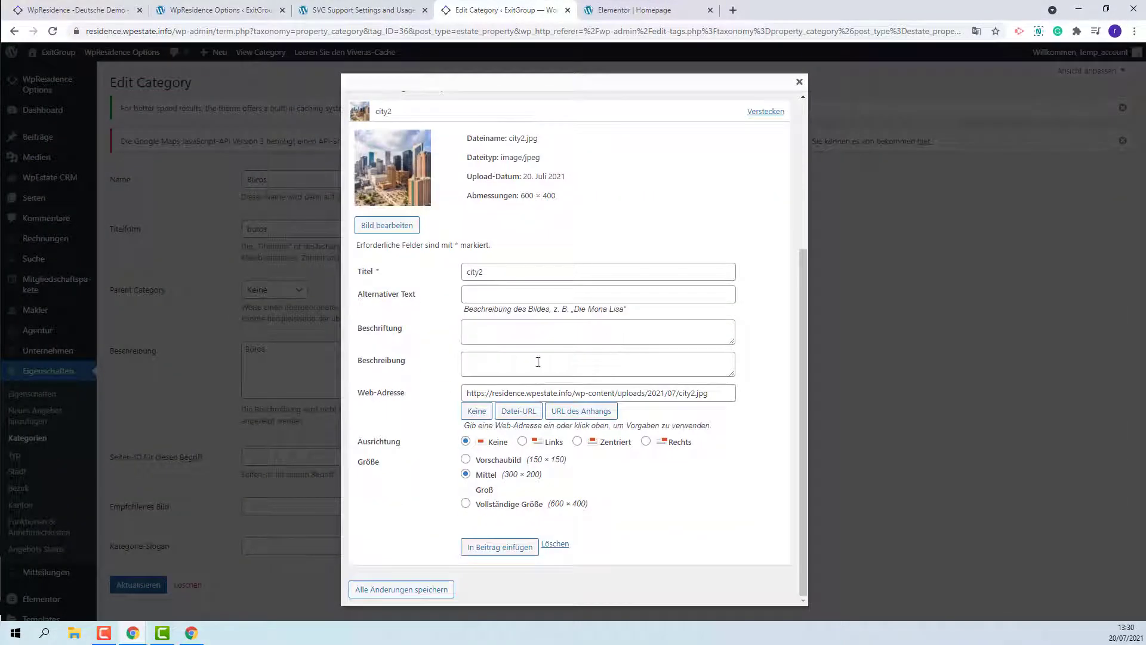
left_click(495, 548)
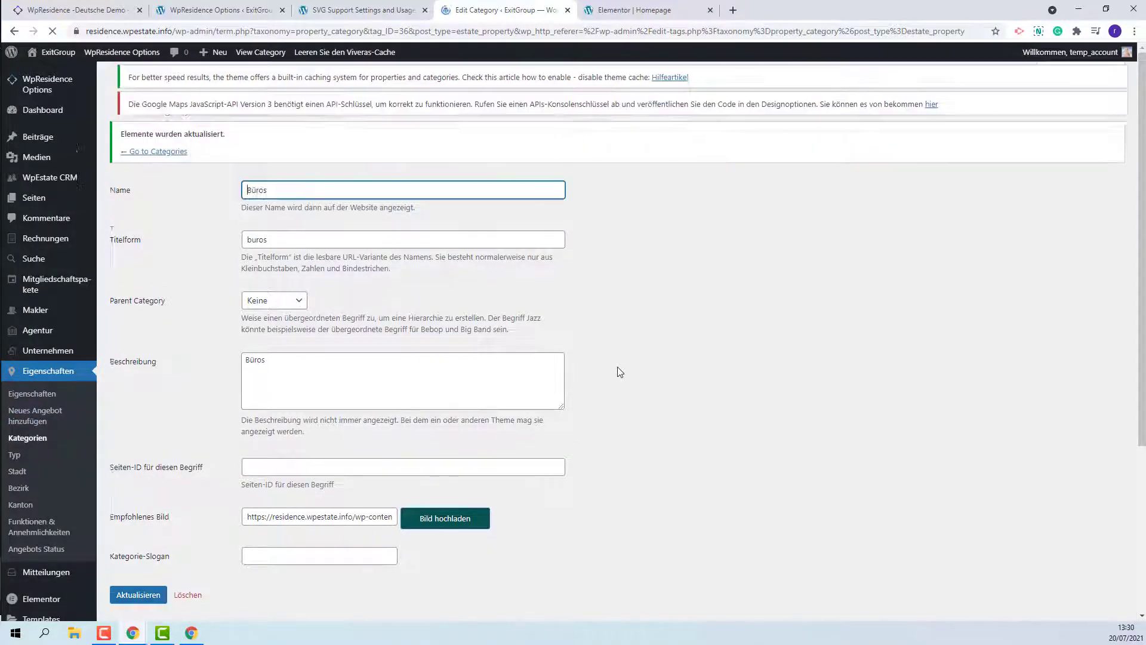
Return to the category list, upload city4 as the featured image of the Häuser category, and update it
left_click(180, 192)
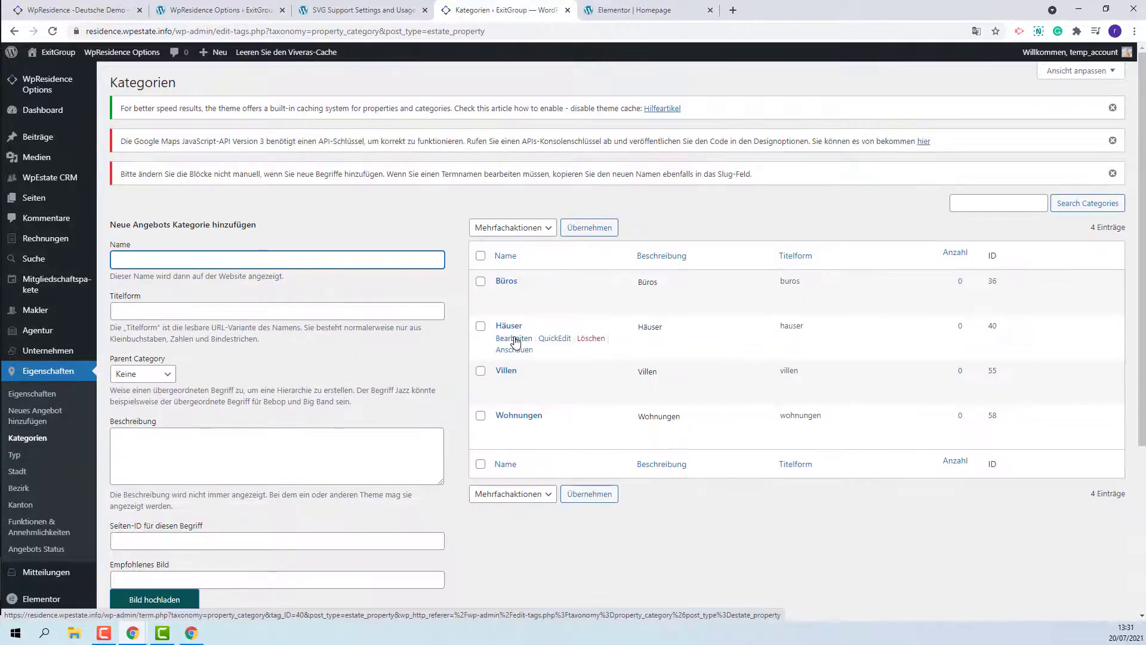
left_click(515, 339)
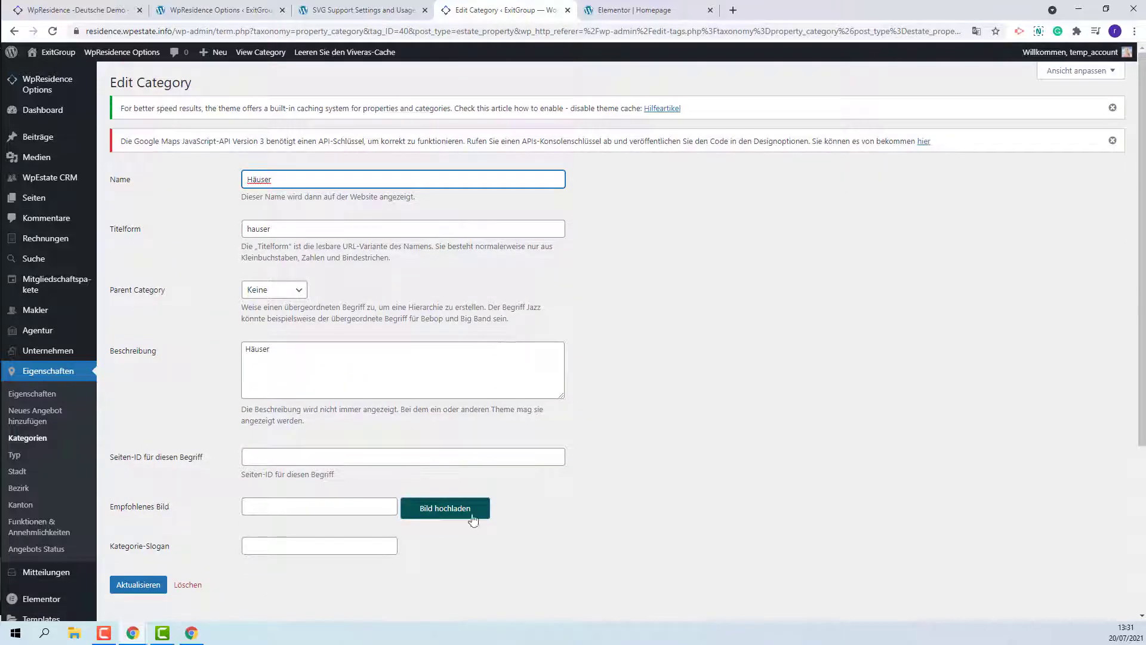
left_click(473, 517)
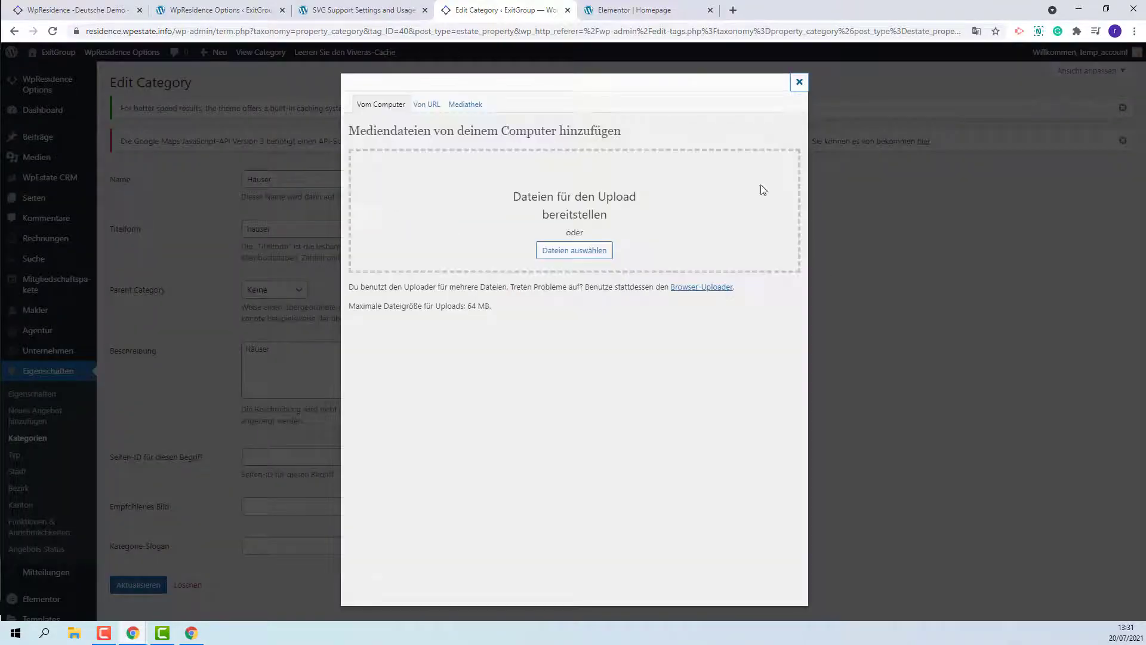
left_click(579, 256)
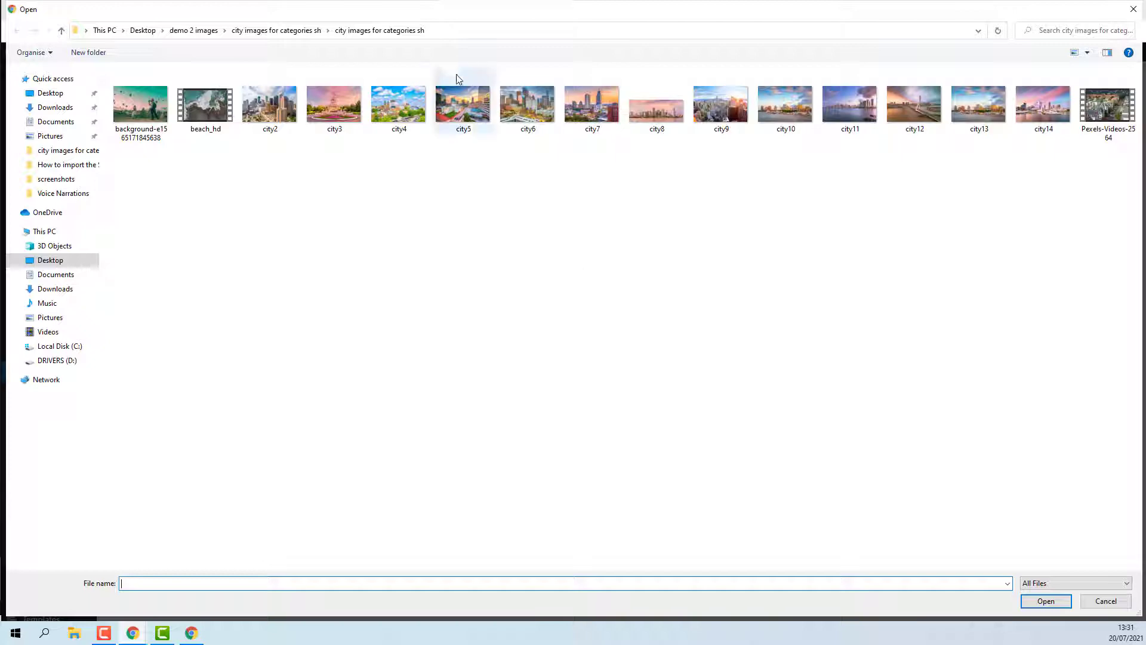
left_click(399, 103)
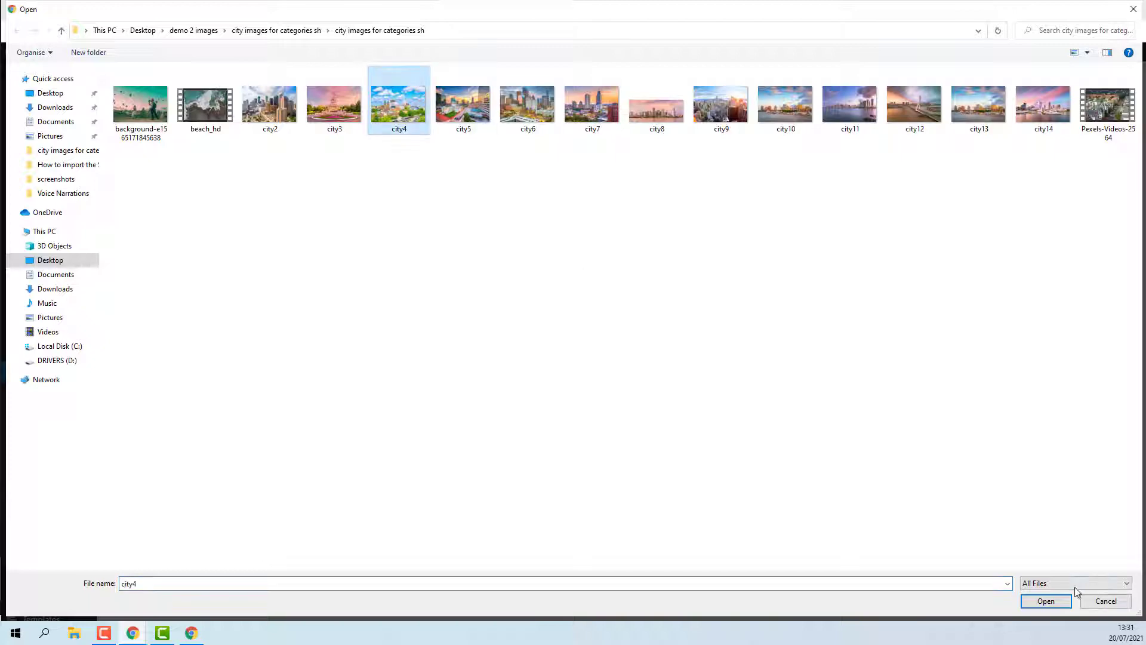
left_click(1046, 601)
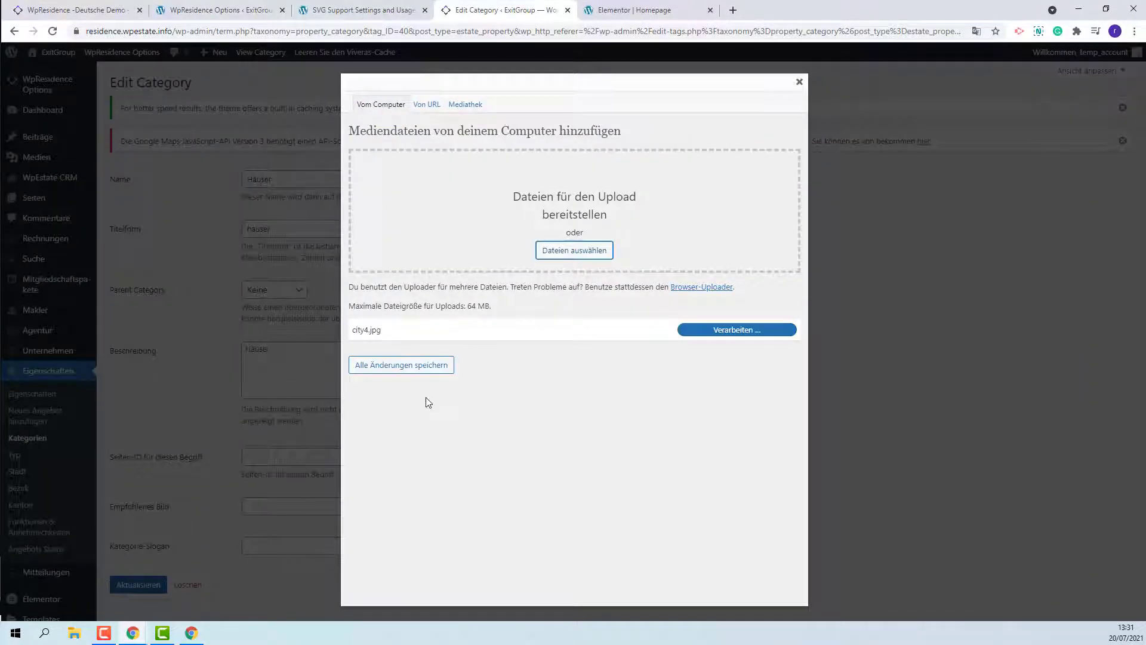
scroll(528, 376, "down", 3)
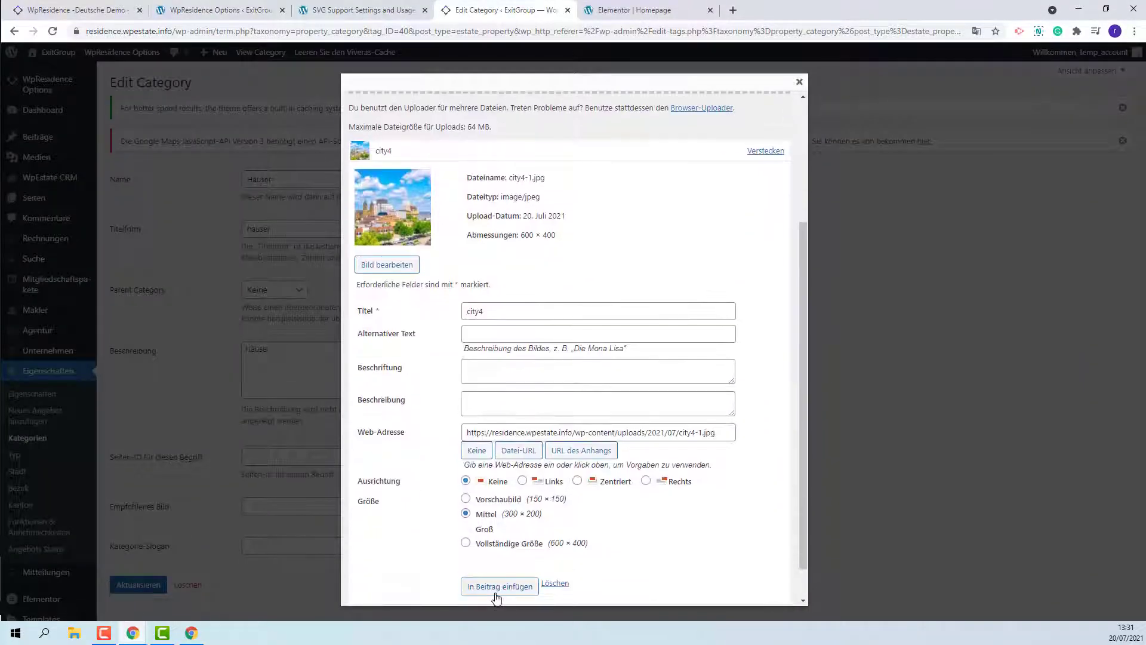
left_click(496, 594)
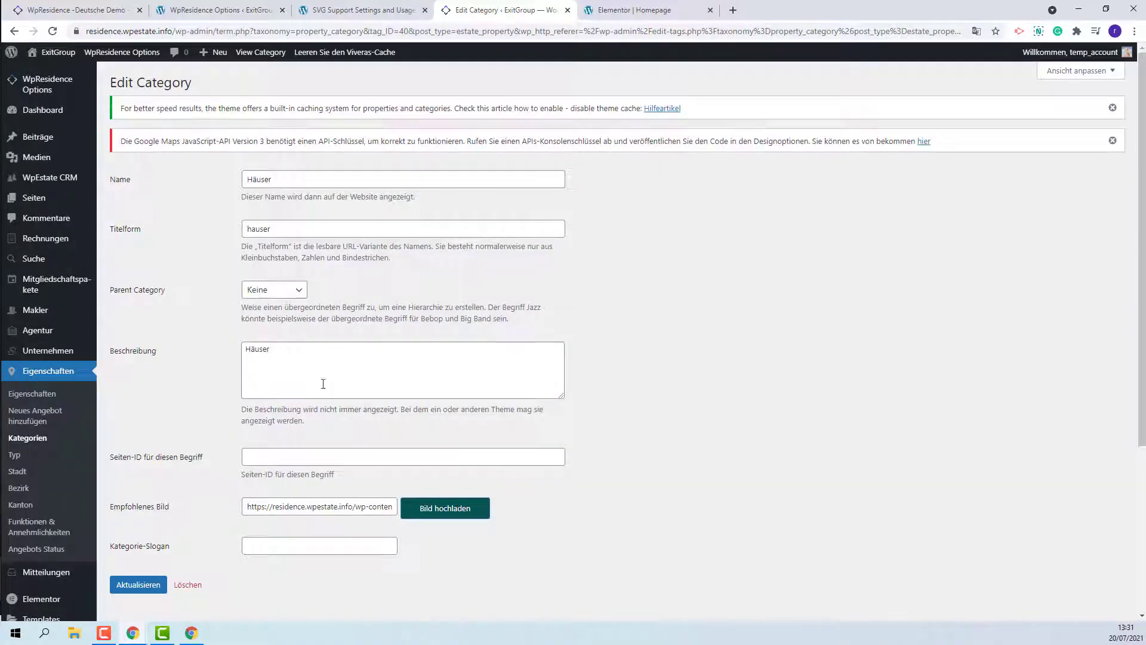
left_click(138, 586)
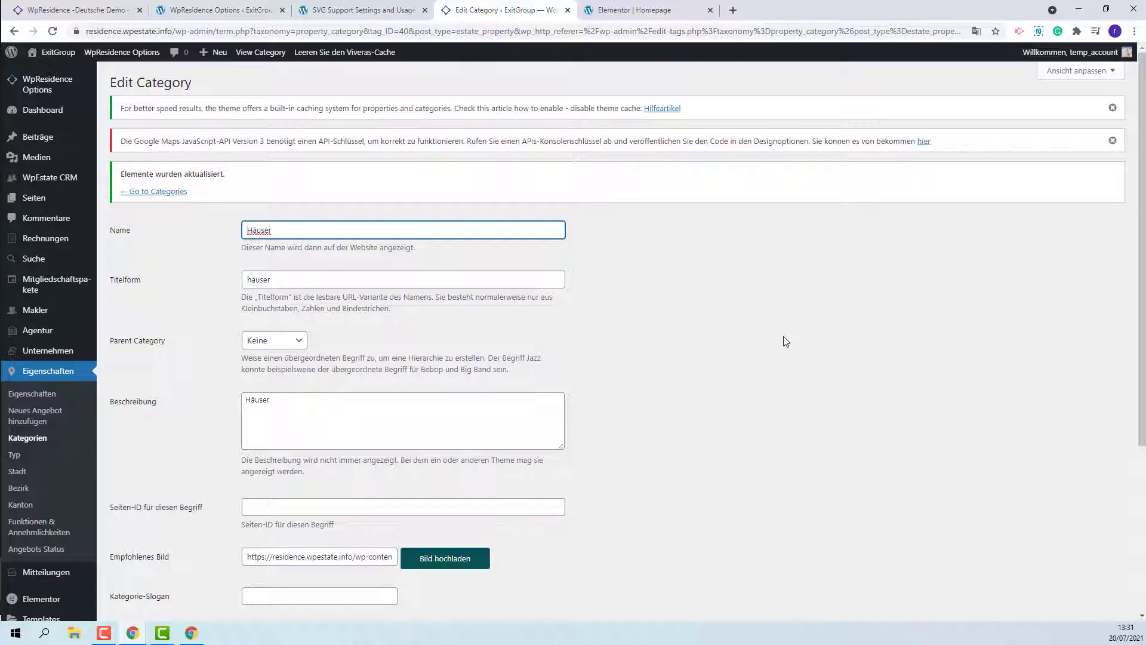
Open the live homepage in a separate tab and review the portfolio tiles, property listings, featured properties and latest articles
middle_click(33, 52)
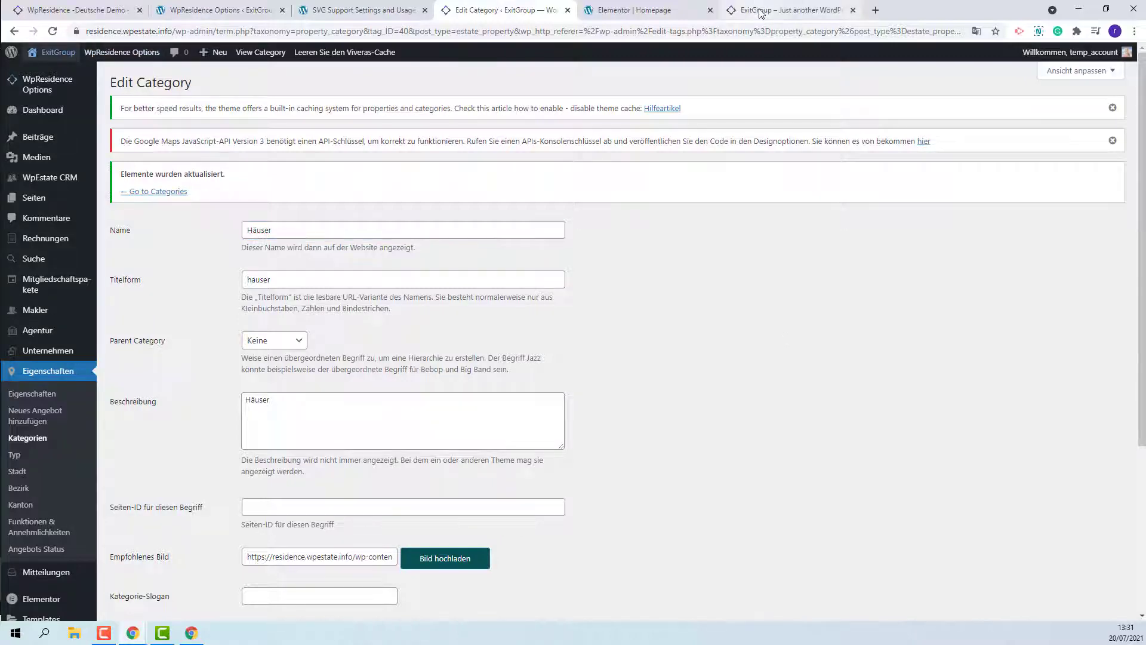
left_click(760, 13)
scroll(929, 263, "down", 10)
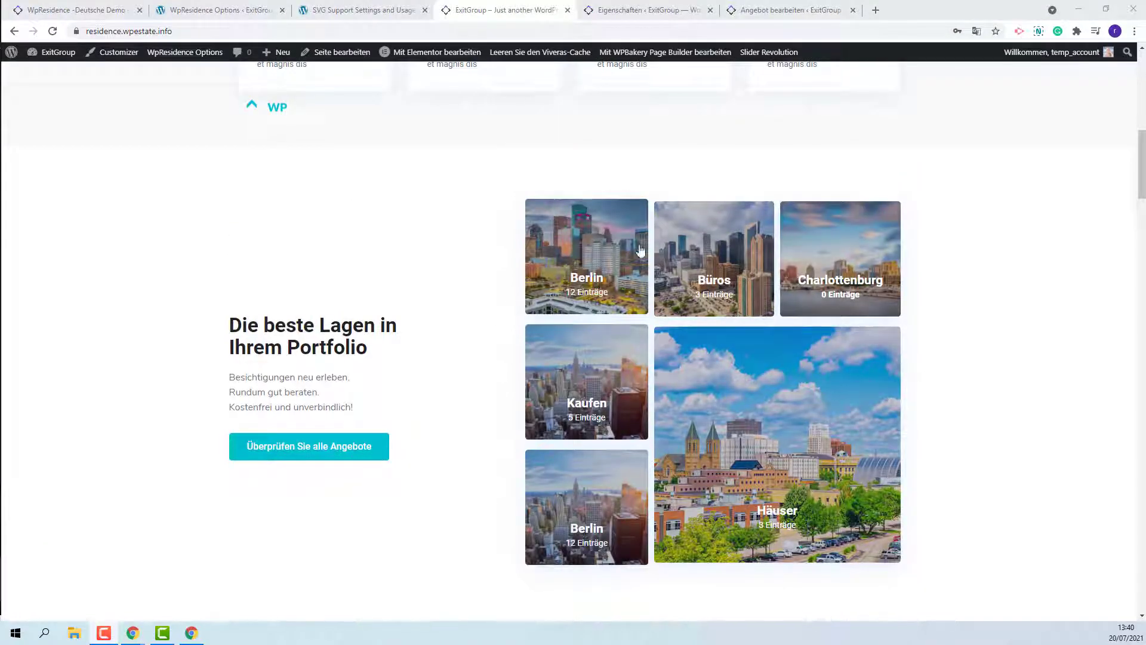
scroll(662, 293, "down", 8)
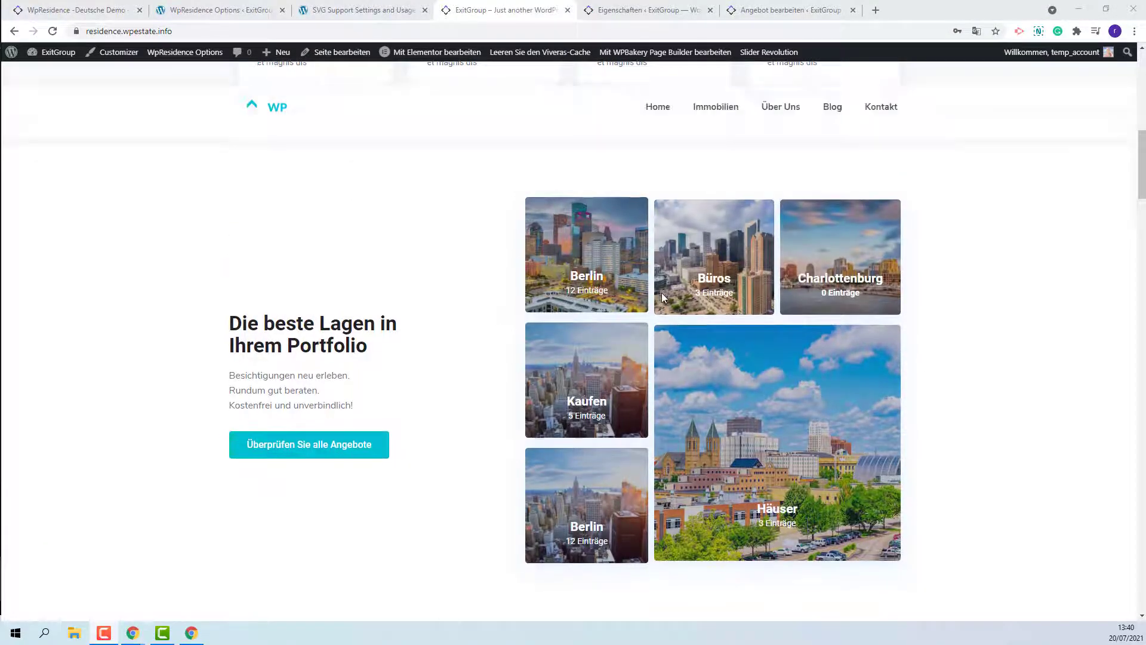
scroll(662, 293, "down", 5)
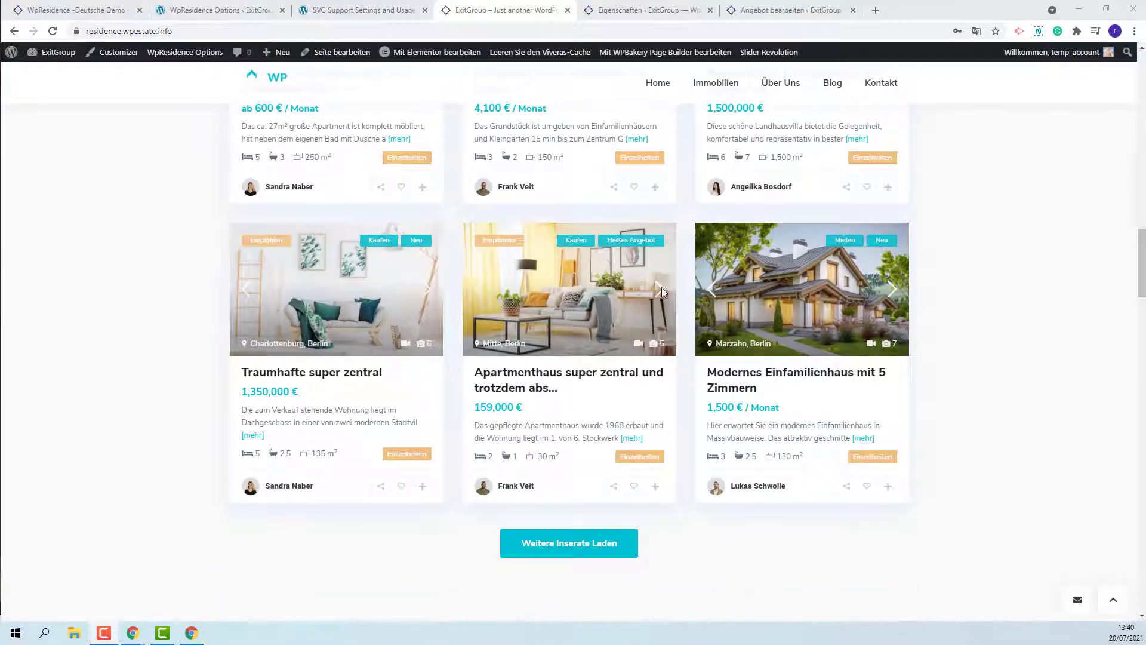
scroll(661, 287, "down", 6)
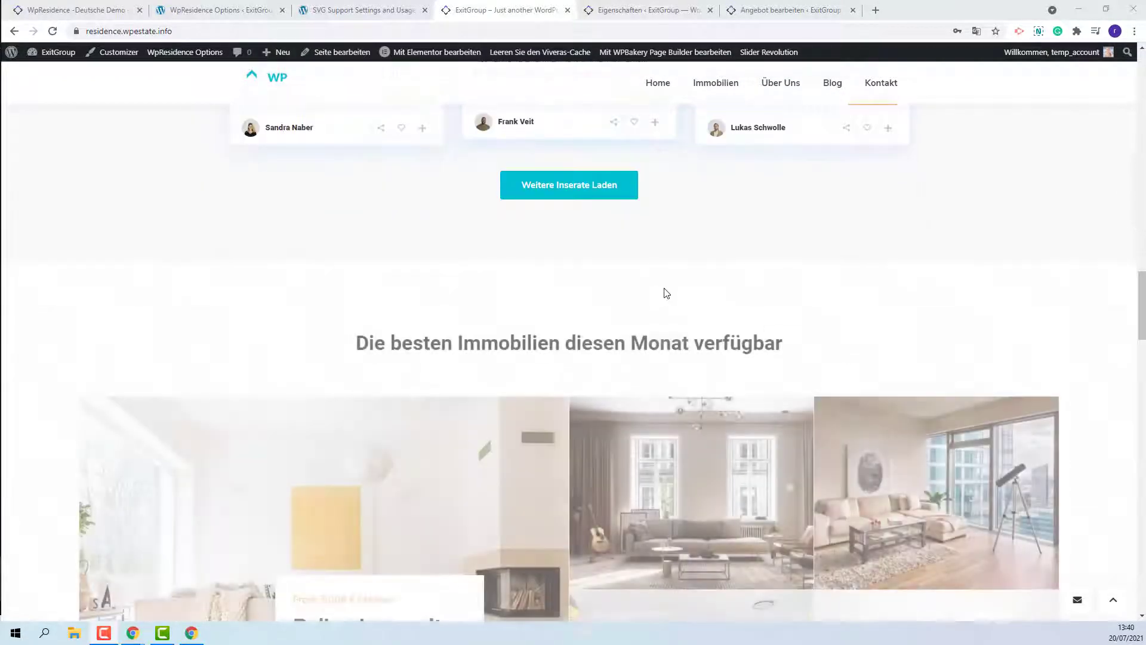
scroll(662, 288, "down", 5)
scroll(664, 288, "down", 5)
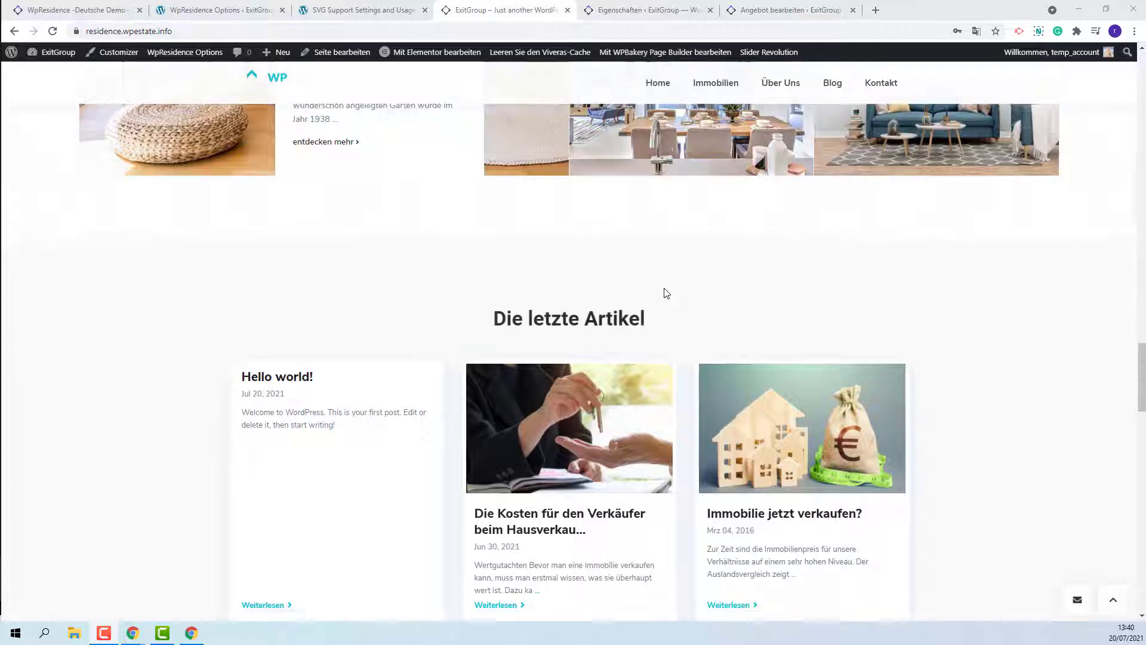
scroll(665, 288, "down", 6)
scroll(666, 292, "down", 7)
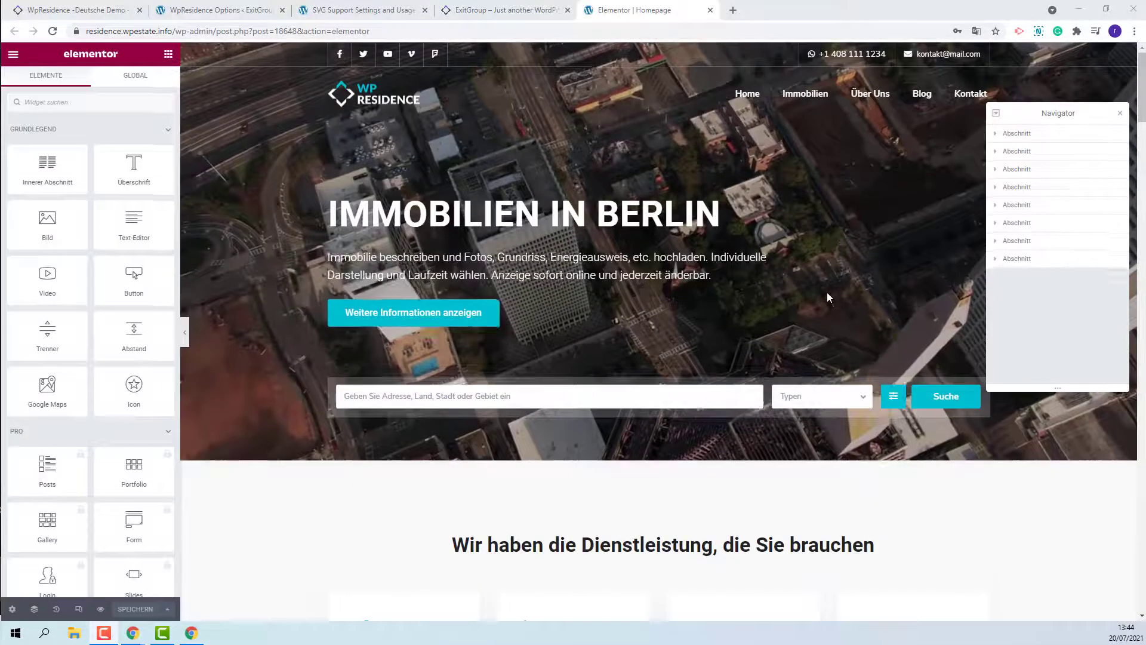
In the Elementor homepage editor, add the categories Büros and Häuser to the grid under "Angebote für alle Bedürfnisse und Budgets"
scroll(826, 292, "down", 10)
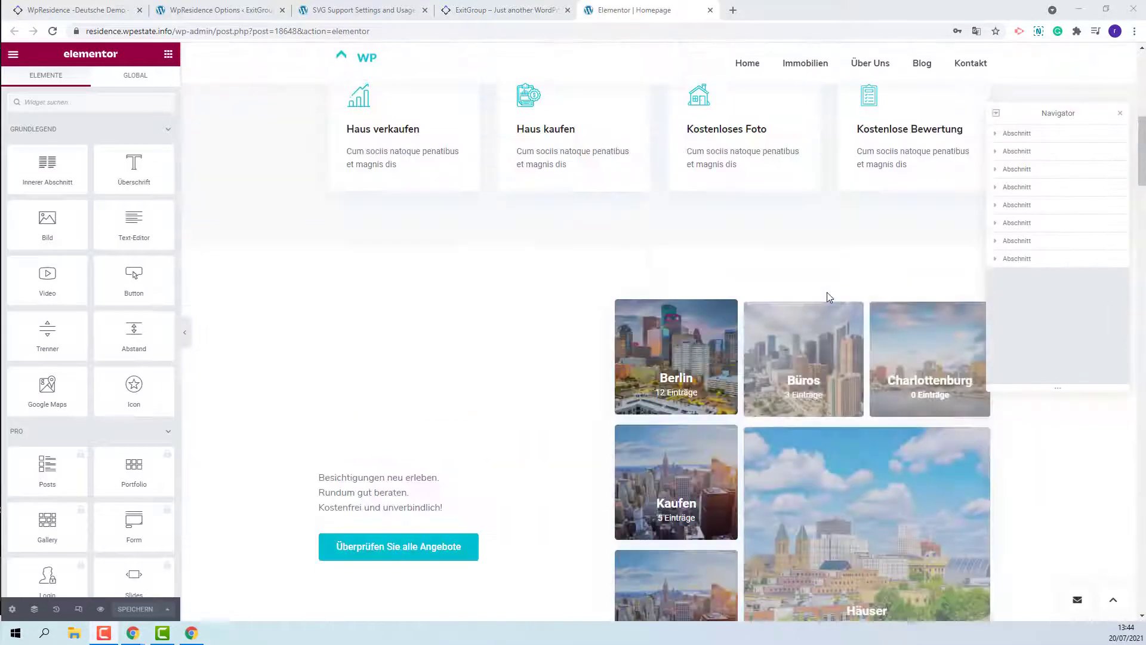
scroll(828, 296, "down", 10)
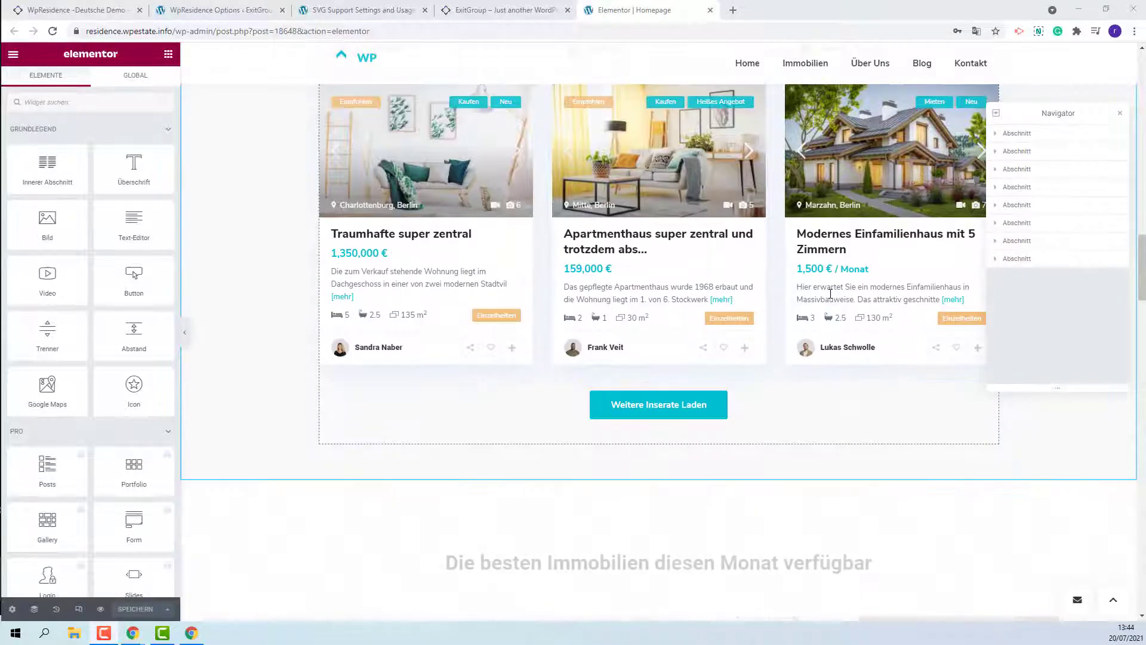
scroll(373, 258, "down", 10)
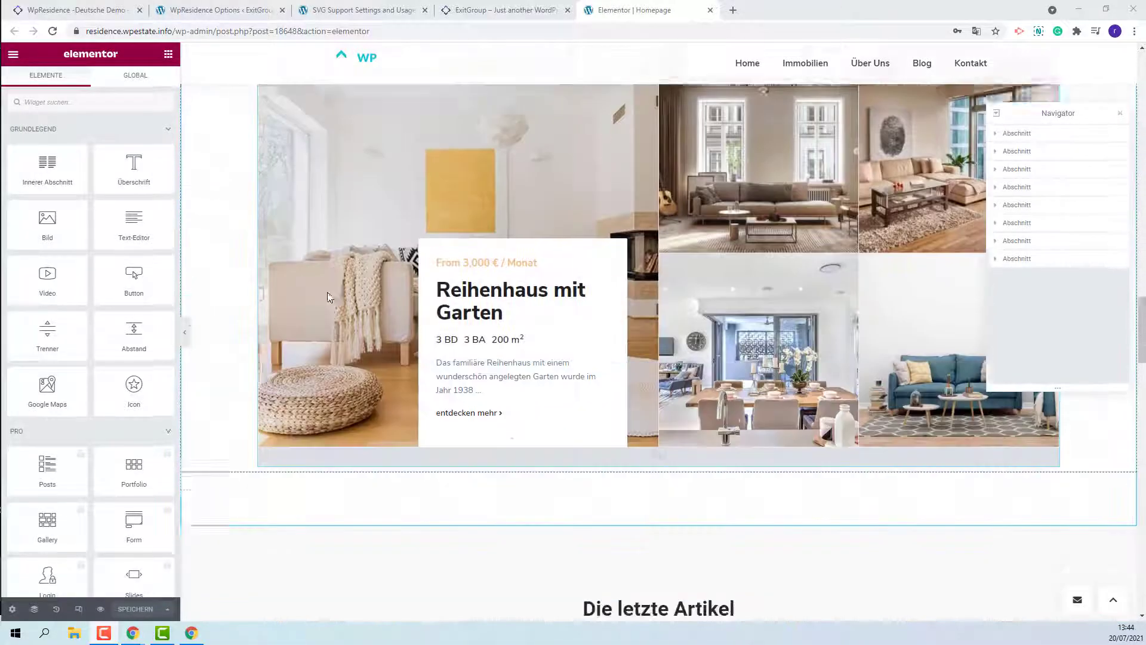
scroll(329, 297, "down", 3)
scroll(327, 296, "down", 4)
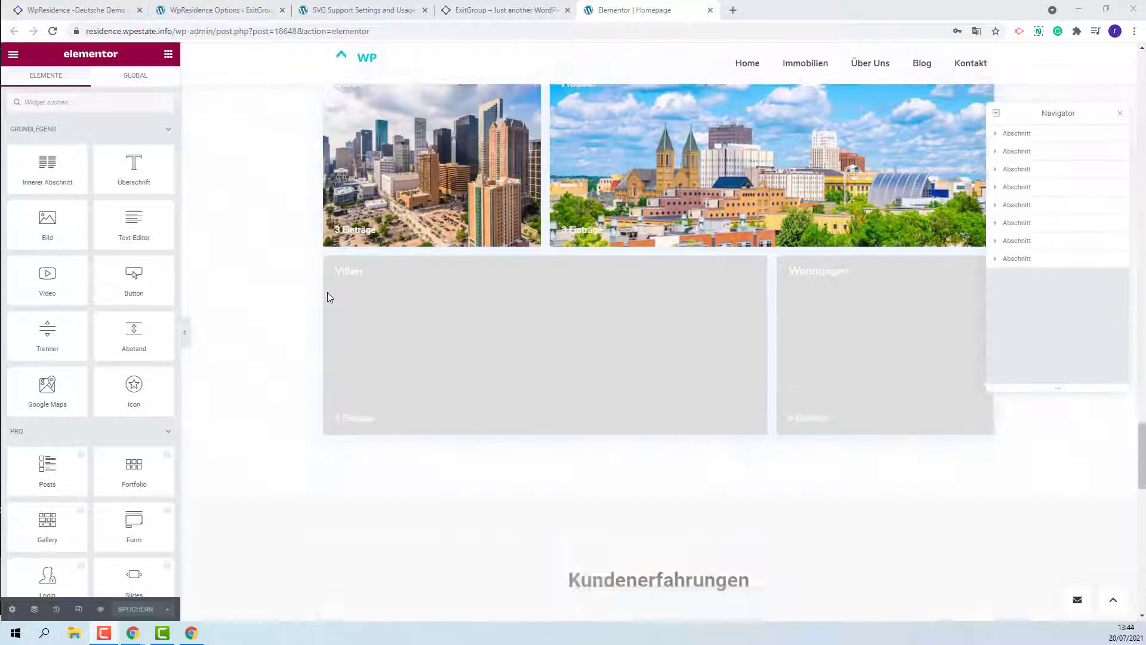
scroll(358, 296, "up", 4)
left_click(422, 293)
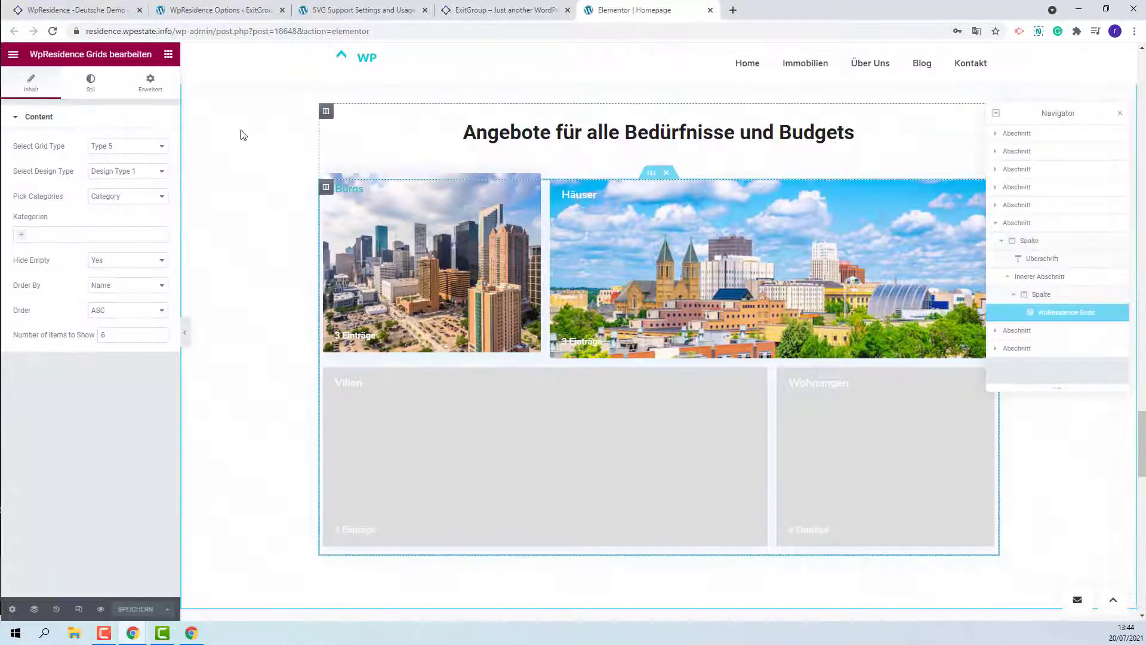
left_click(24, 239)
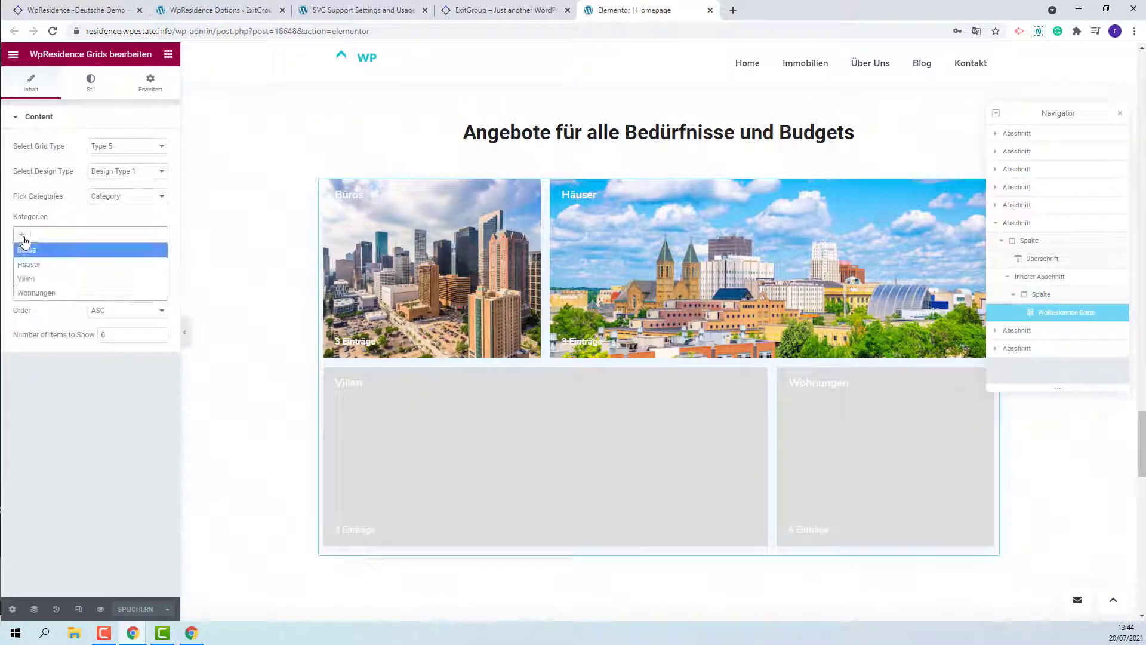
left_click(26, 250)
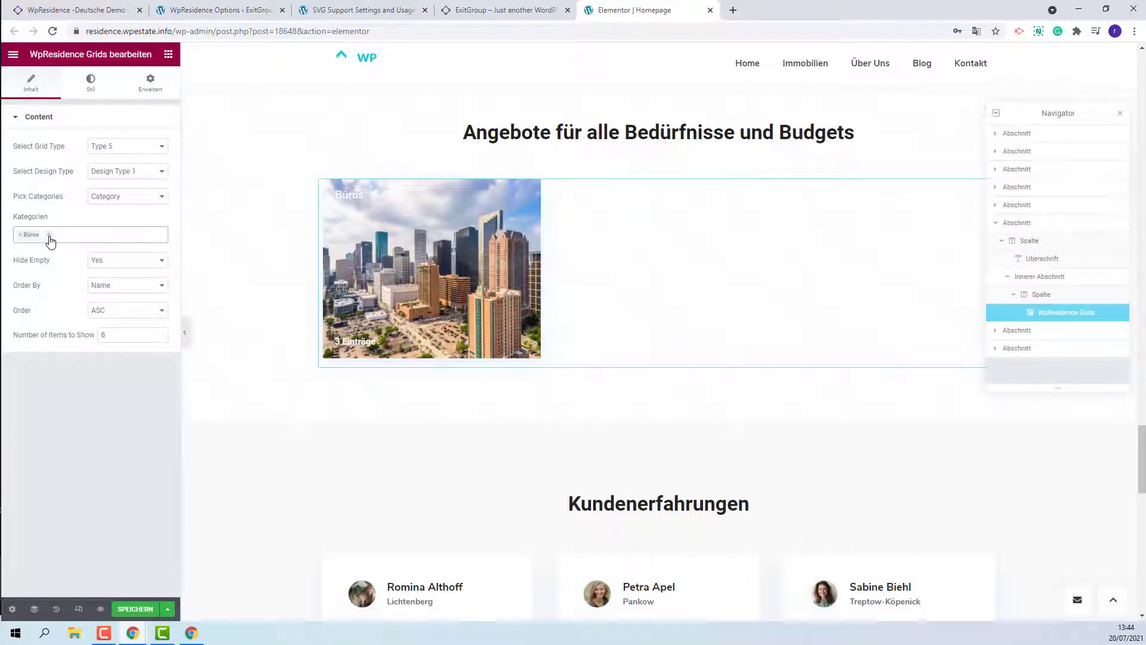
left_click(51, 239)
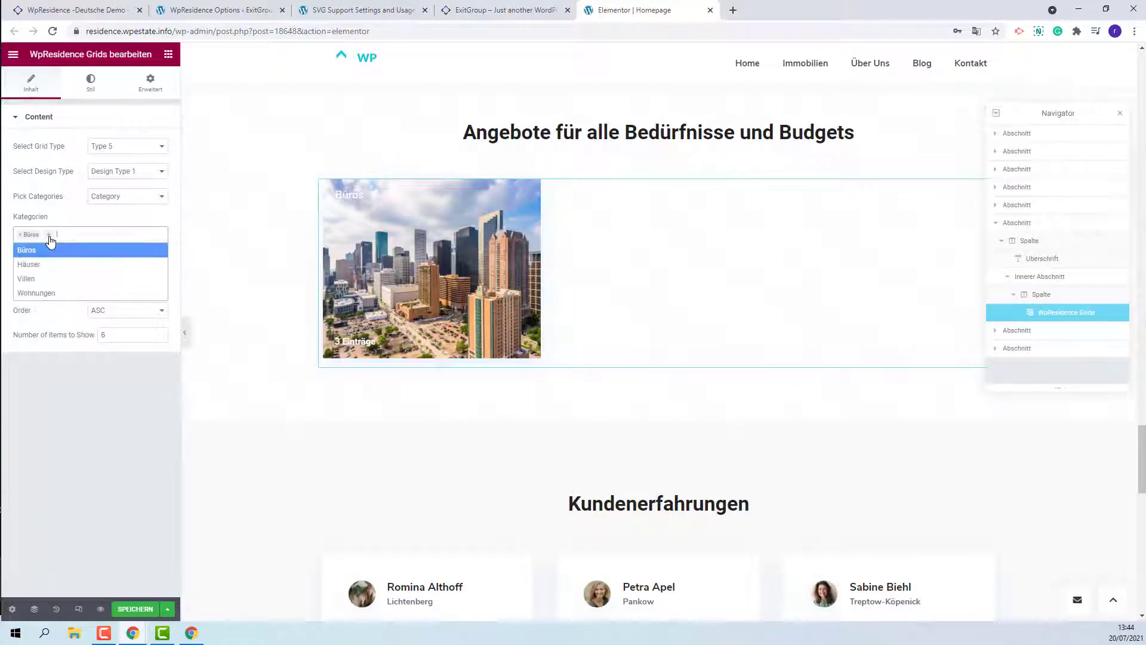
left_click(54, 269)
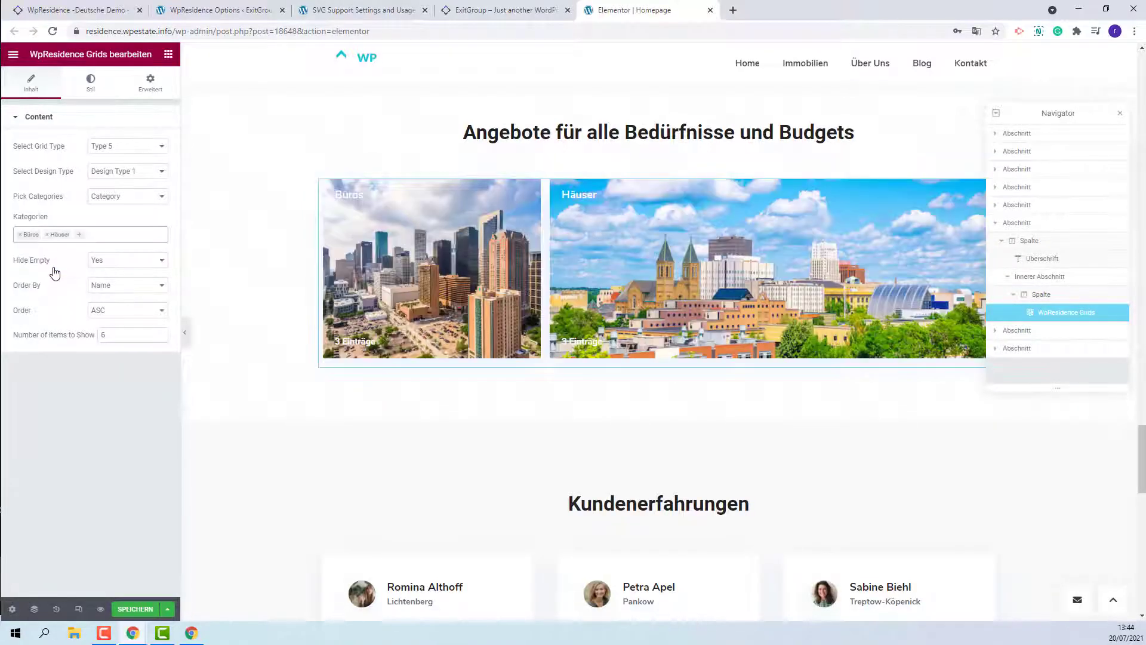
Add Wohnungen and Villen to the categories shown in the same WpResidence grid
left_click(78, 236)
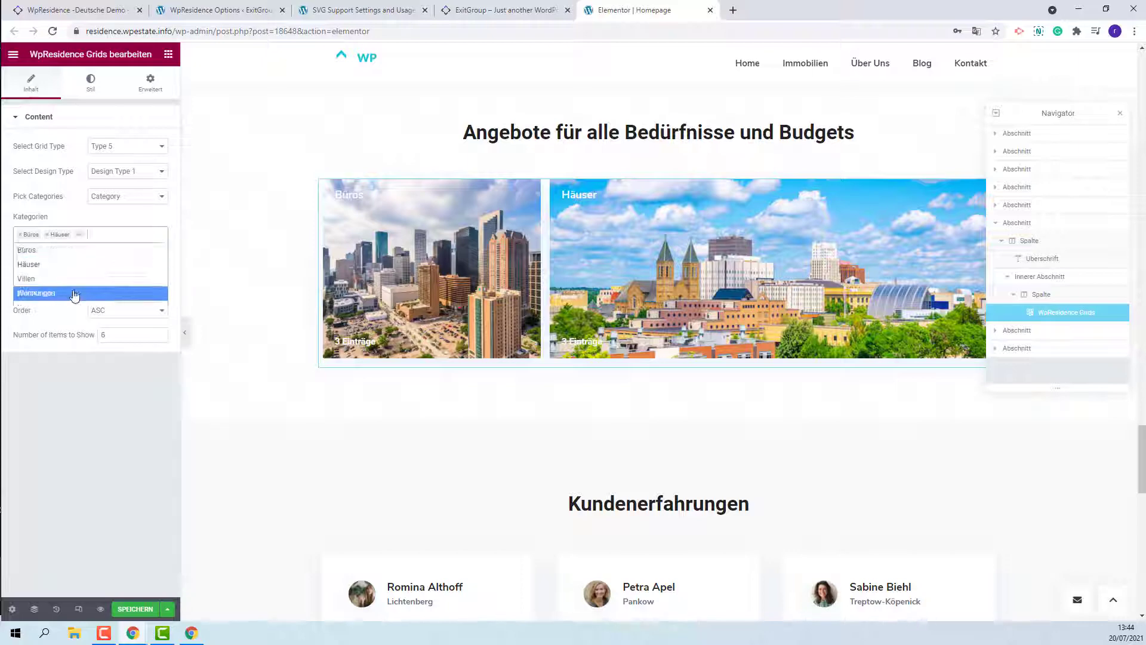
left_click(74, 292)
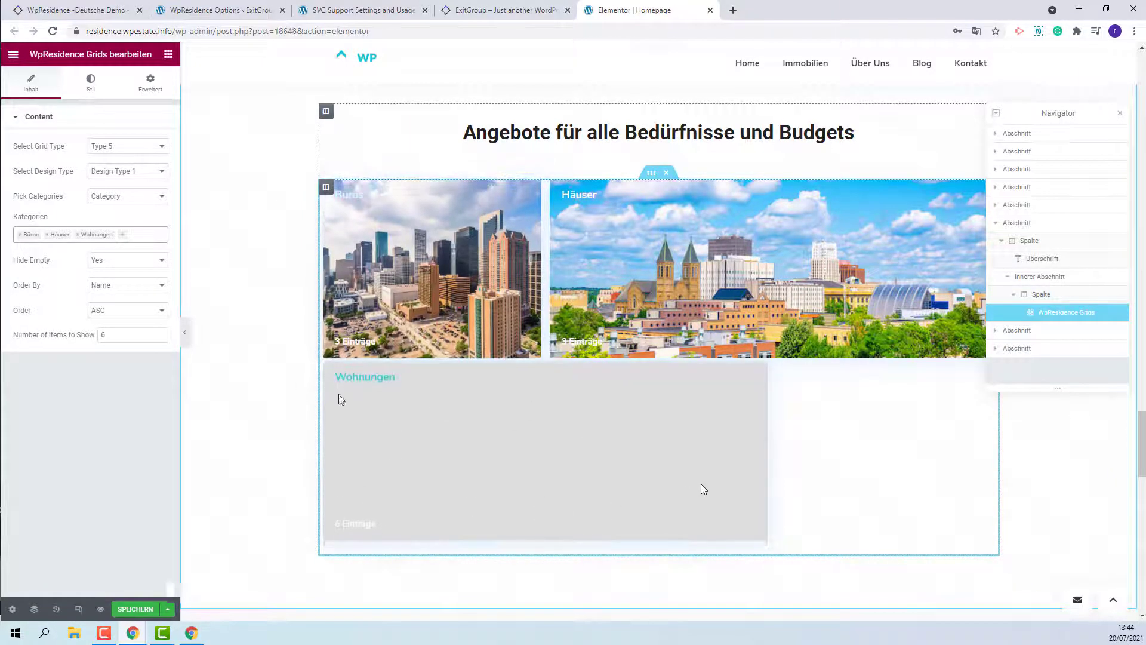
left_click(121, 235)
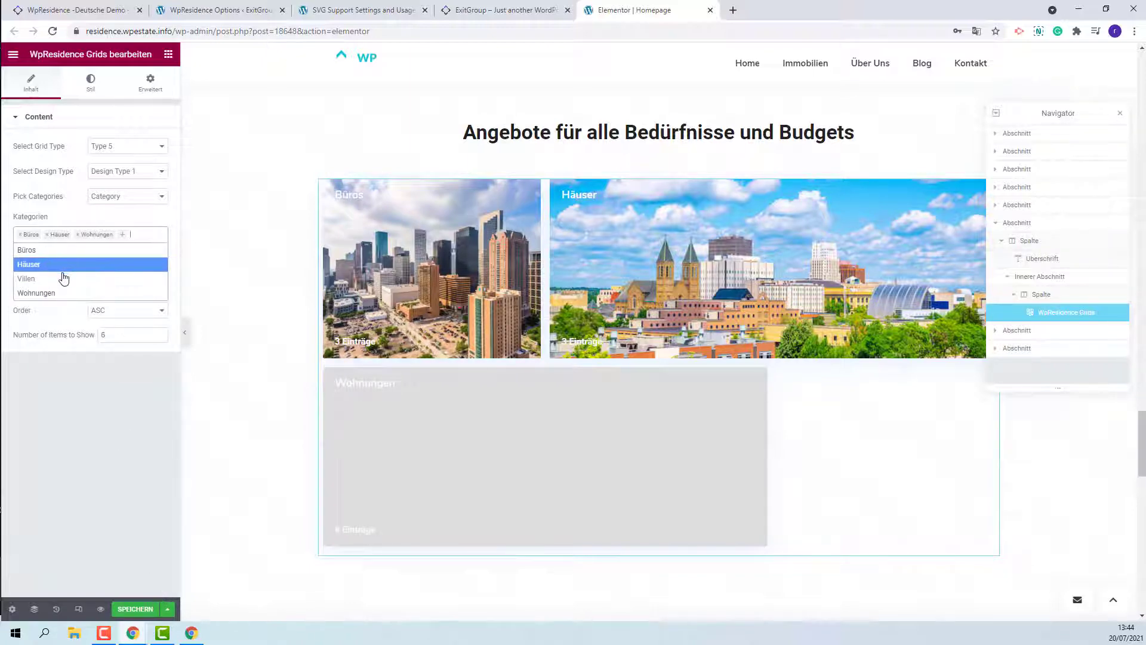
left_click(64, 278)
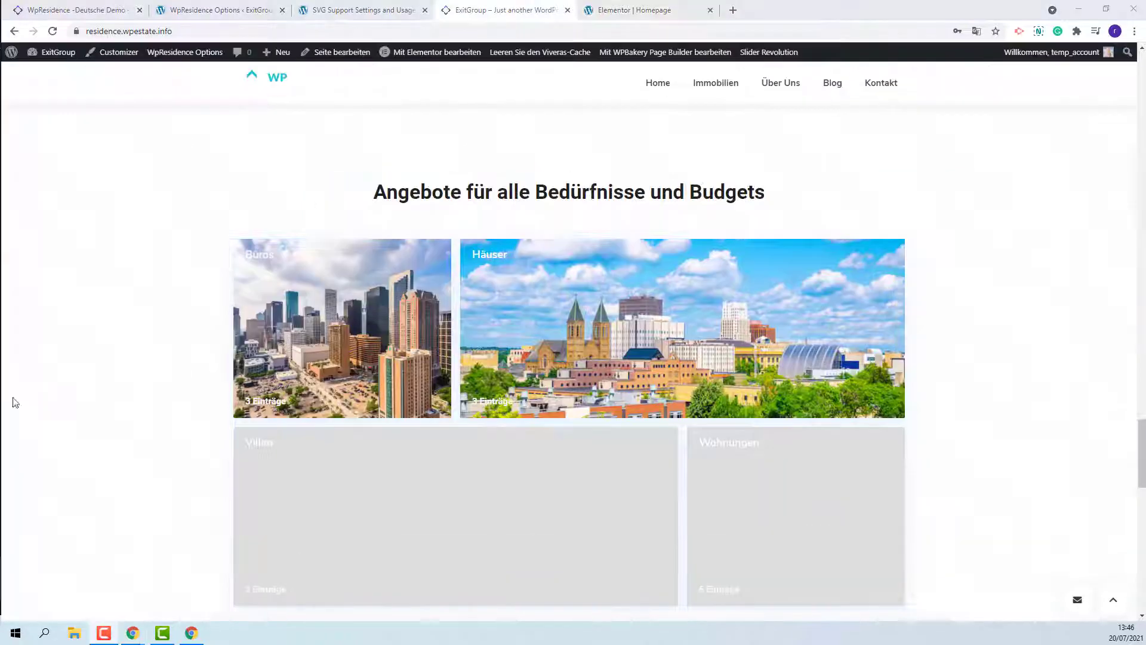
Check the rest of the live homepage down to the contact map and footer, and return to the WpResidence map settings
scroll(1029, 377, "down", 15)
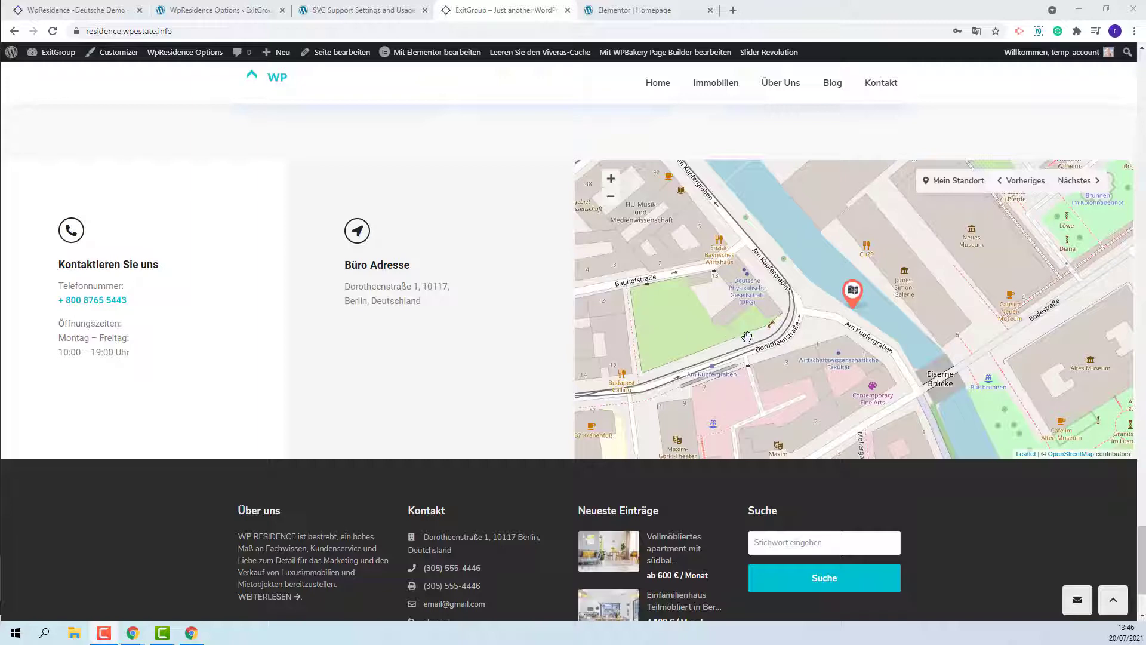
left_click(251, 9)
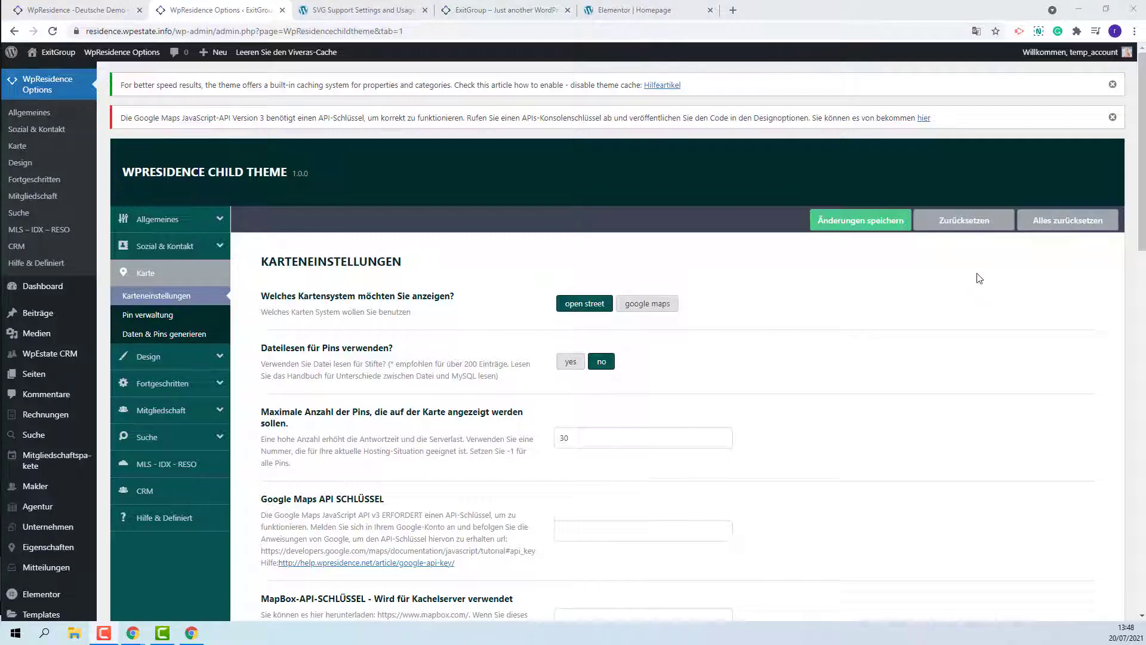
Open the WordPress permalink settings, choose the Beitragsname structure and save the changes
scroll(979, 279, "down", 4)
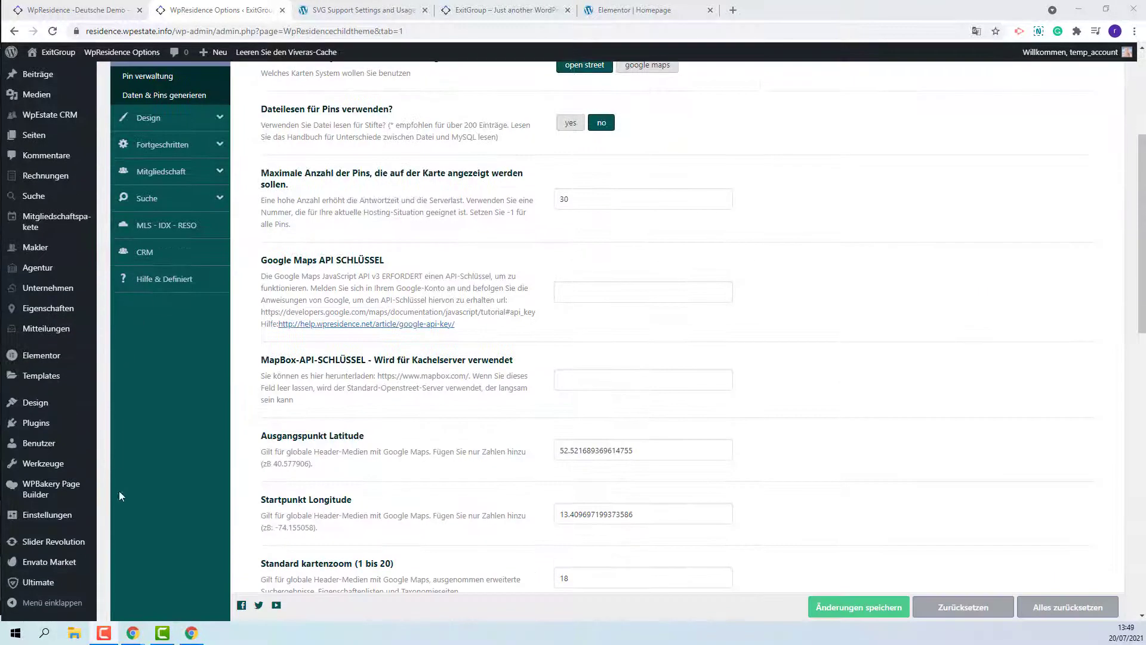
mouse_move(60, 516)
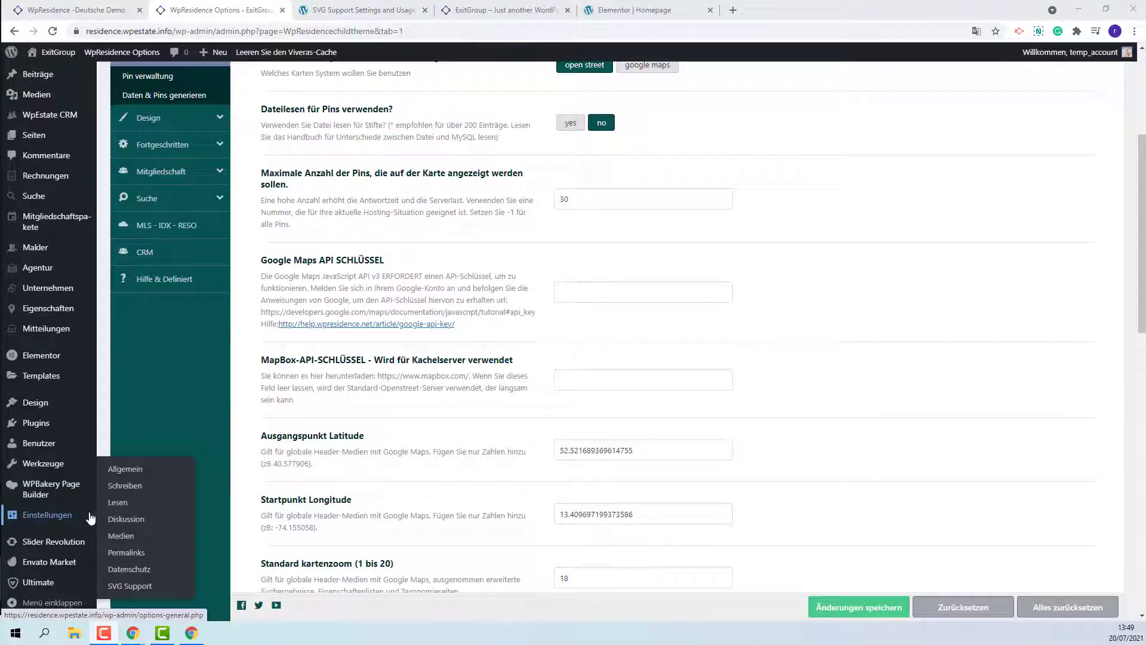
left_click(145, 553)
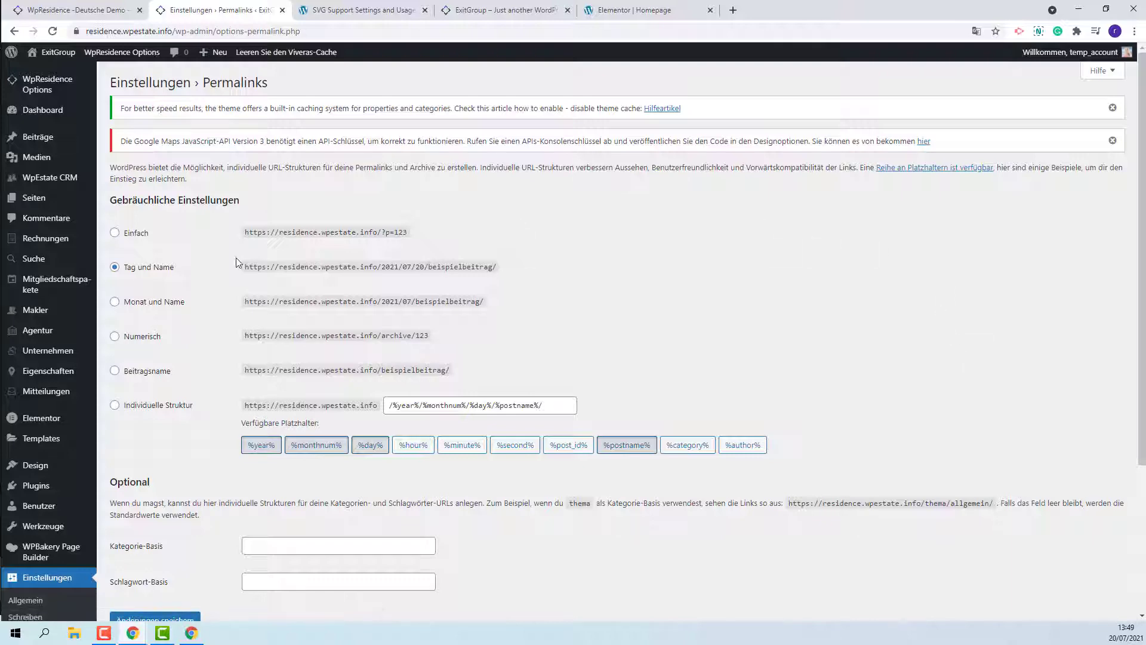
left_click(114, 373)
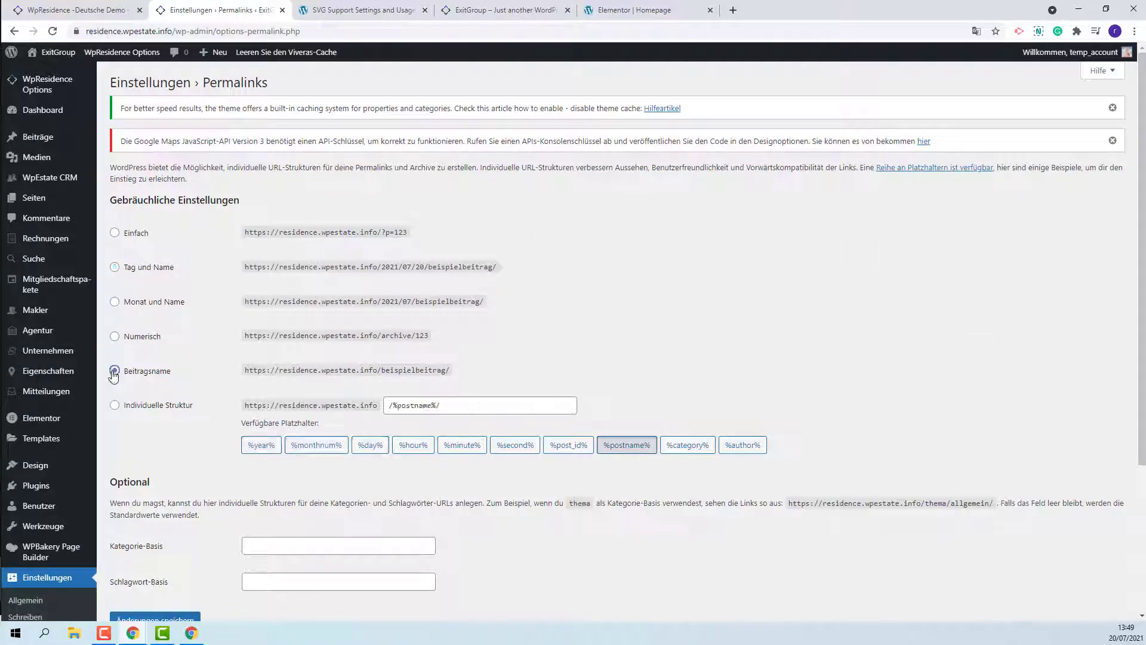
scroll(114, 378, "down", 3)
left_click(155, 428)
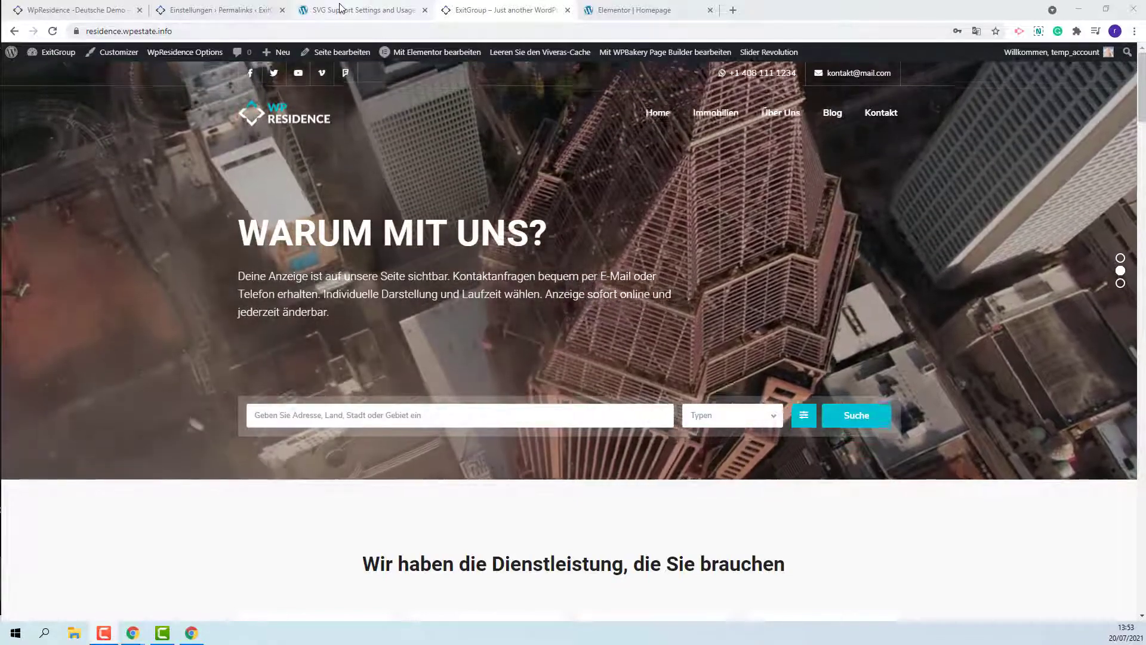
Return to the WordPress admin and open the "main" module in the Slider Revolution editor
left_click(250, 9)
scroll(260, 231, "down", 4)
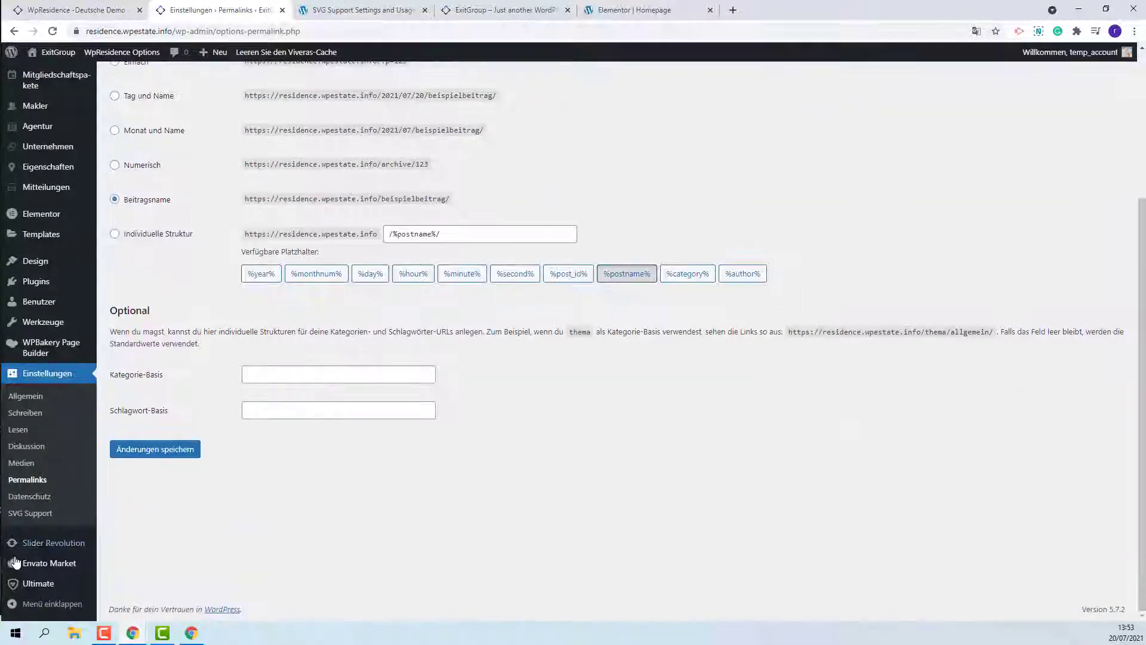
left_click(54, 543)
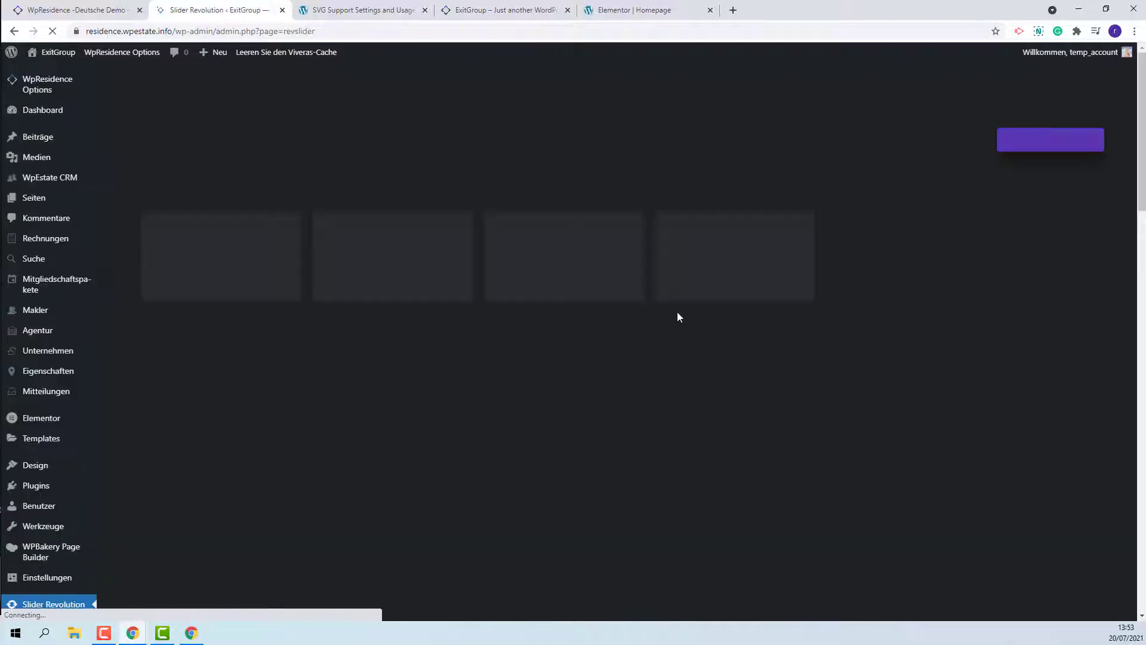
scroll(680, 311, "down", 4)
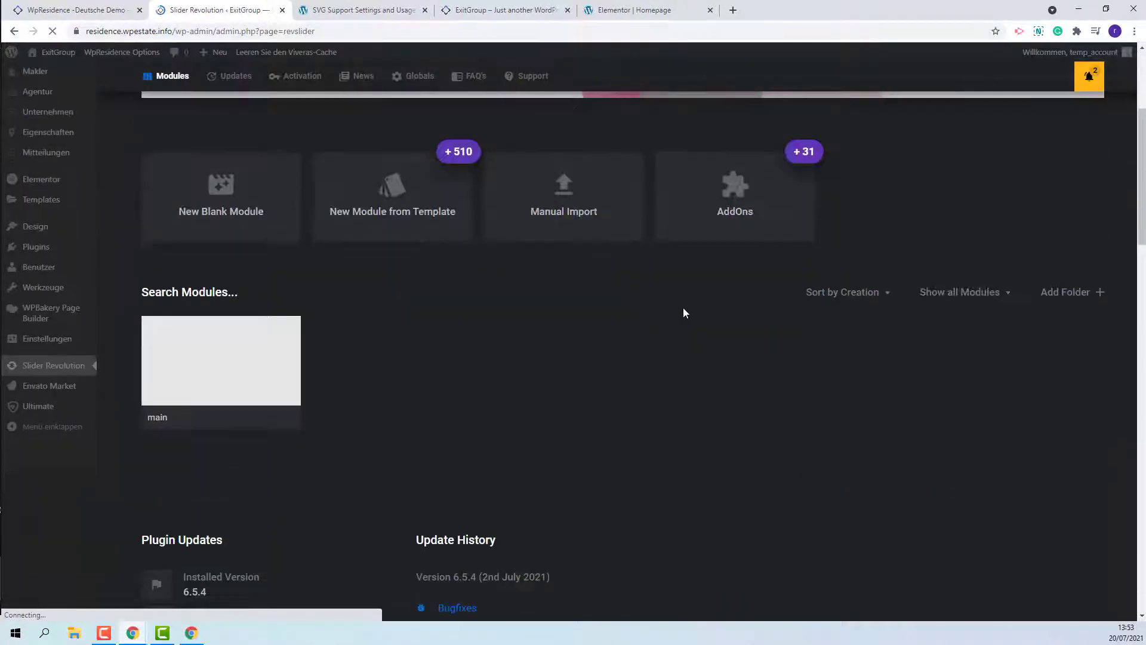
mouse_move(248, 330)
left_click(202, 362)
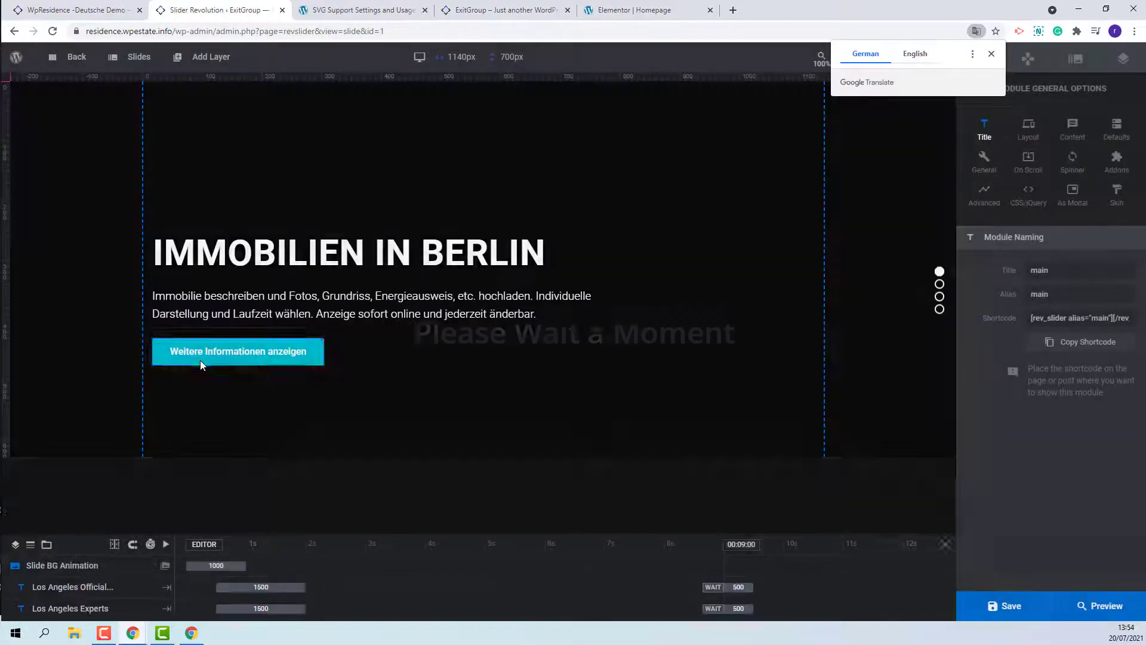
Inspect the headline, description and button layers of the first slide to see where their text is edited
left_click(219, 252)
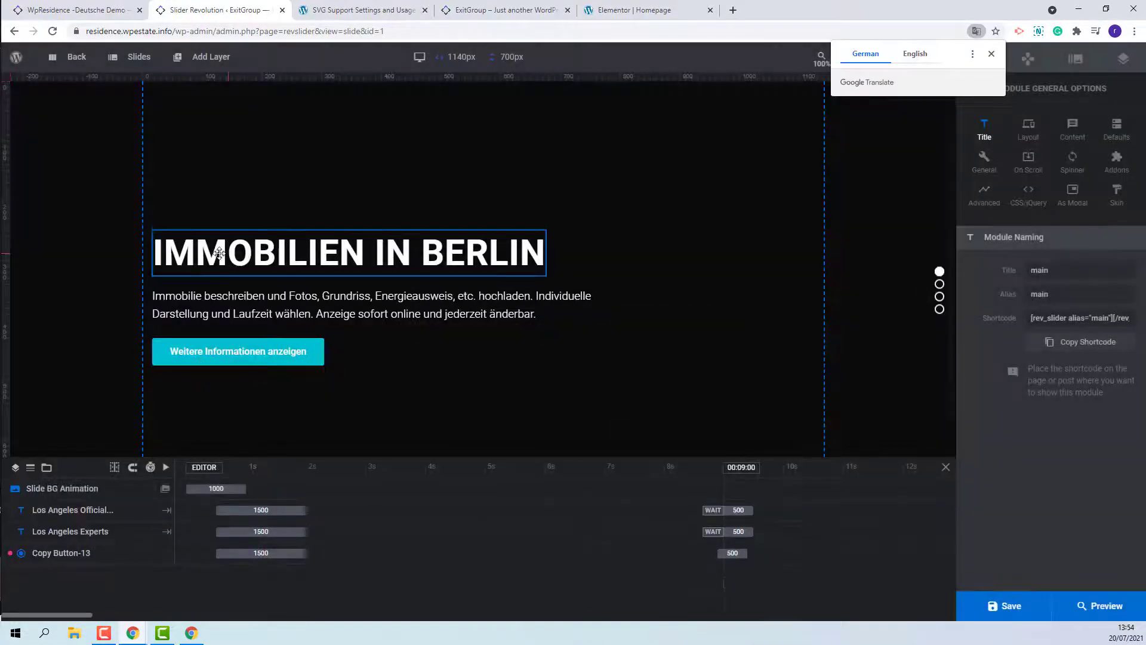
left_click(246, 313)
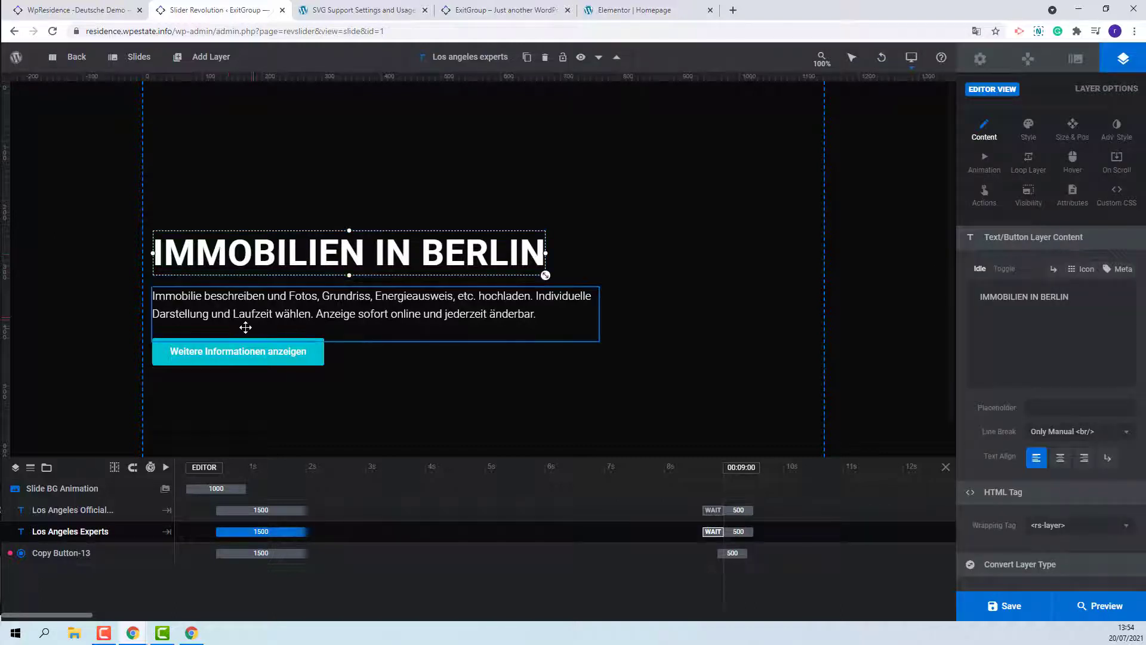
left_click(238, 356)
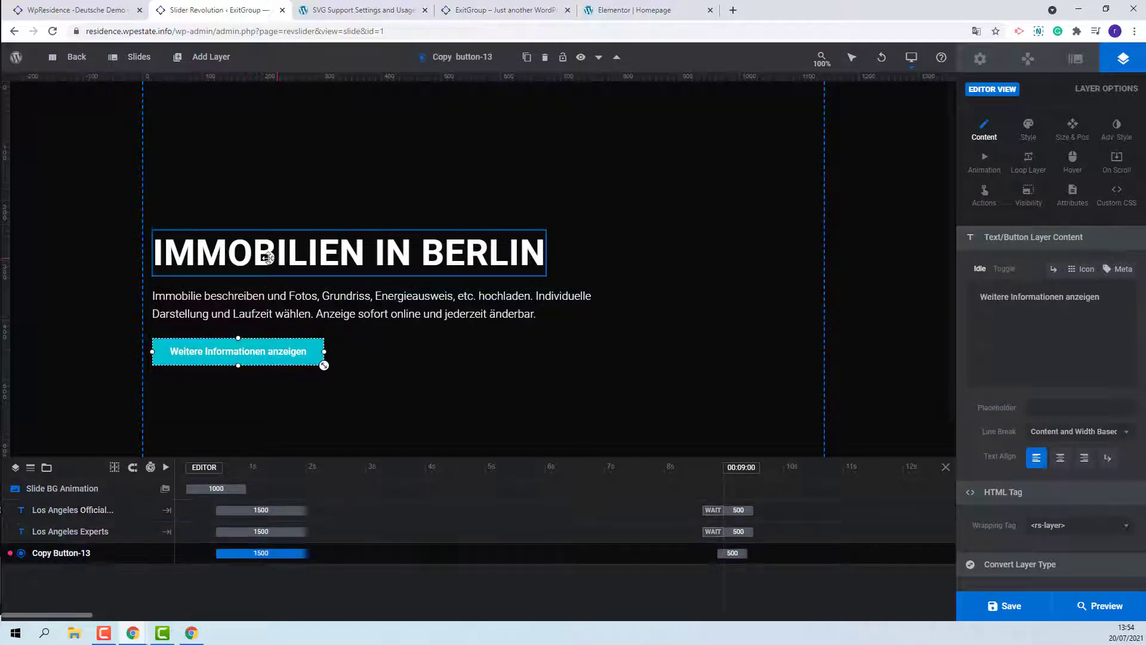
left_click(267, 257)
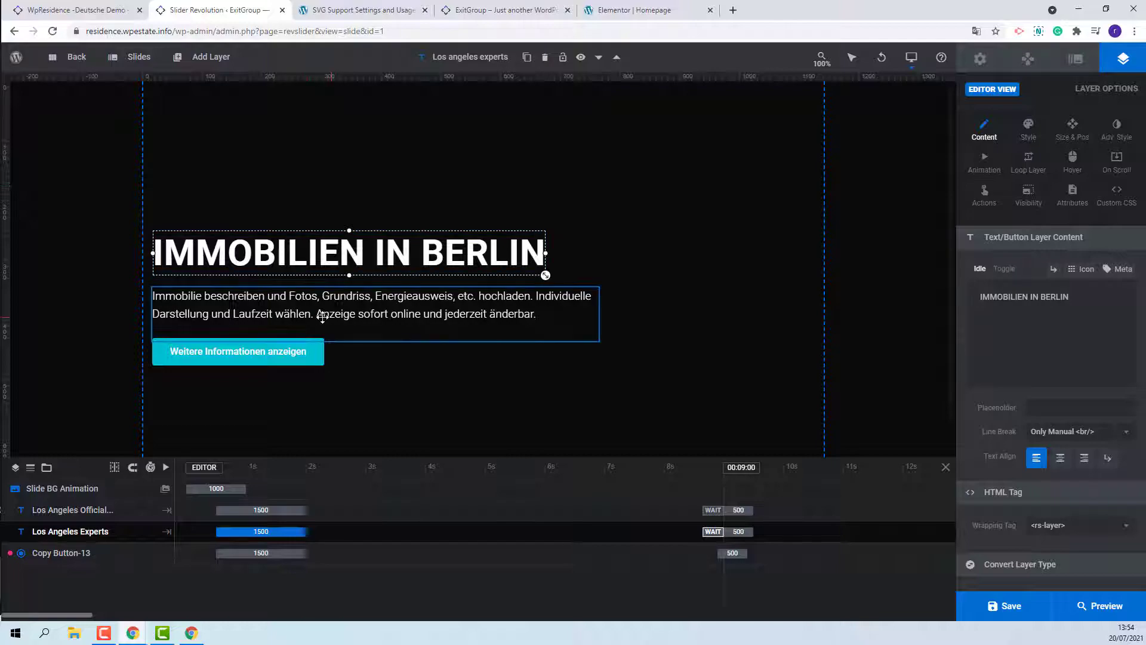
Open the Homepage page for editing from the live site and review its transparent header, advanced search and header type options
left_click(506, 10)
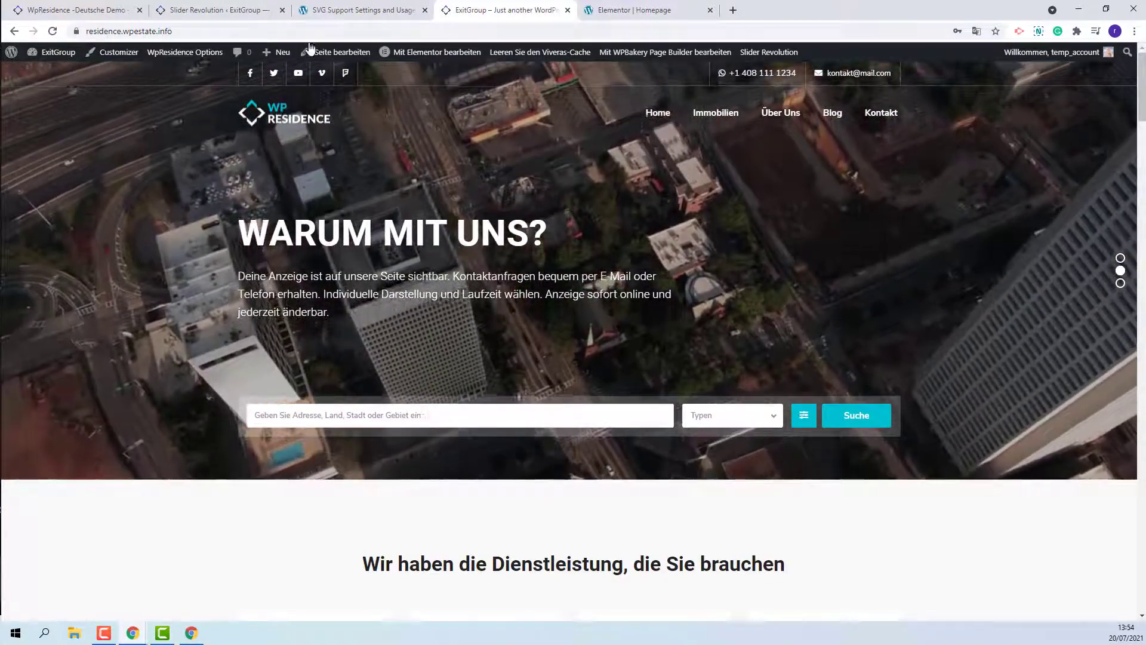
left_click(337, 56)
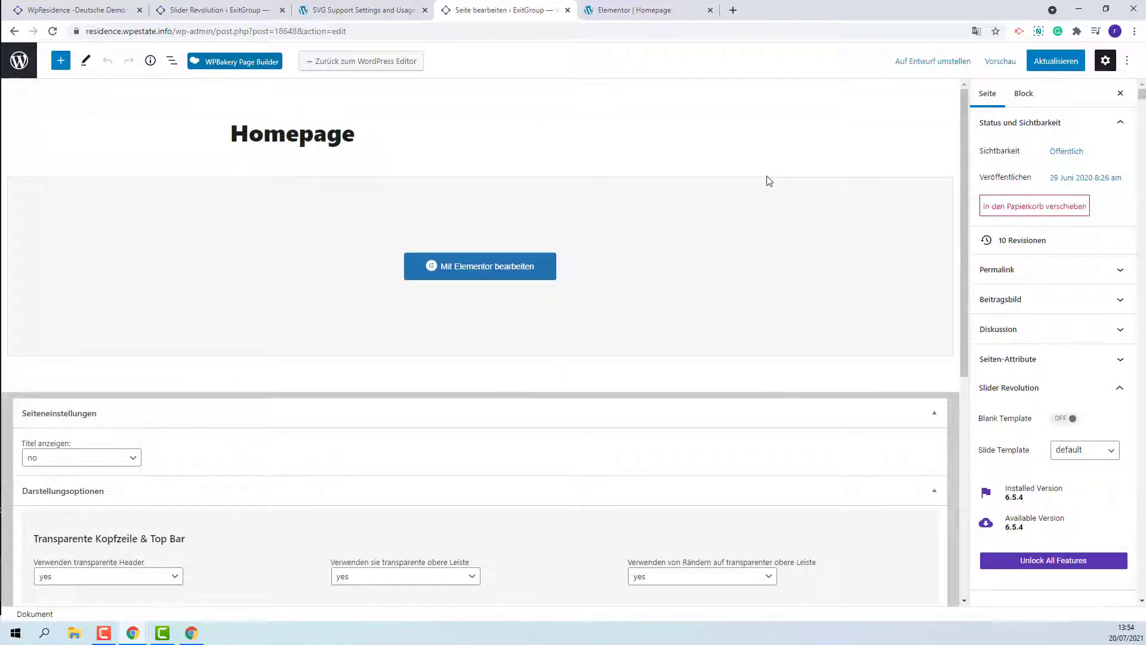
scroll(770, 181, "down", 1)
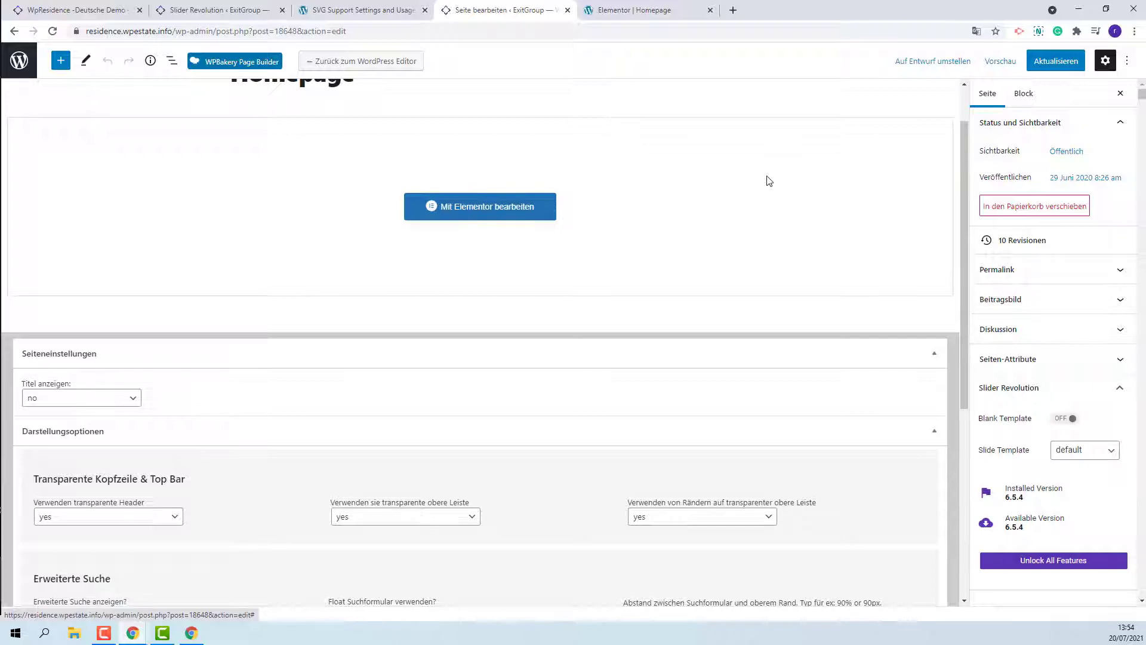
scroll(770, 180, "down", 3)
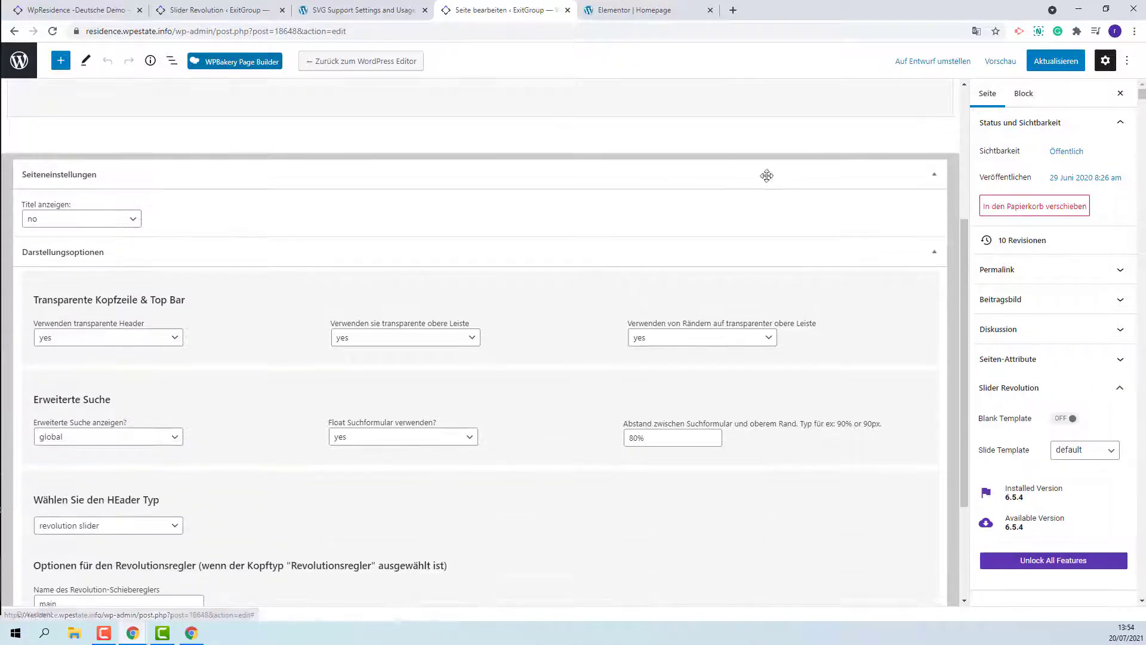
scroll(767, 175, "up", 4)
scroll(769, 181, "down", 6)
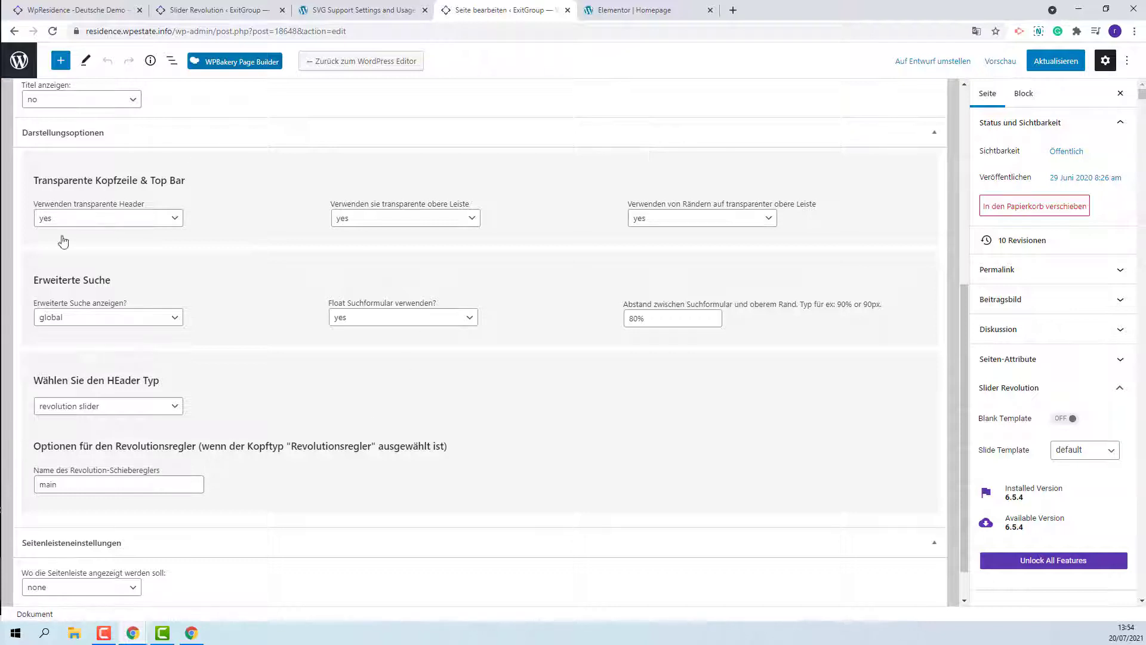
left_click(138, 408)
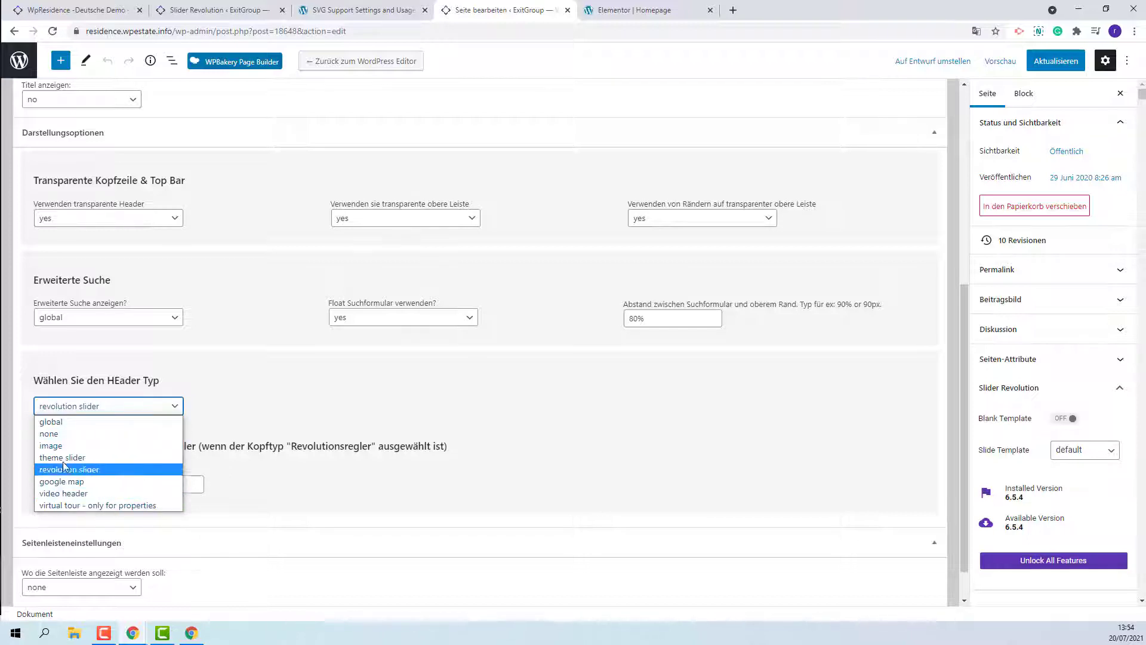
left_click(103, 321)
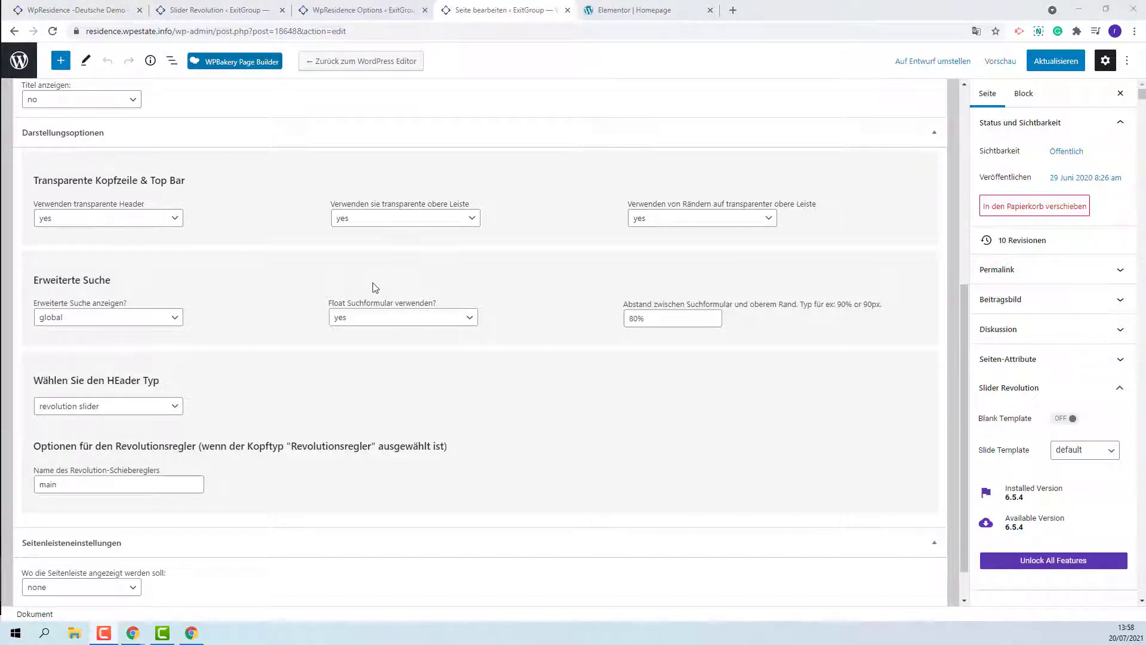
In the WpResidence theme options, review the advanced search display settings and open the Erweiterte Suchmaske settings
left_click(366, 15)
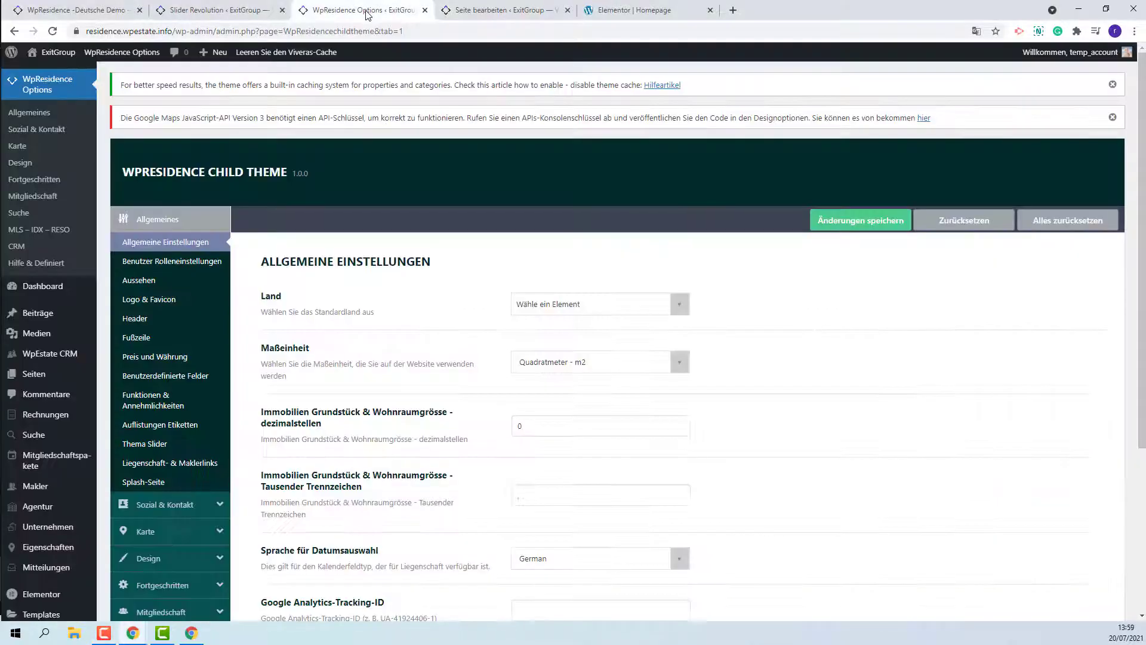
scroll(315, 151, "down", 3)
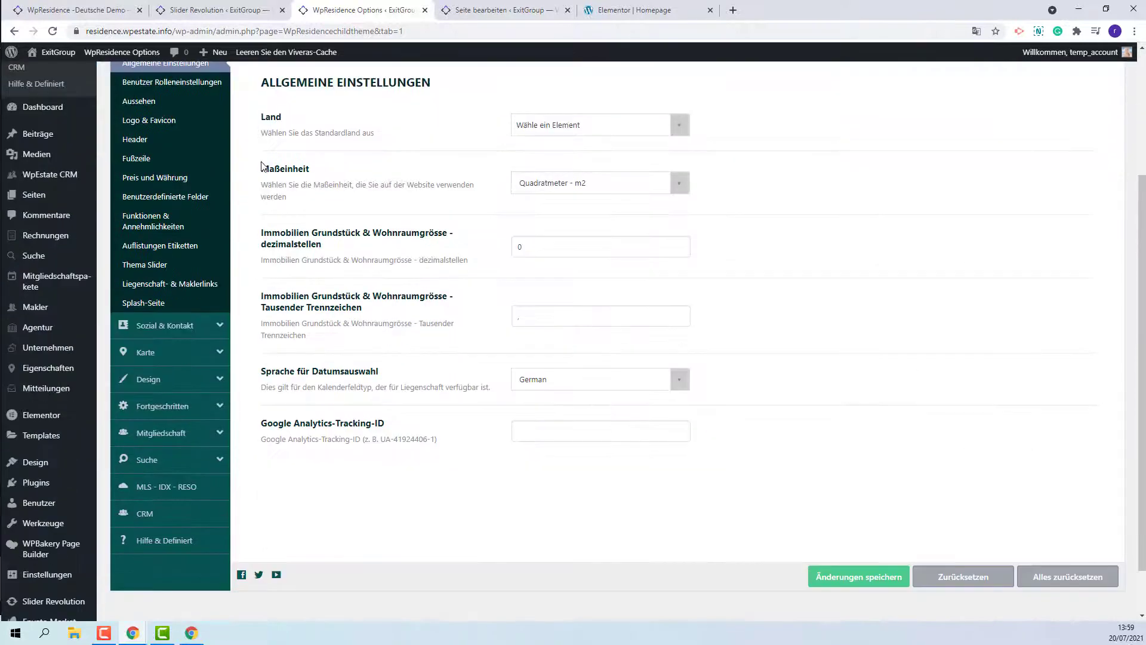
left_click(160, 460)
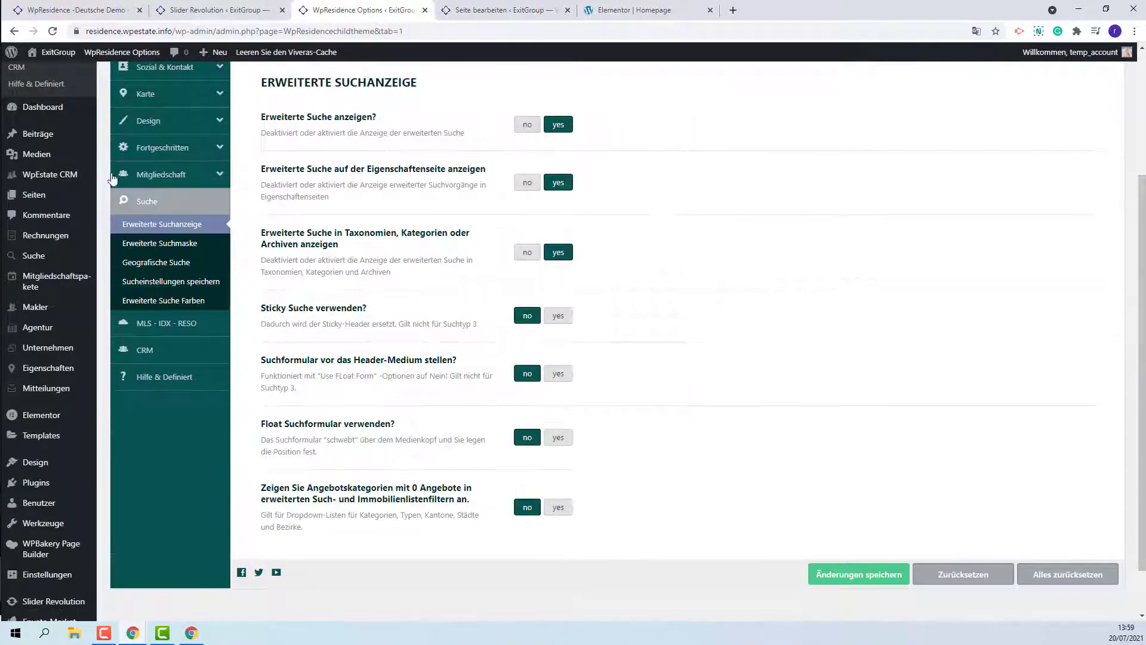
left_click(149, 245)
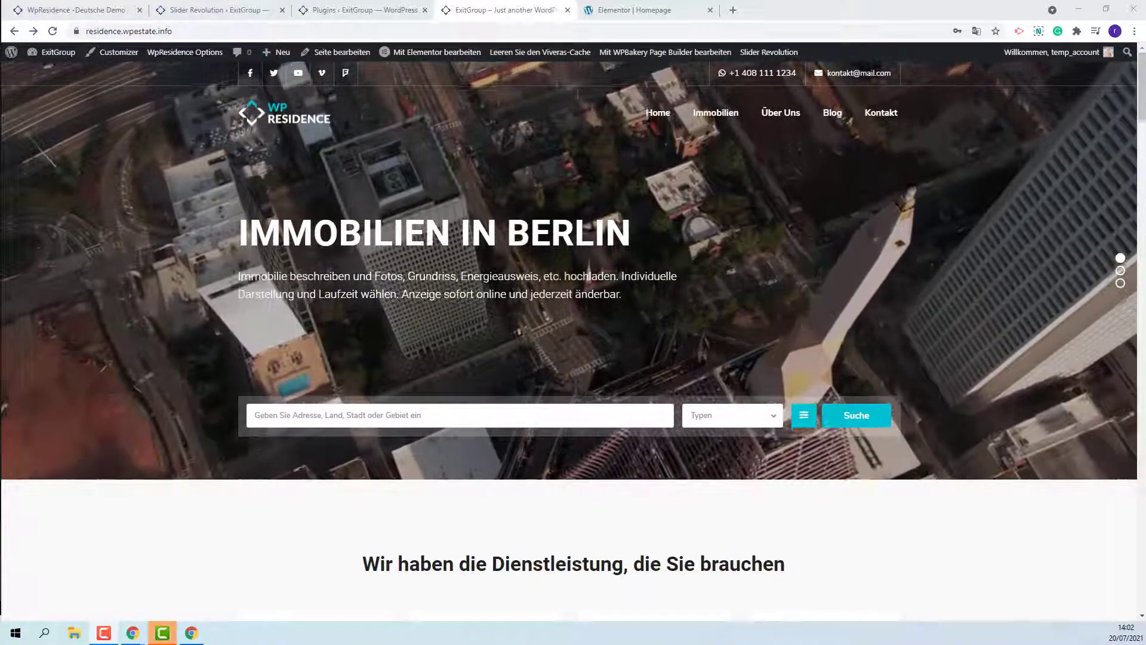
Search the WordPress plugin directory for "loco translate", then install and activate the Loco Translate plugin
left_click(349, 10)
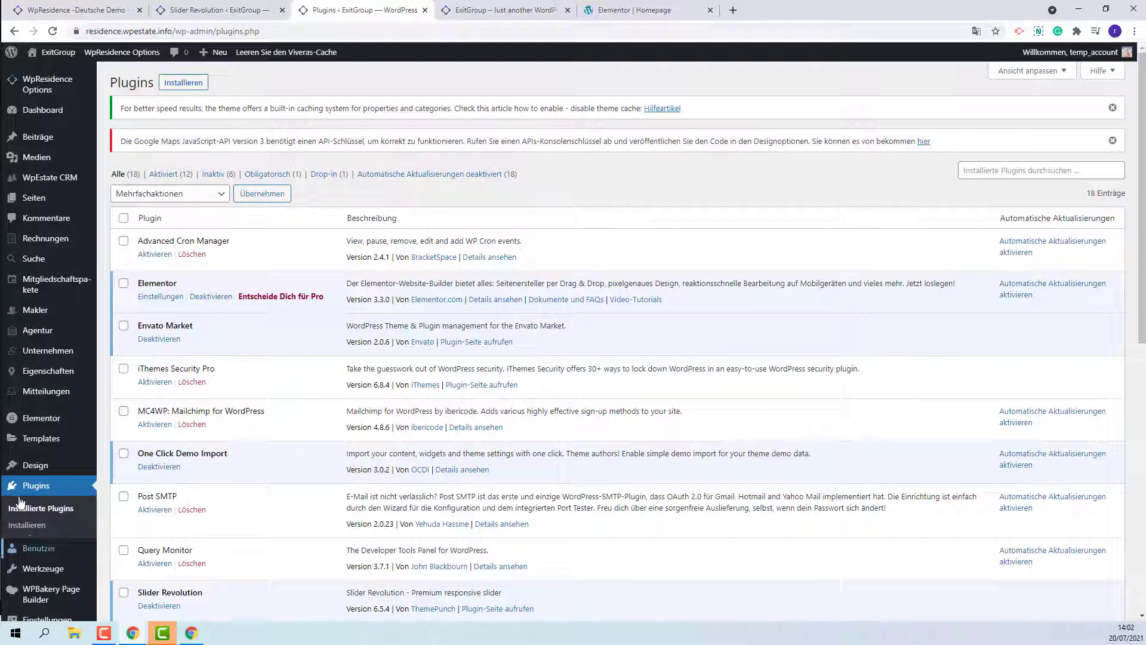
left_click(194, 84)
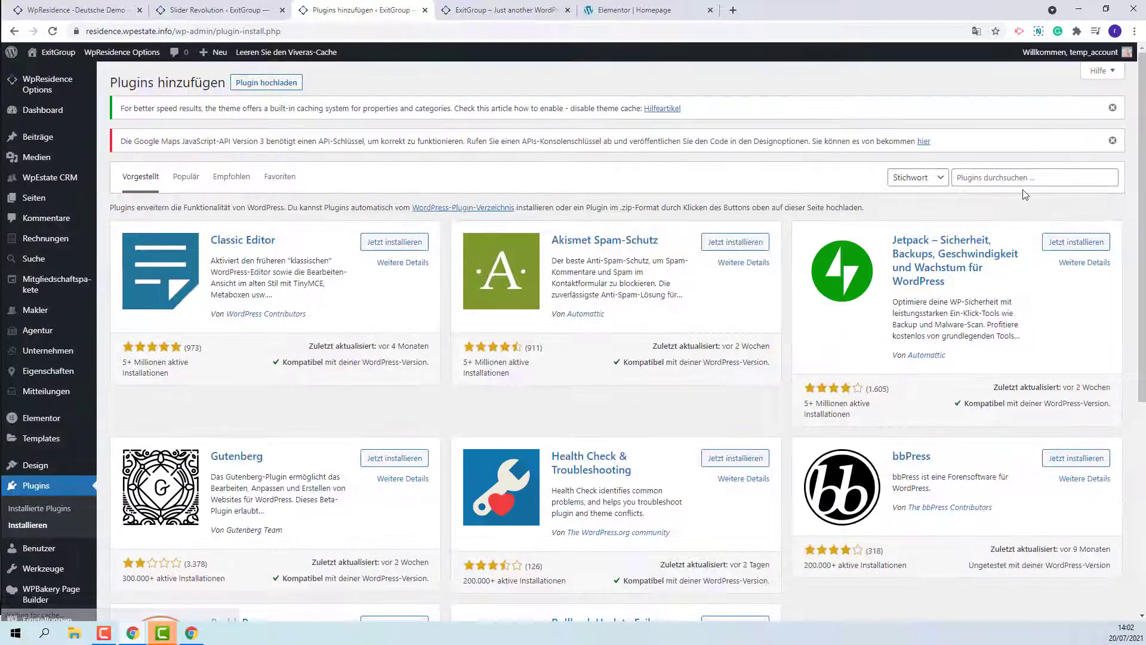
left_click(1024, 179)
type("l")
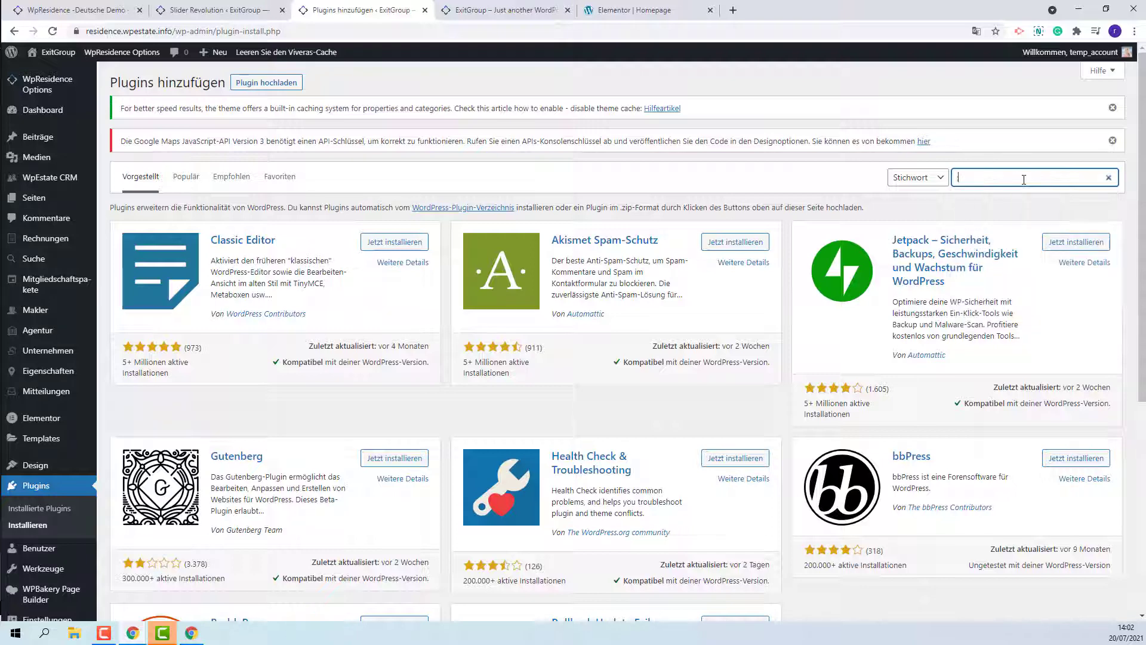
key("BackSpace")
type("loco")
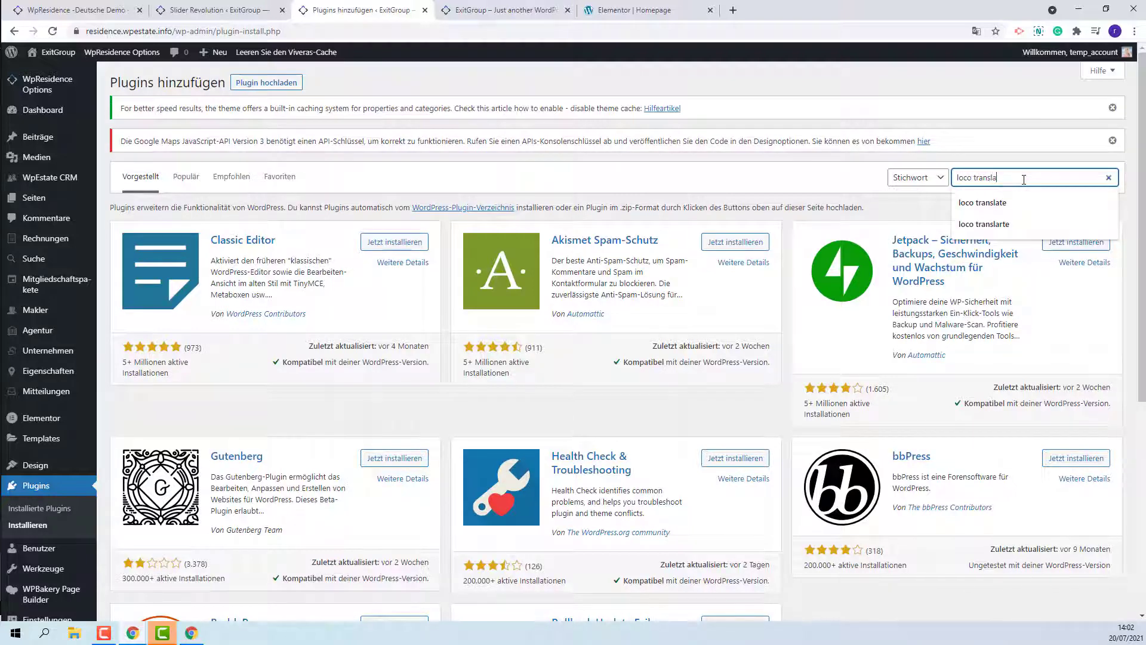
type(" translate")
key("Return")
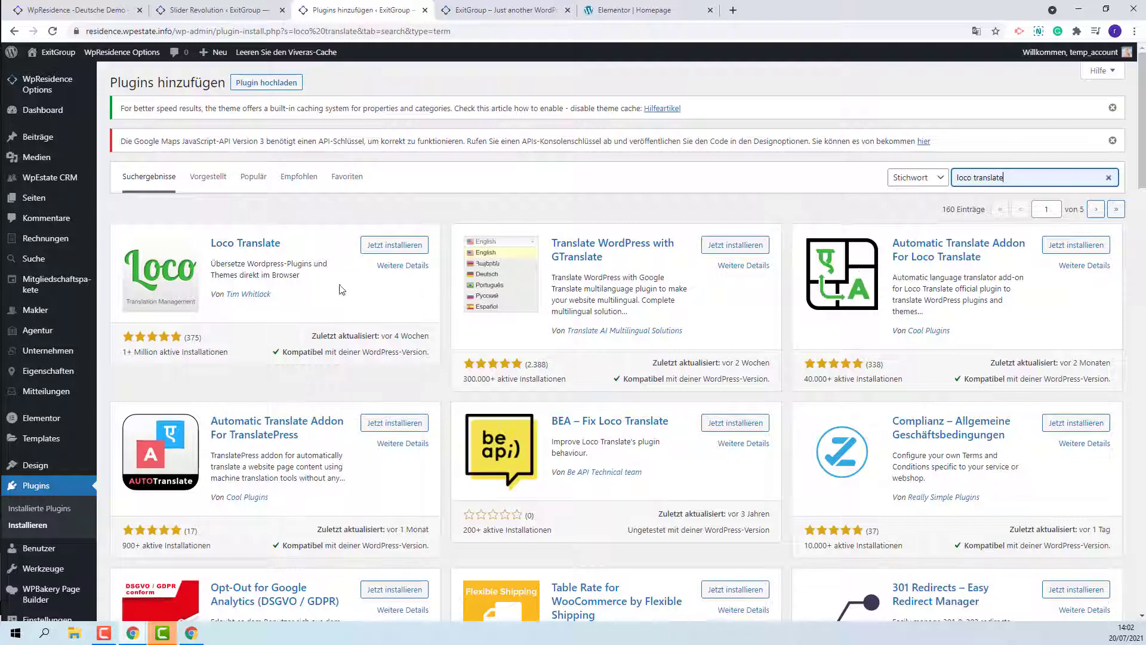
left_click(417, 247)
left_click(424, 247)
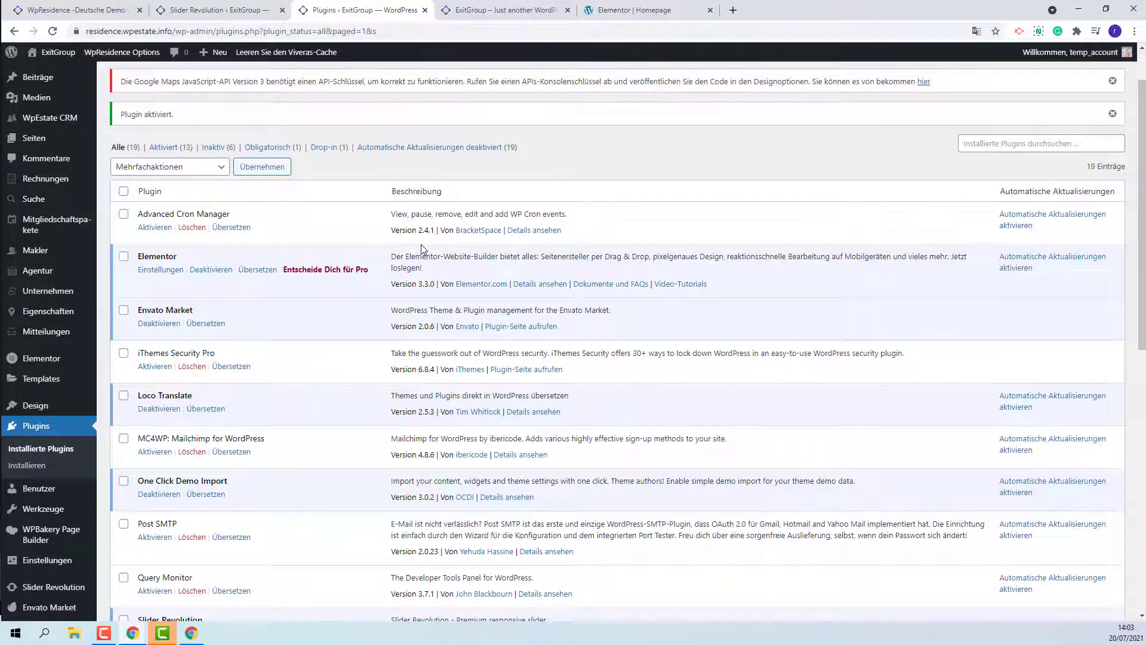
Open Loco Translate and show the language files of the WpResidence child theme
scroll(420, 245, "down", 5)
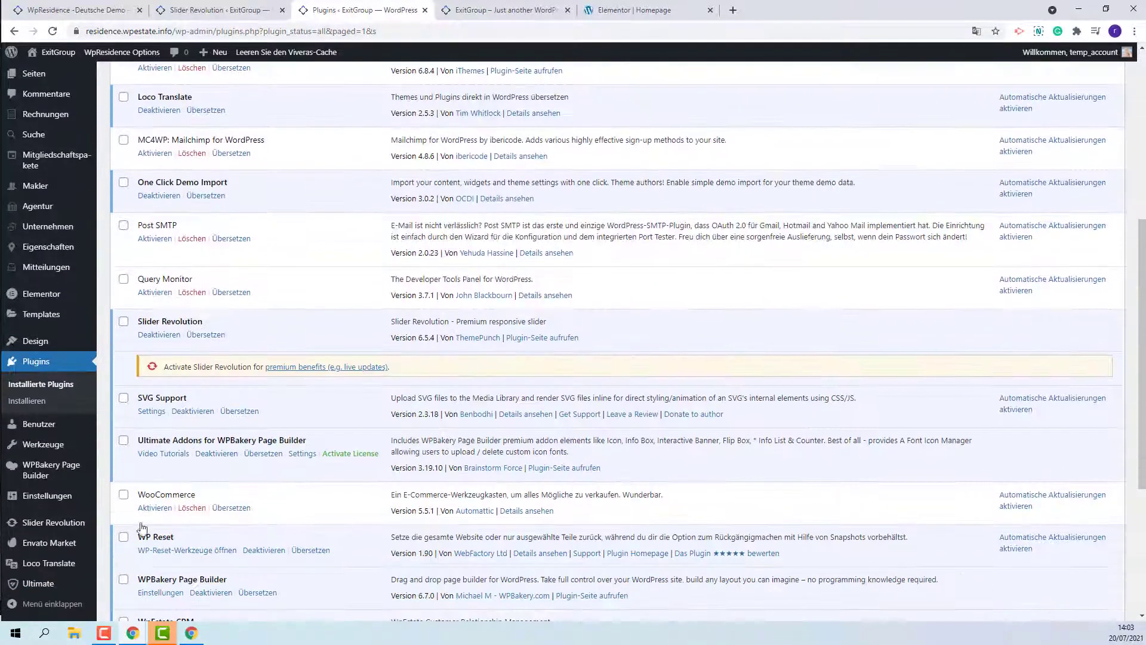
mouse_move(38, 571)
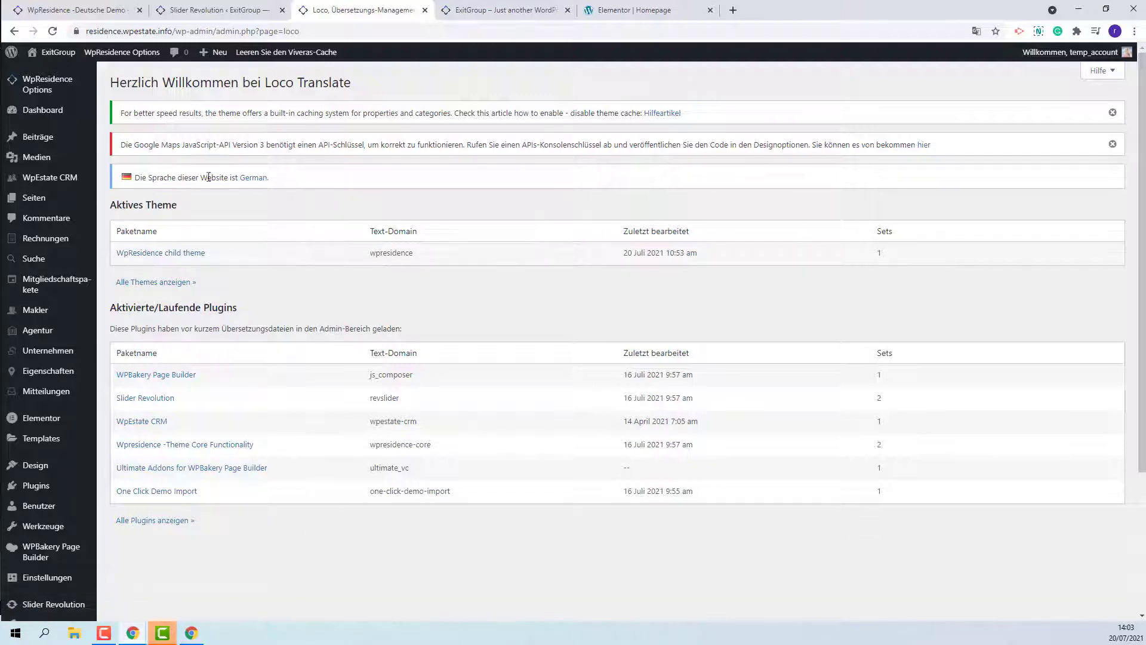
left_click(191, 258)
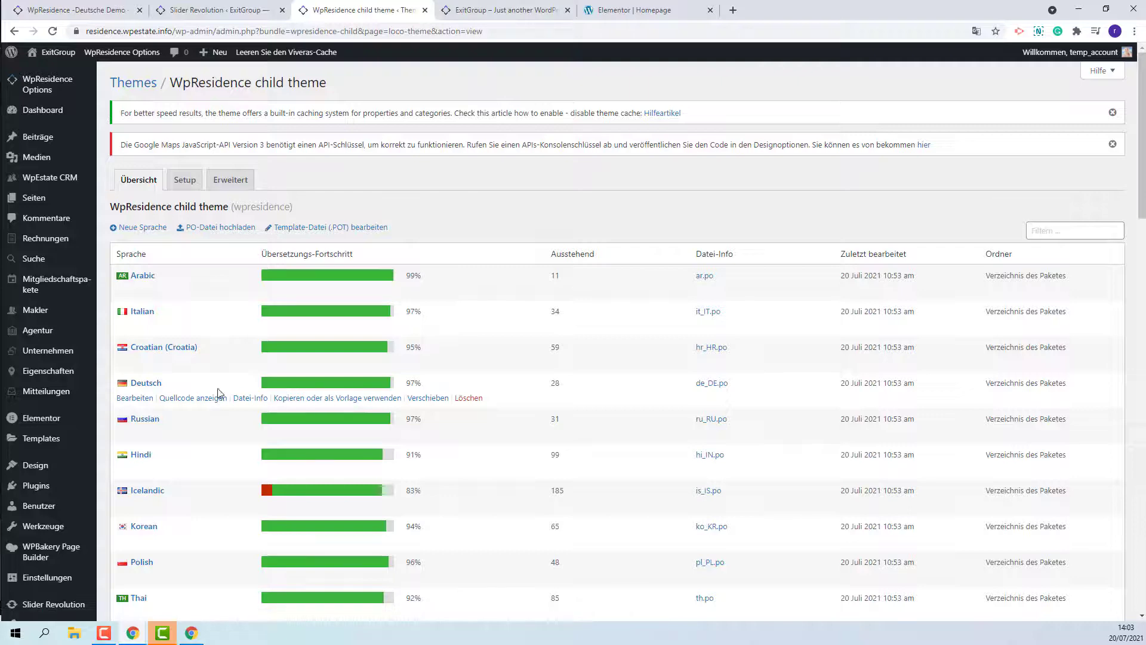
Open the child theme's German translation file de_DE.po in the editor and review its untranslated and translated strings
left_click(135, 399)
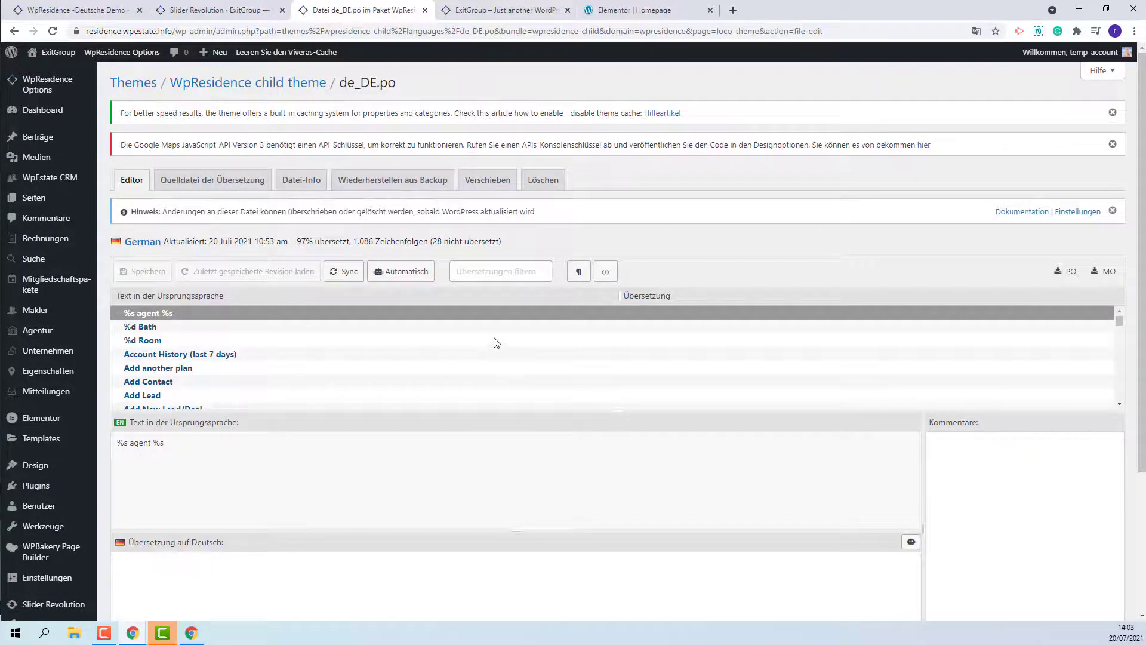
scroll(494, 342, "down", 10)
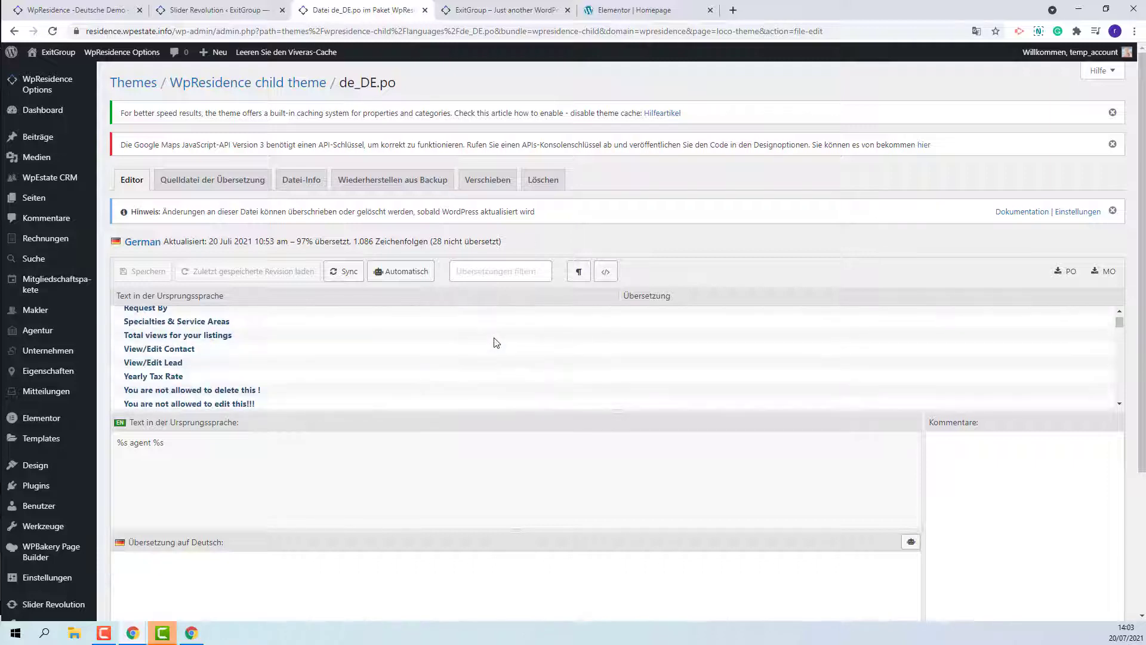
scroll(499, 342, "down", 10)
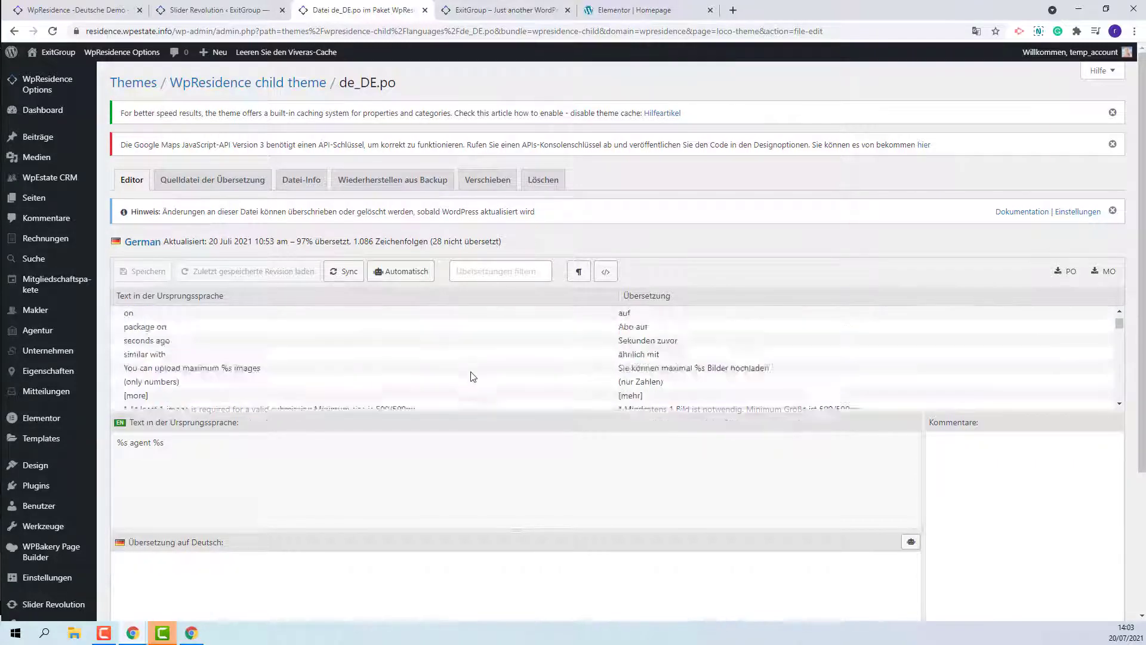
scroll(444, 350, "up", 10)
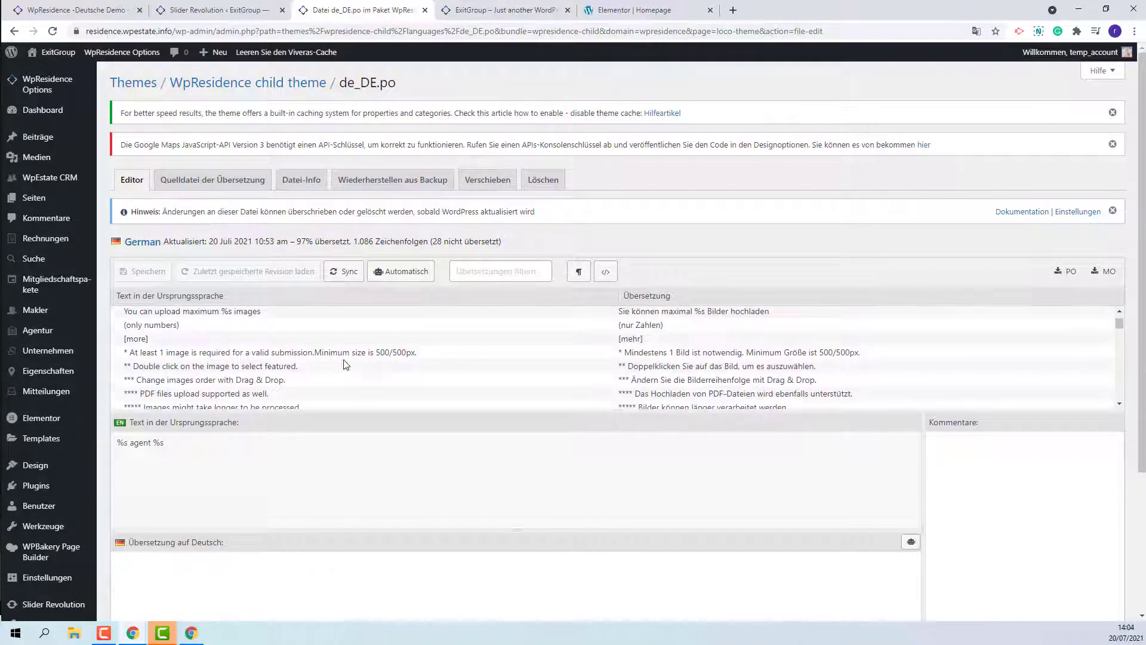
Select the "(only numbers)" string and try adding text to its German translation
left_click(170, 330)
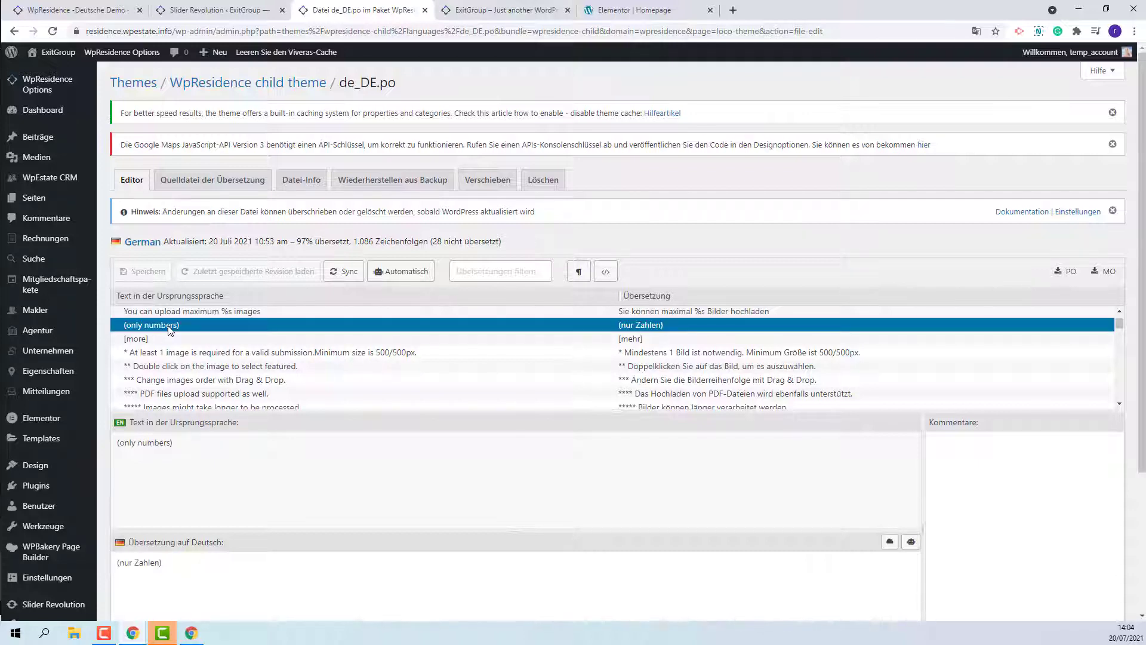
scroll(191, 450, "down", 2)
left_click(202, 439)
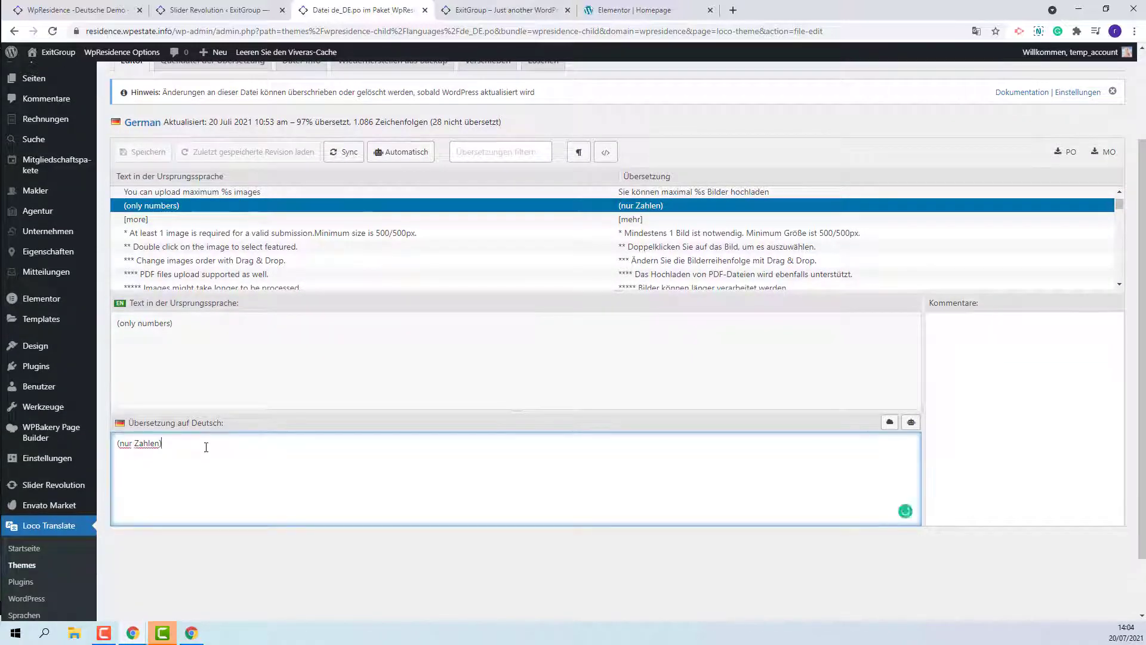
type("fd")
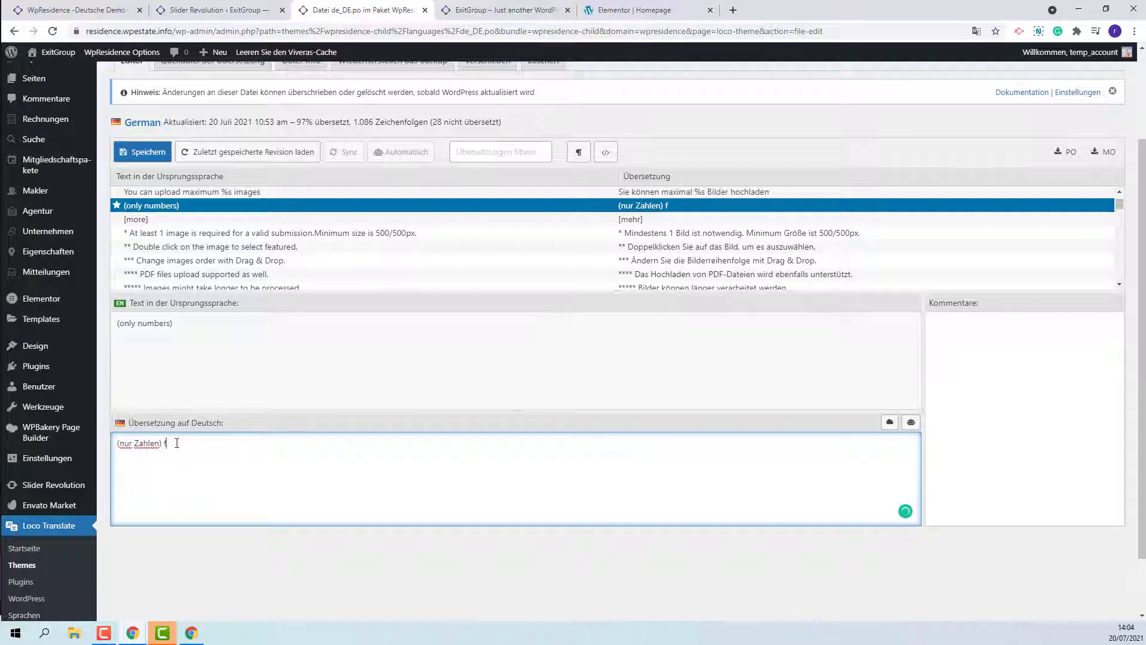
Show the language files of the Wpresidence -Theme Core Functionality plugin in Loco Translate
scroll(177, 443, "down", 1)
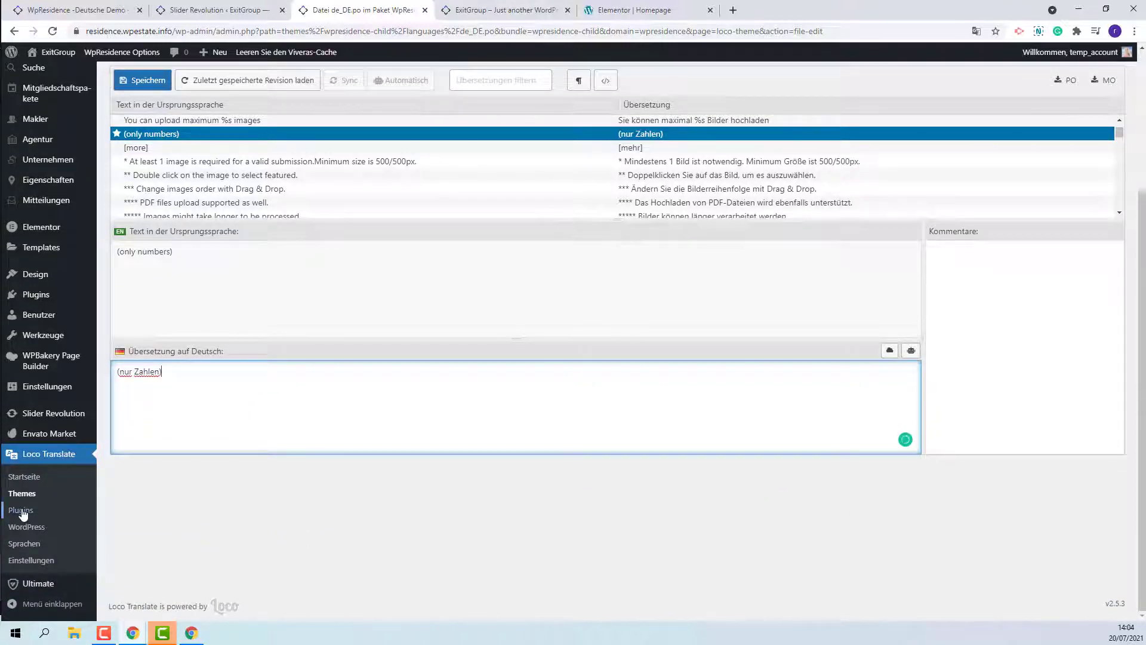
left_click(27, 515)
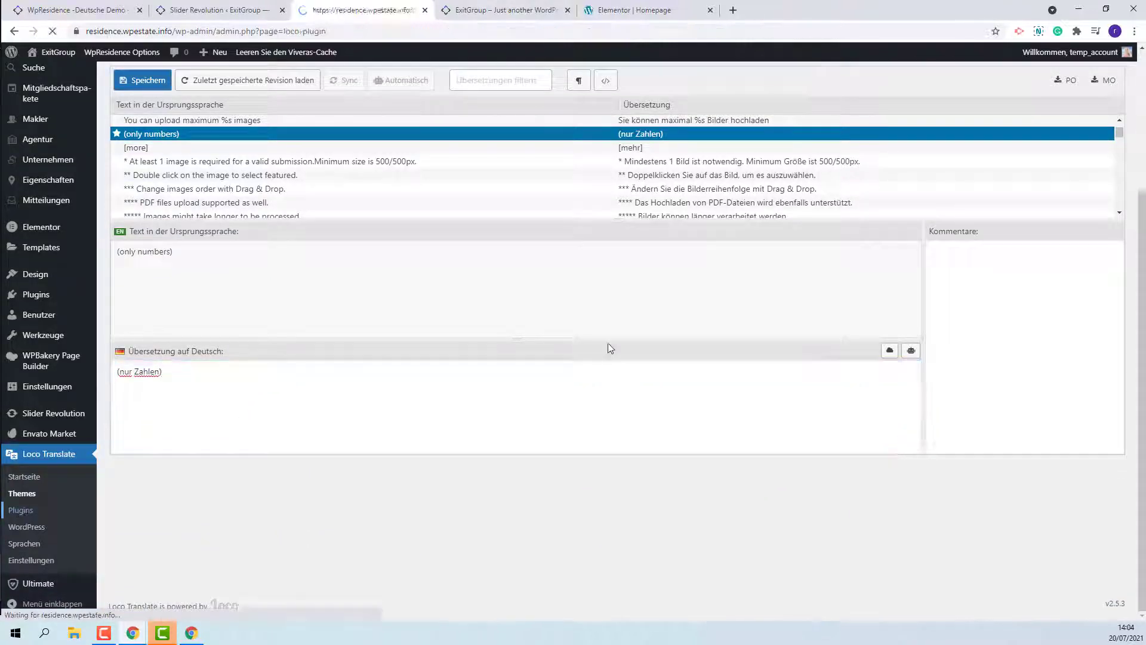
scroll(602, 250, "down", 1)
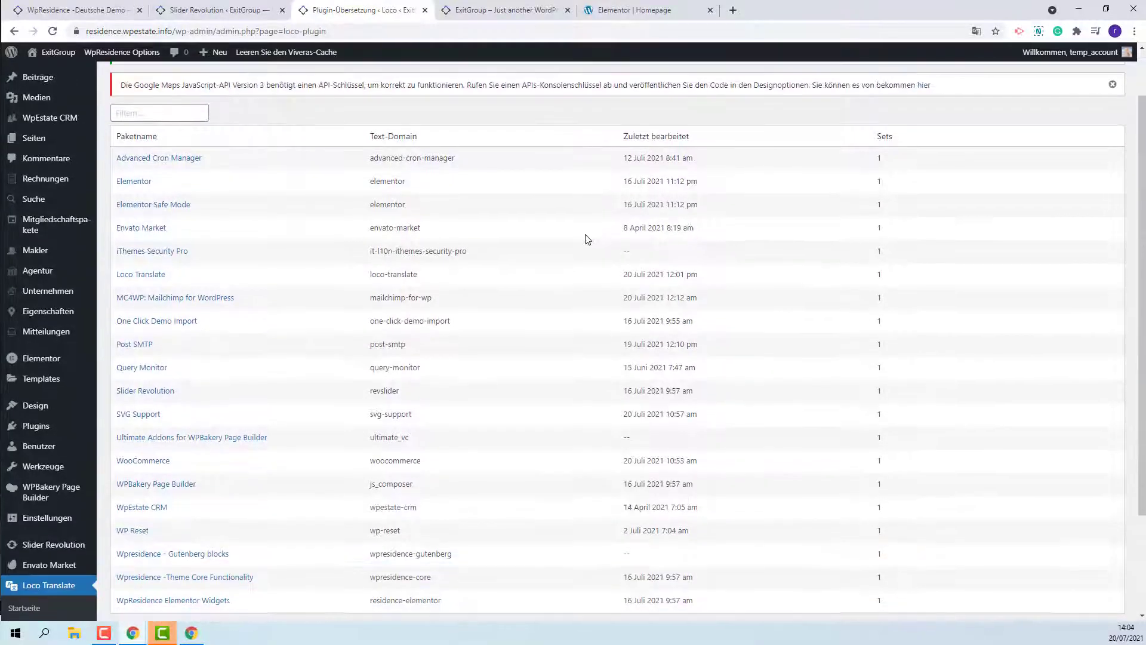
left_click(194, 578)
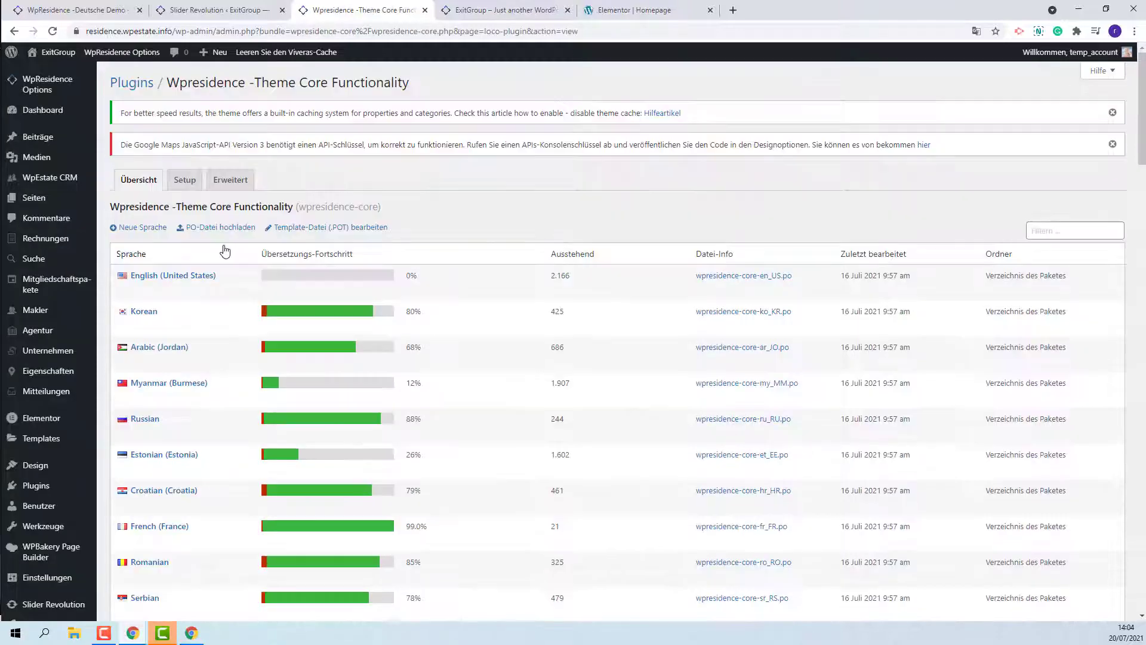
Open the plugin's German translation file wpresidence-core-de_DE.po in the editor and review its strings and their German translations
scroll(221, 474, "down", 3)
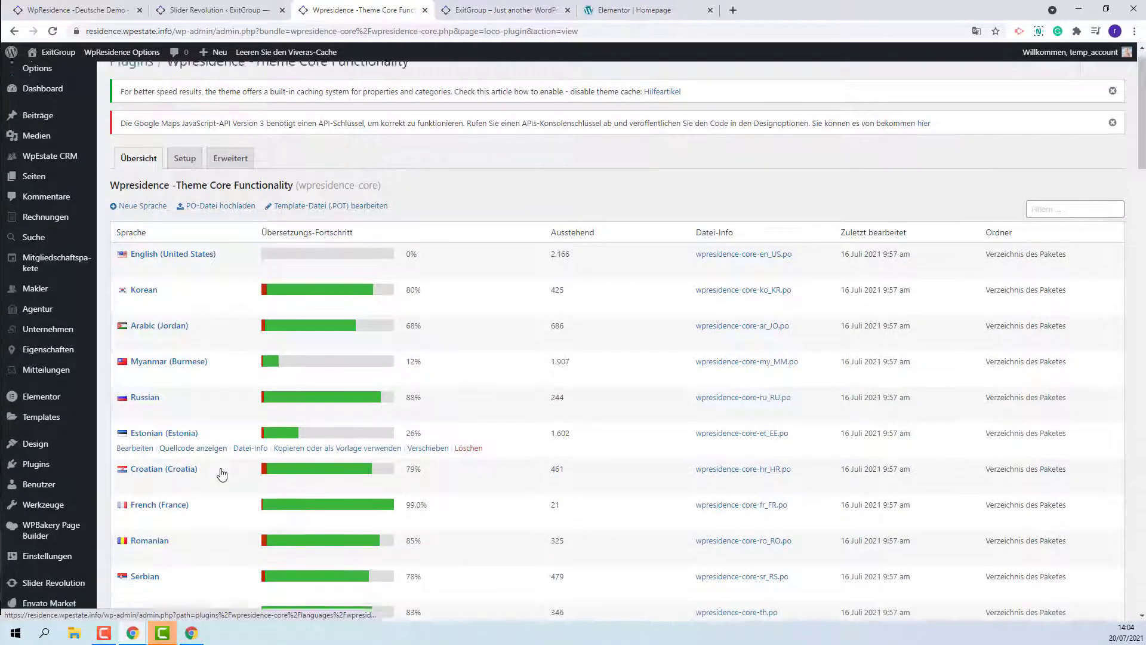
scroll(221, 474, "down", 3)
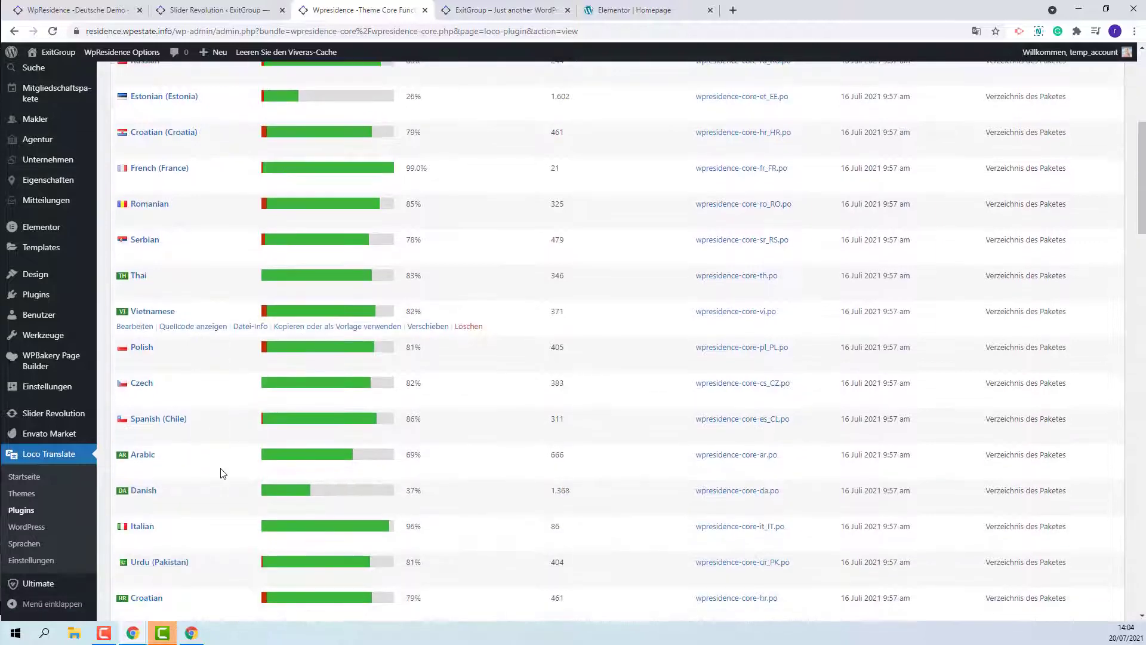
scroll(221, 474, "down", 7)
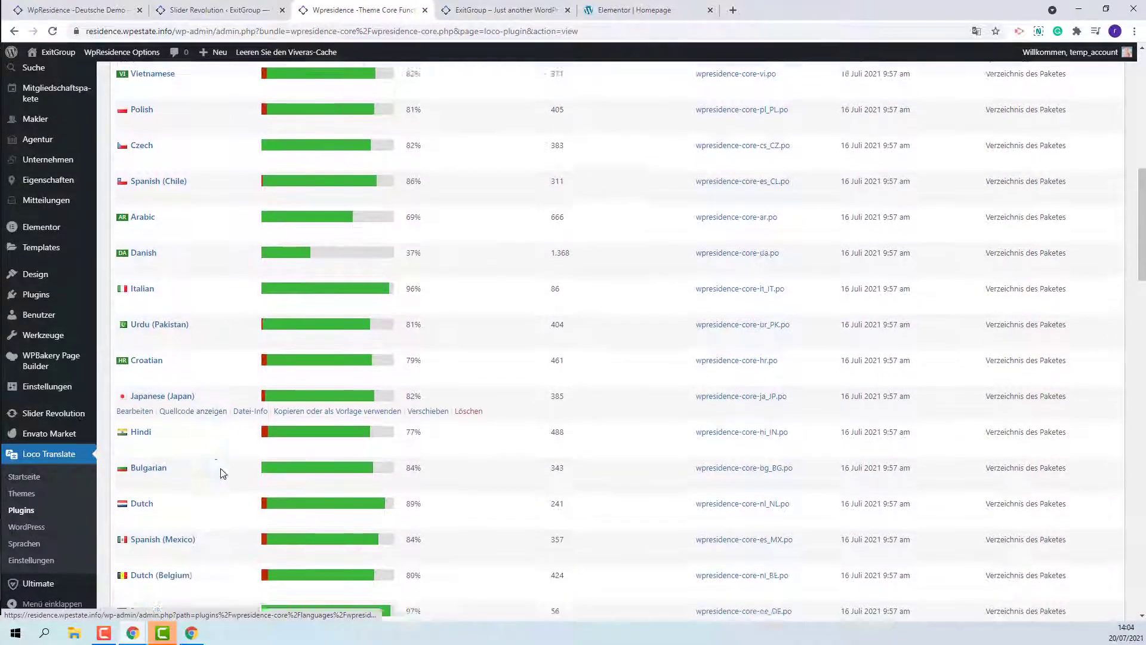
left_click(127, 448)
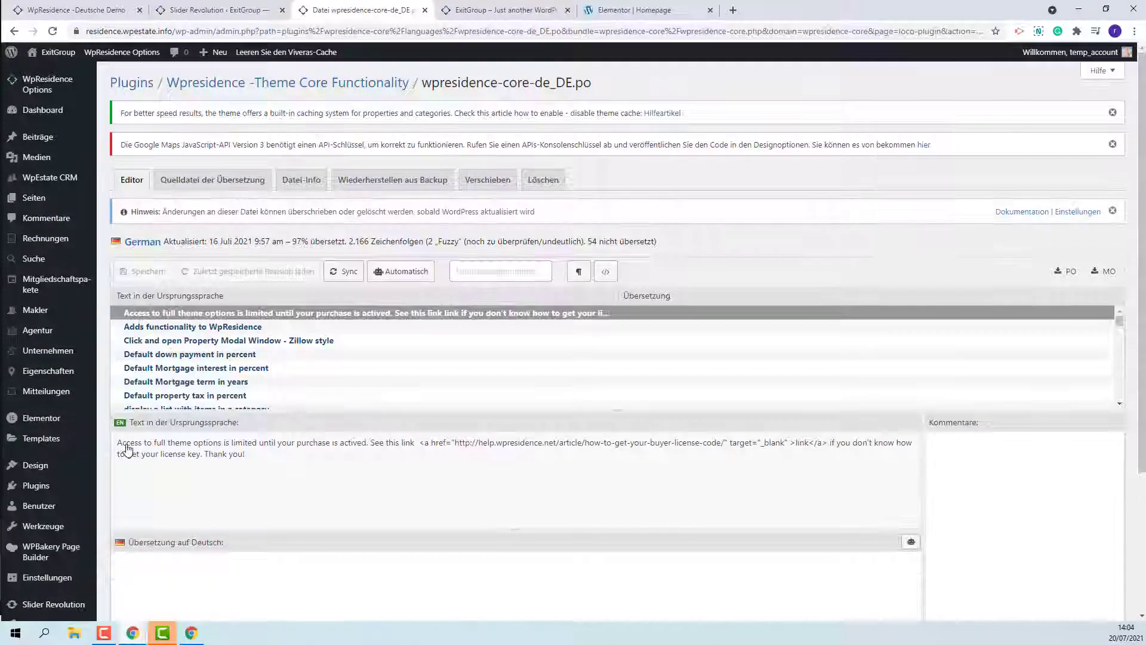
scroll(535, 357, "down", 8)
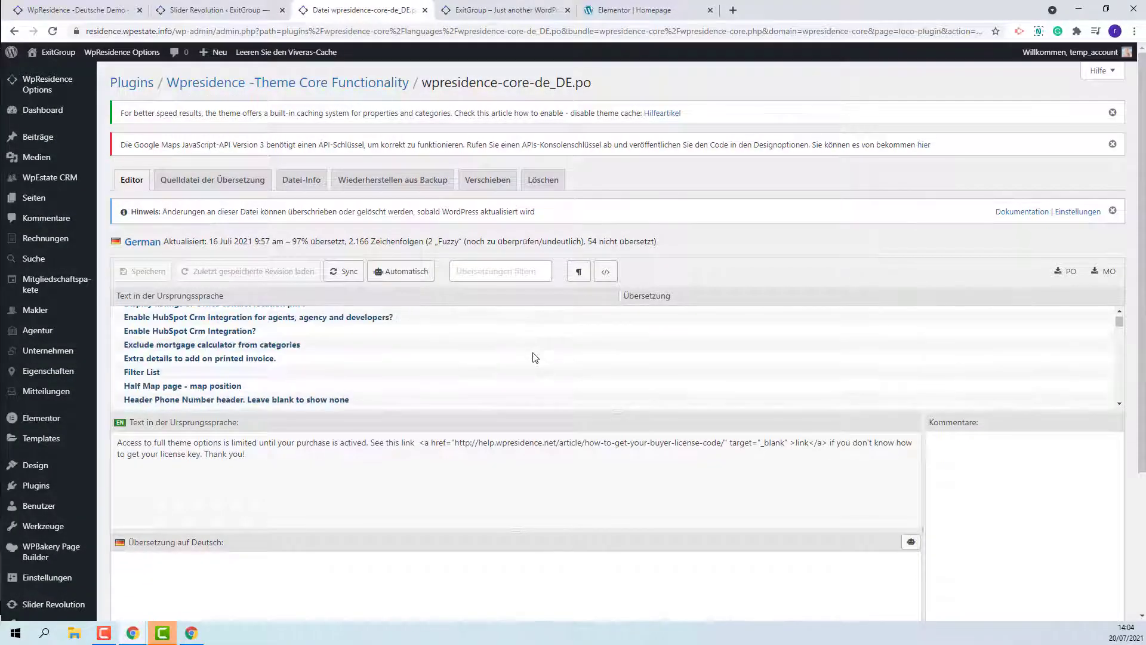
scroll(535, 357, "down", 10)
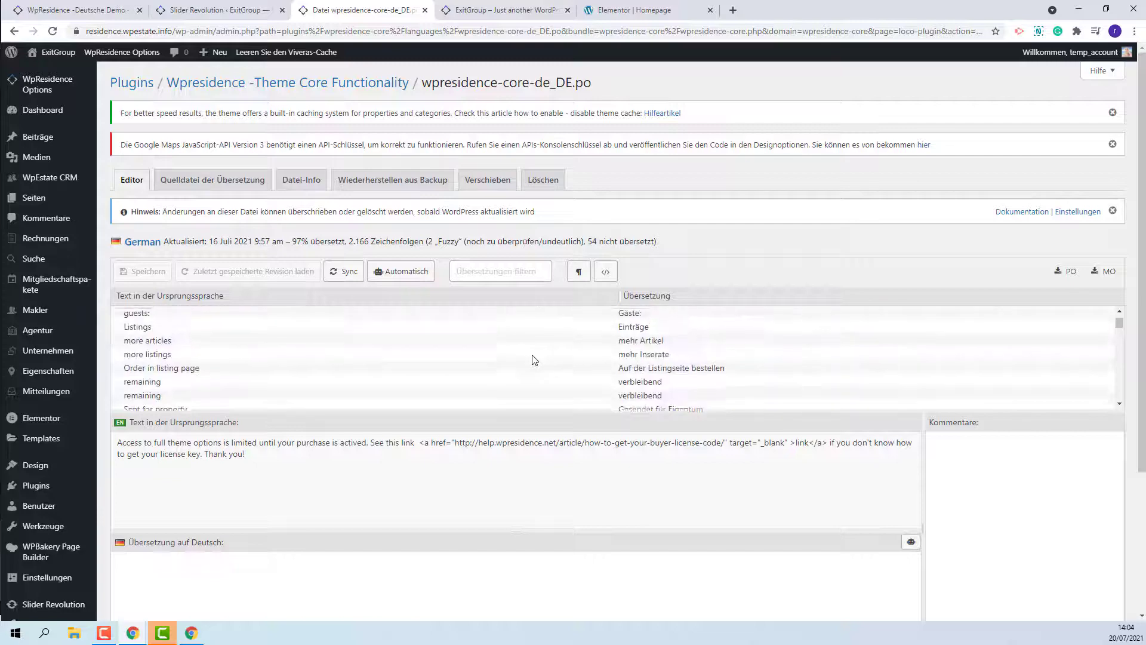
scroll(533, 361, "down", 3)
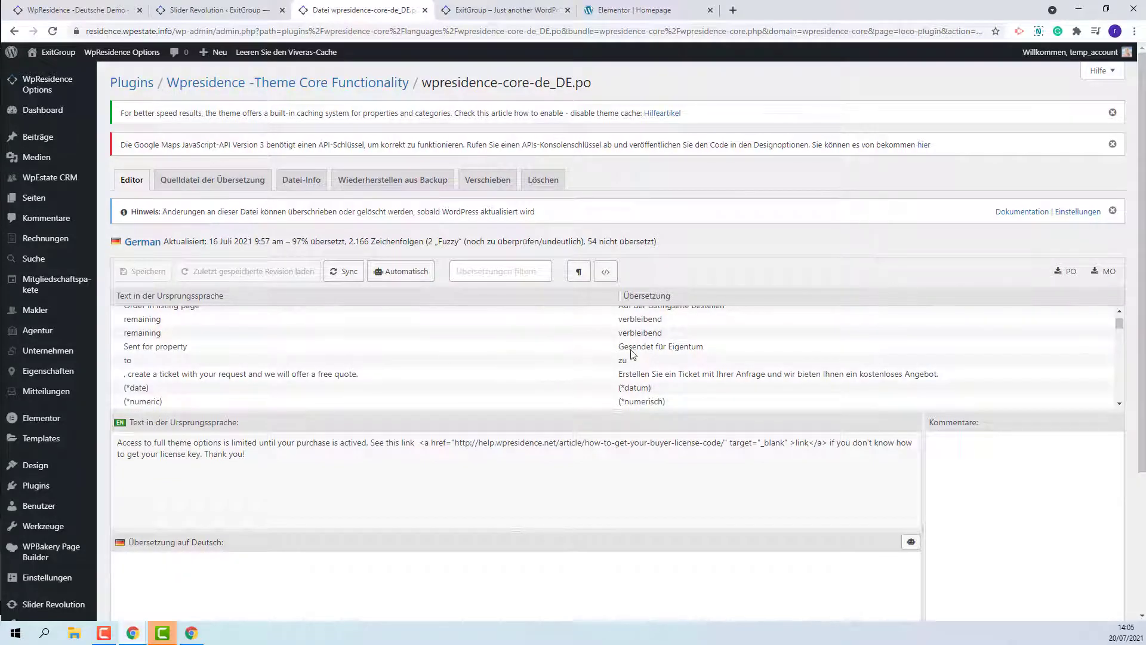